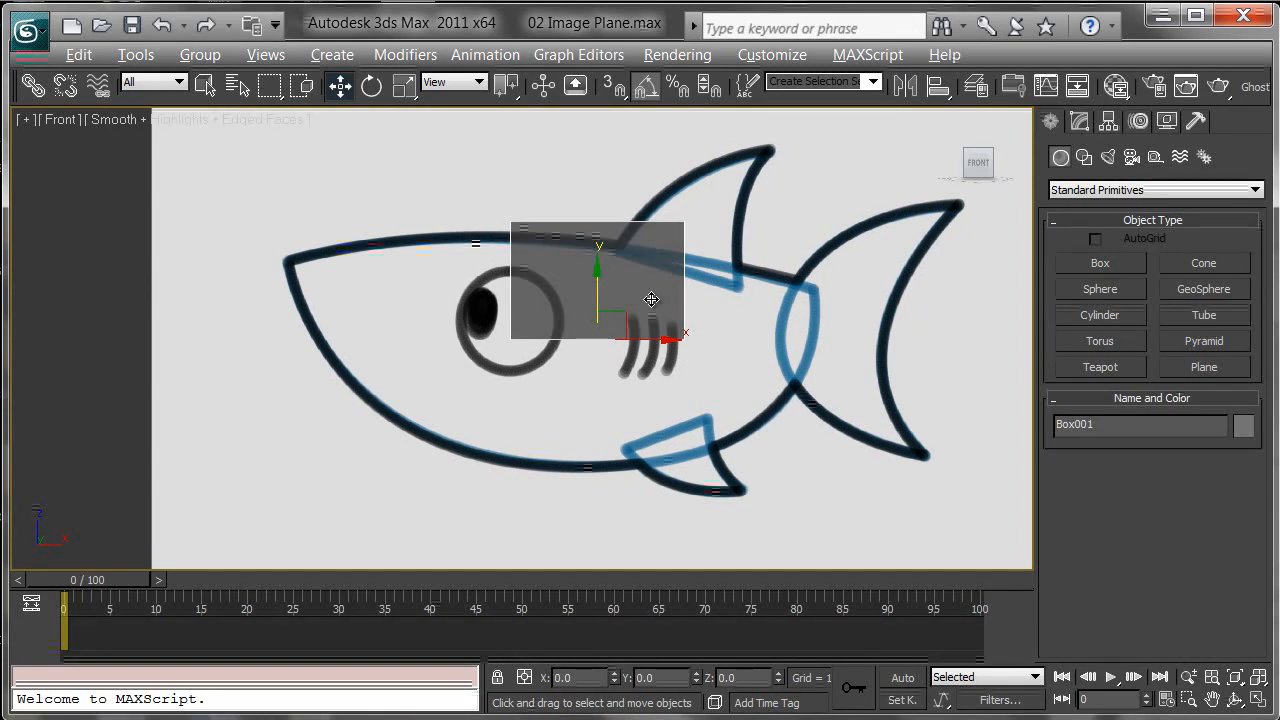
Step: Move the box over the shark's eye and convert it to an Editable Poly
left_click_drag(625, 312, 594, 376)
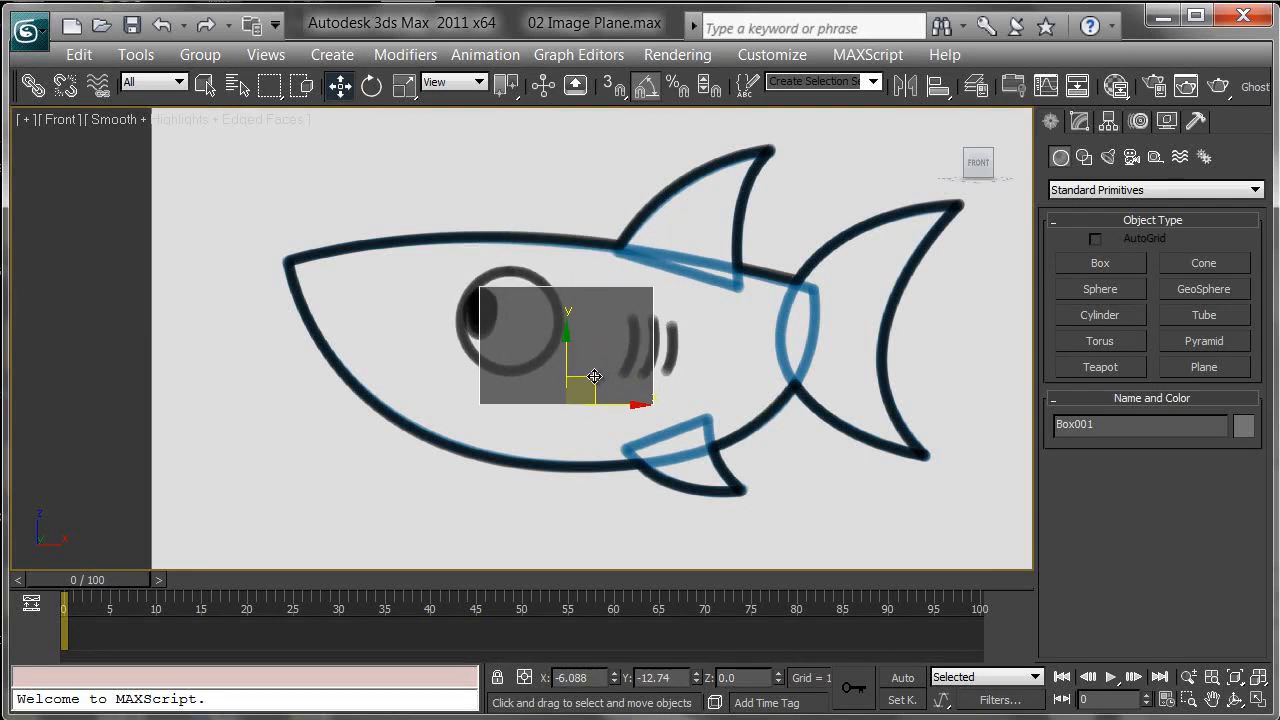
left_click(1080, 121)
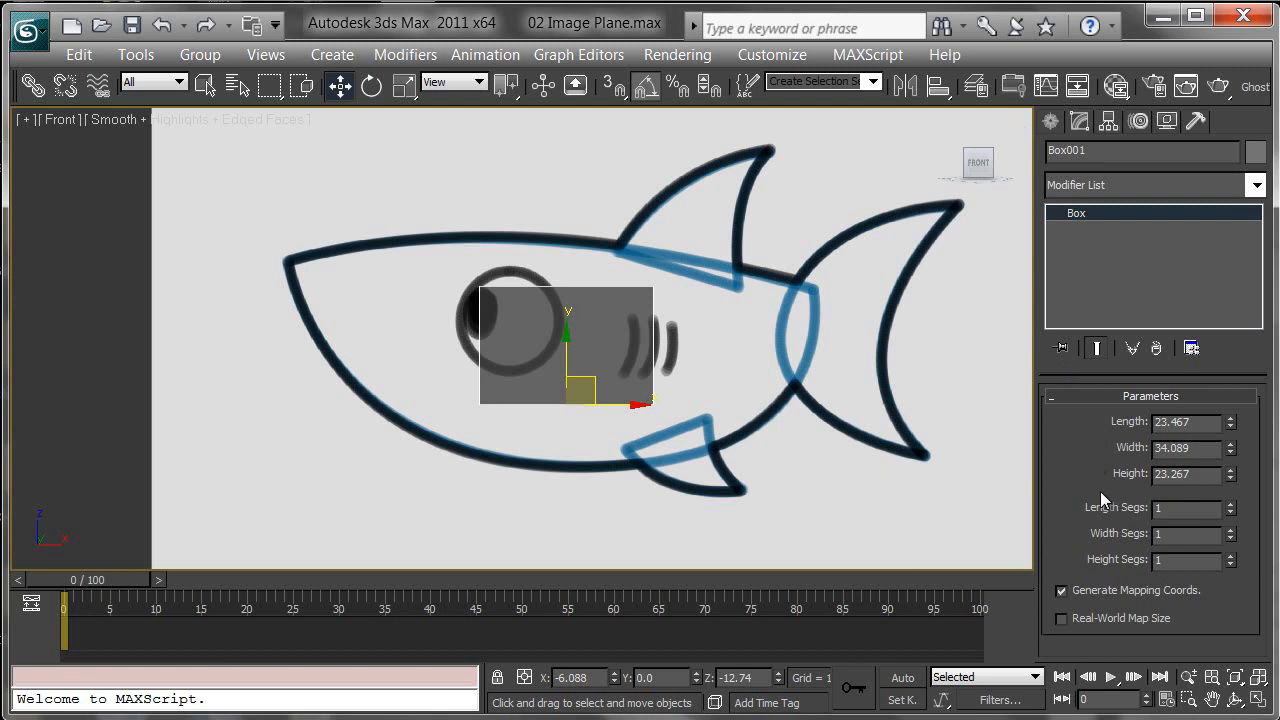
right_click(608, 340)
mouse_move(747, 558)
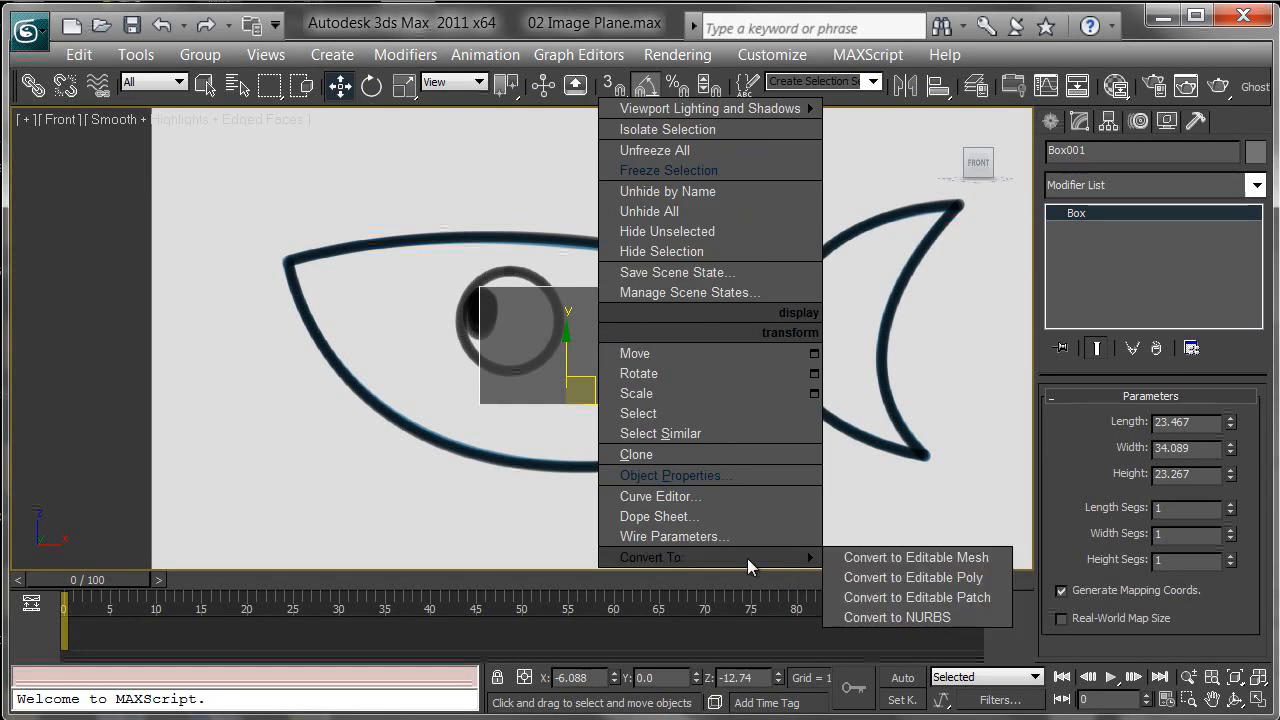
left_click(926, 579)
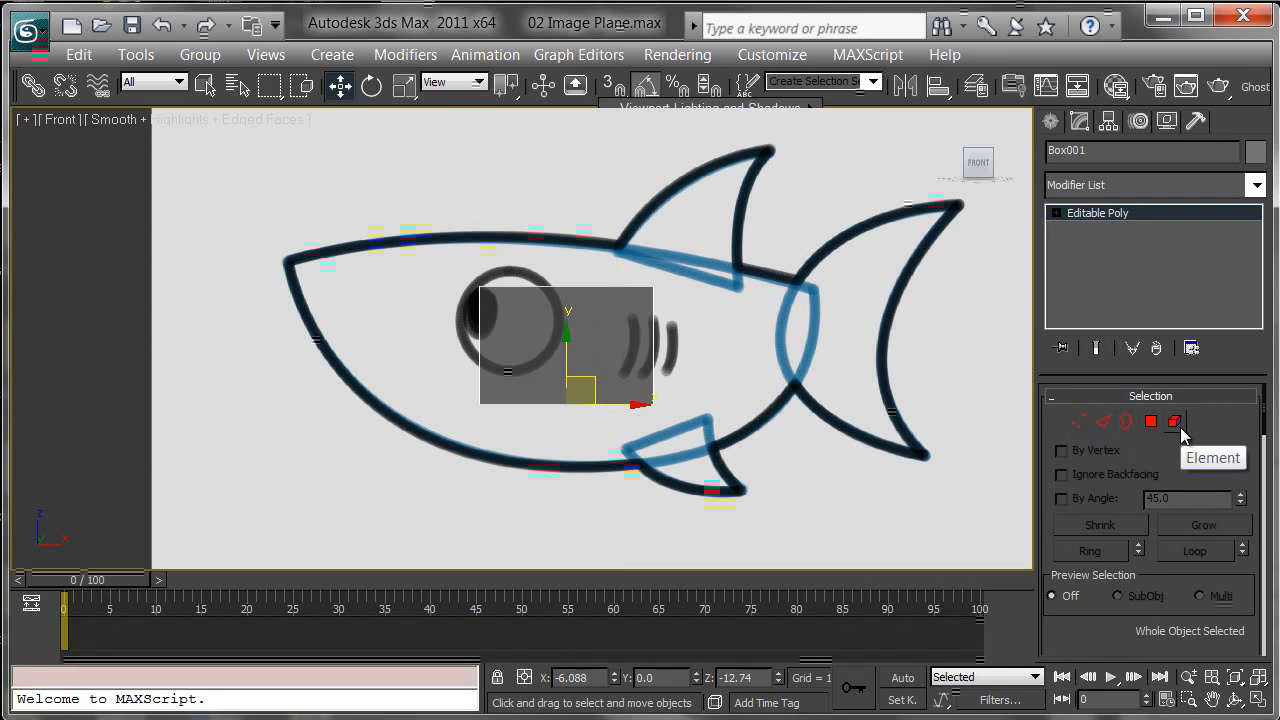
Step: Move the box's left-end vertices out to the tip of the shark's nose
middle_click_drag(848, 412, 820, 405)
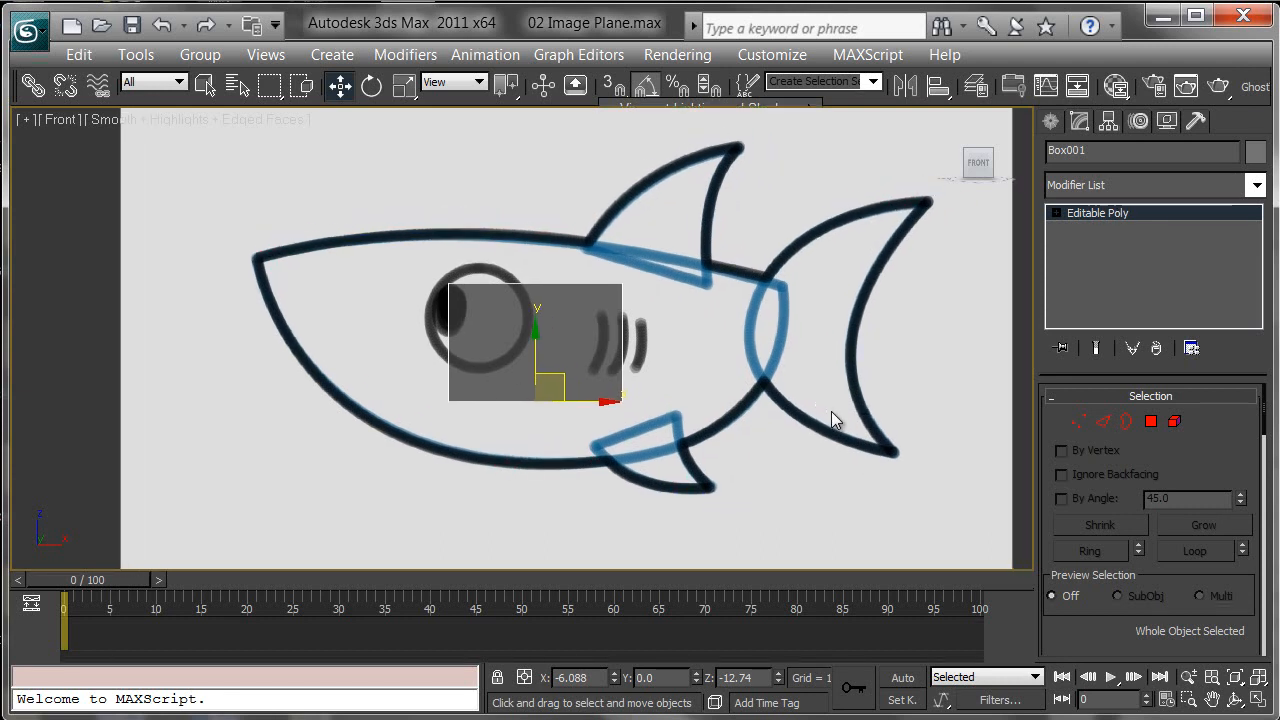
middle_click_drag(779, 329, 771, 297)
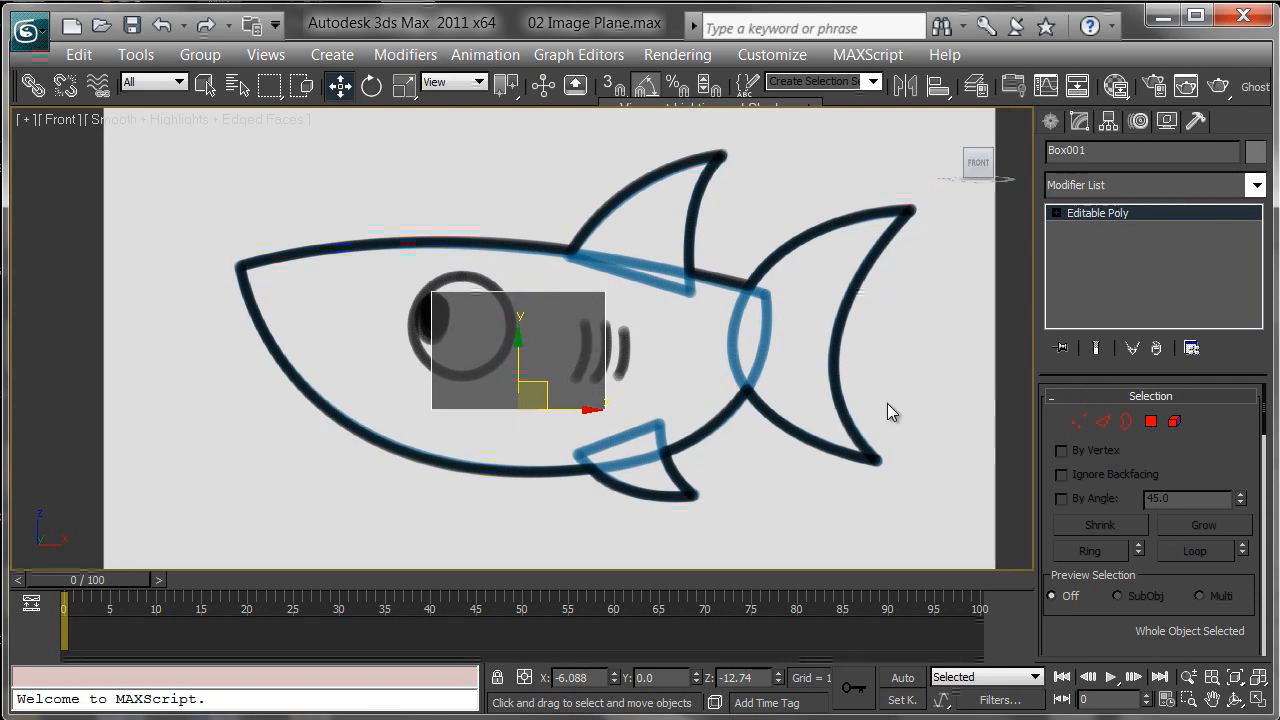
left_click(1078, 421)
middle_click_drag(607, 365, 635, 380)
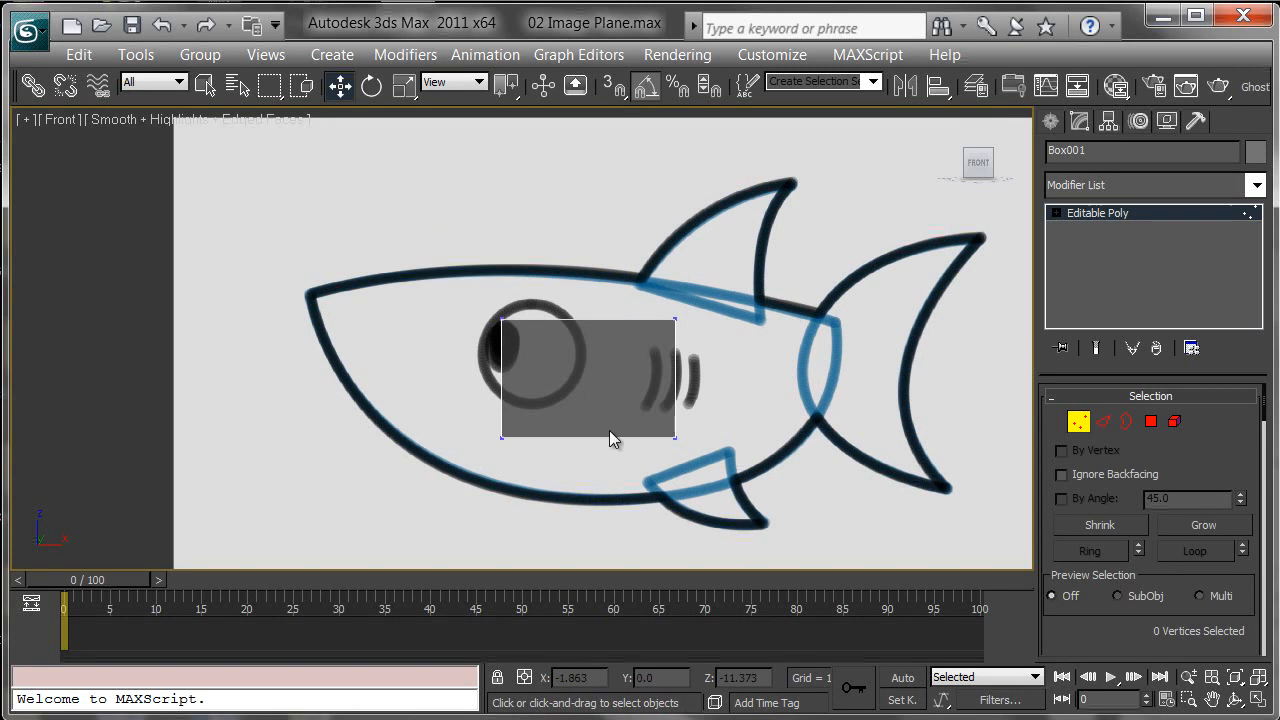
left_click_drag(586, 363, 399, 258)
left_click_drag(455, 417, 372, 372)
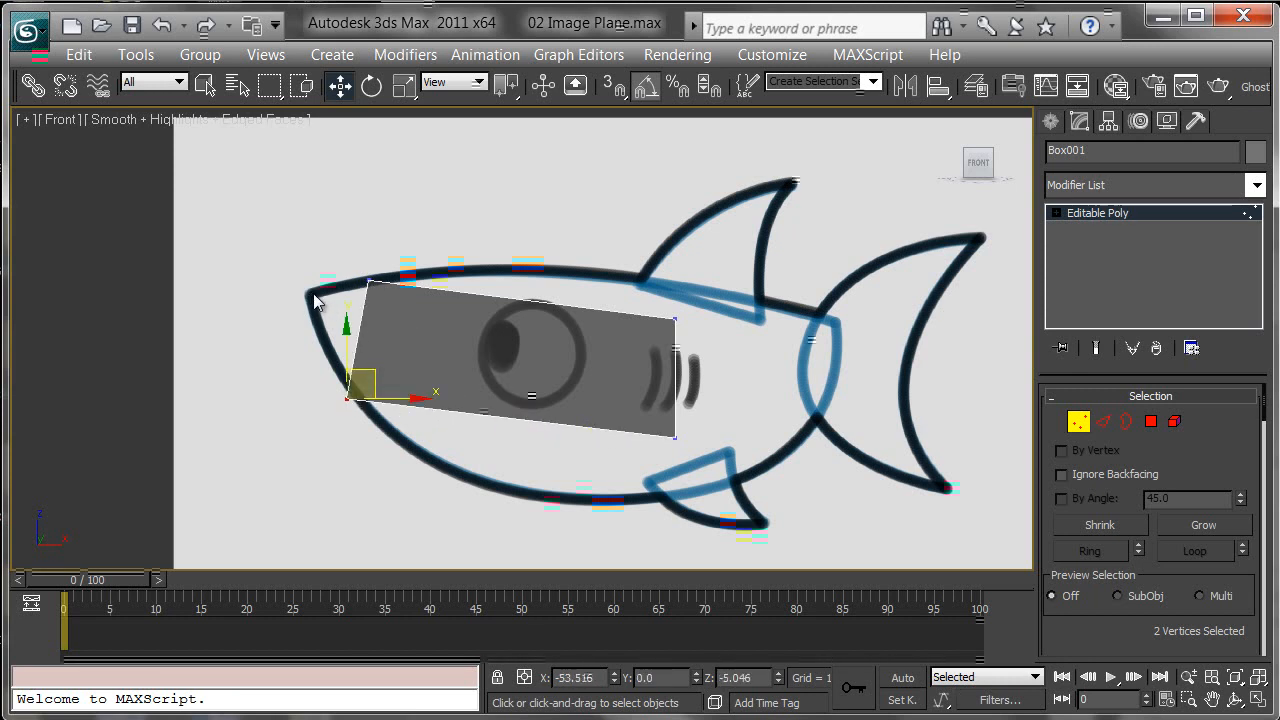
Step: Move the box's right-end vertices to the base of the shark's tail
middle_click_drag(505, 345, 470, 320)
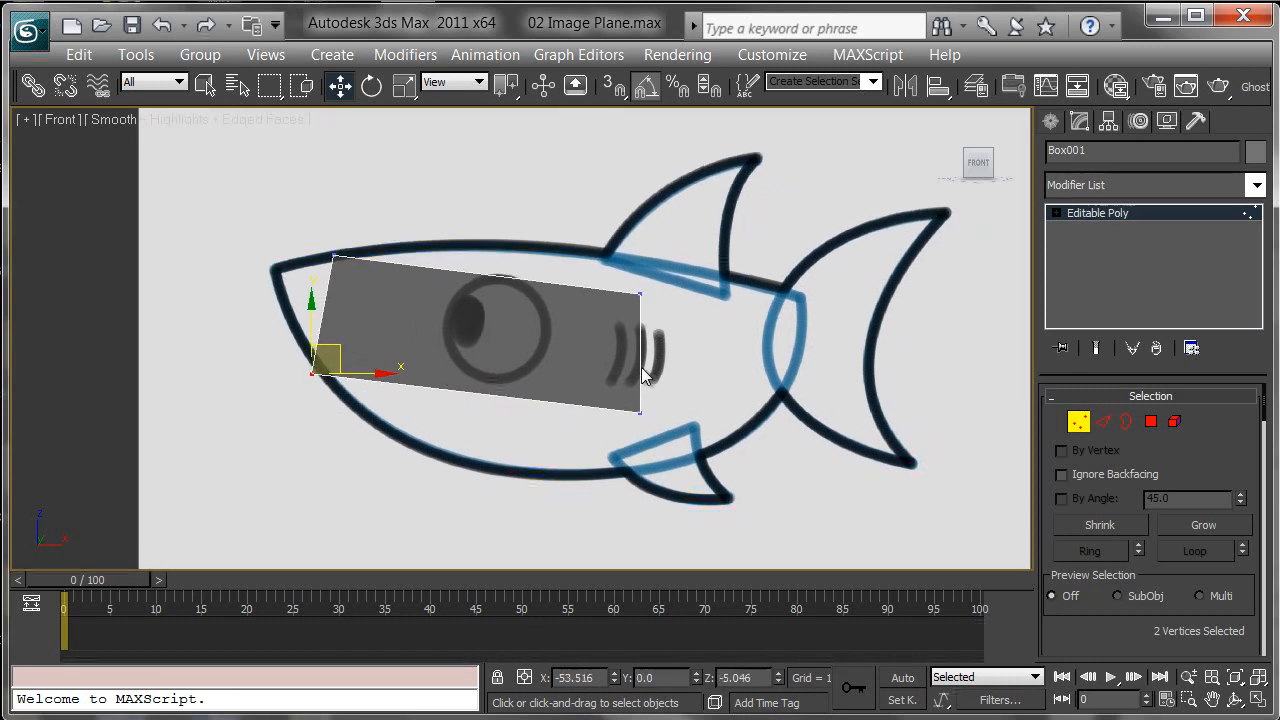
left_click_drag(585, 258, 695, 332)
left_click_drag(668, 268, 815, 258)
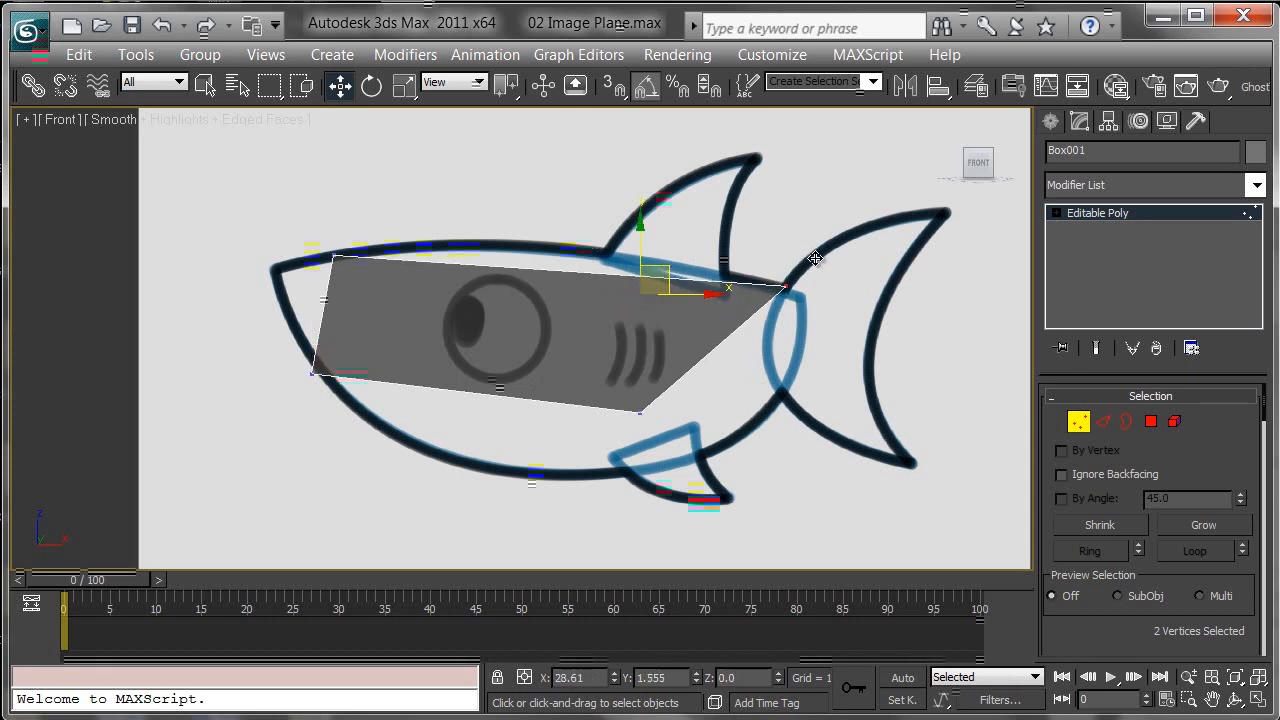
left_click_drag(590, 345, 810, 371)
middle_click_drag(822, 414, 787, 394)
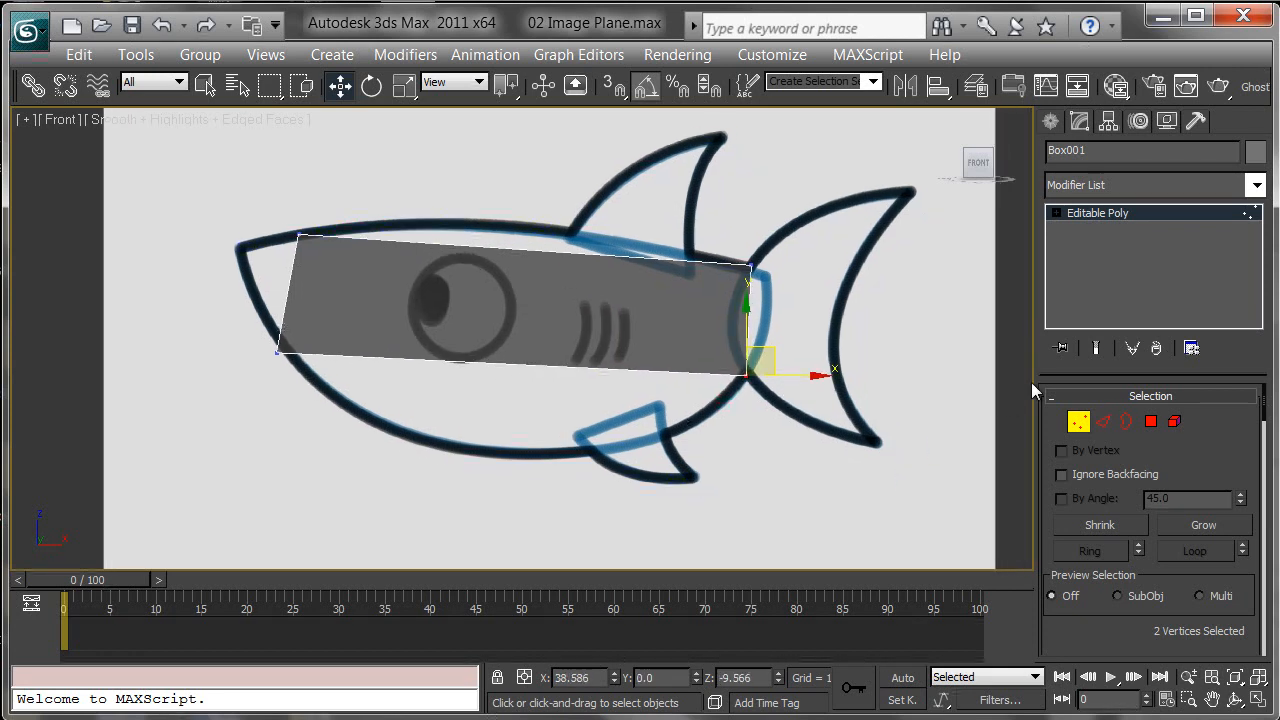
Step: Connect the box's top and bottom edges to add a vertical edge across the body
left_click(1105, 423)
left_click_drag(517, 189, 588, 460)
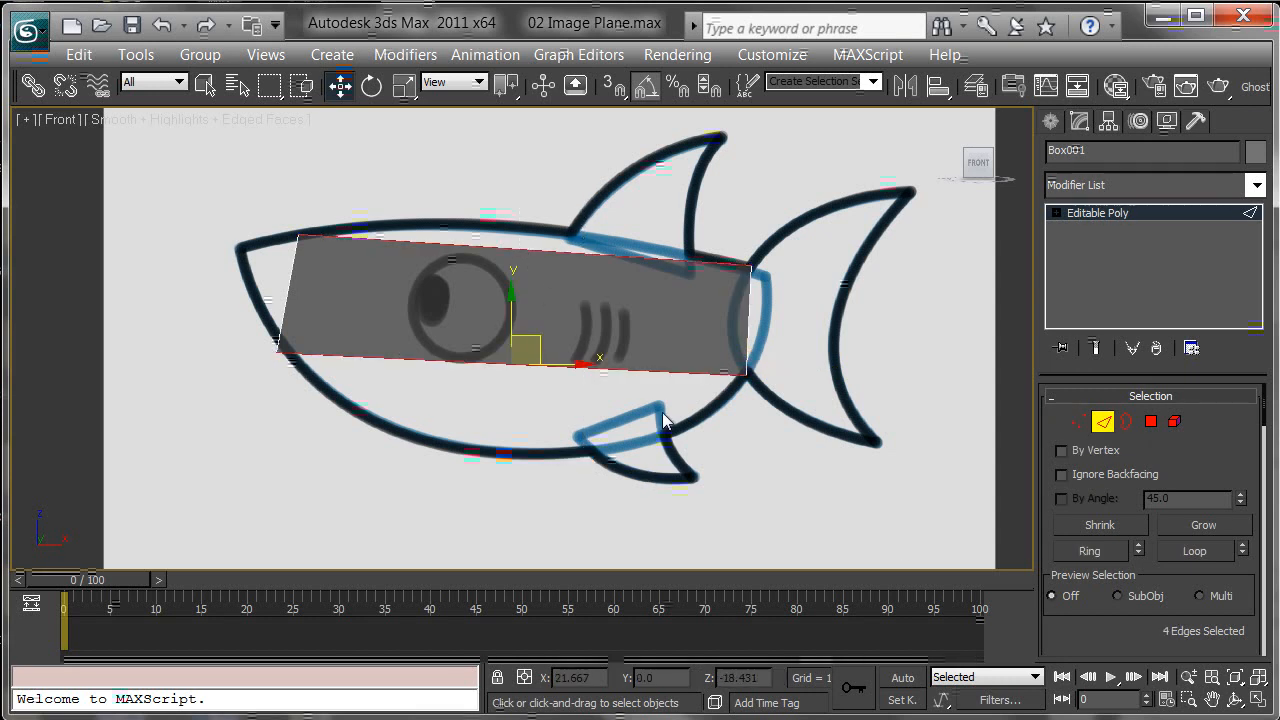
right_click(573, 303)
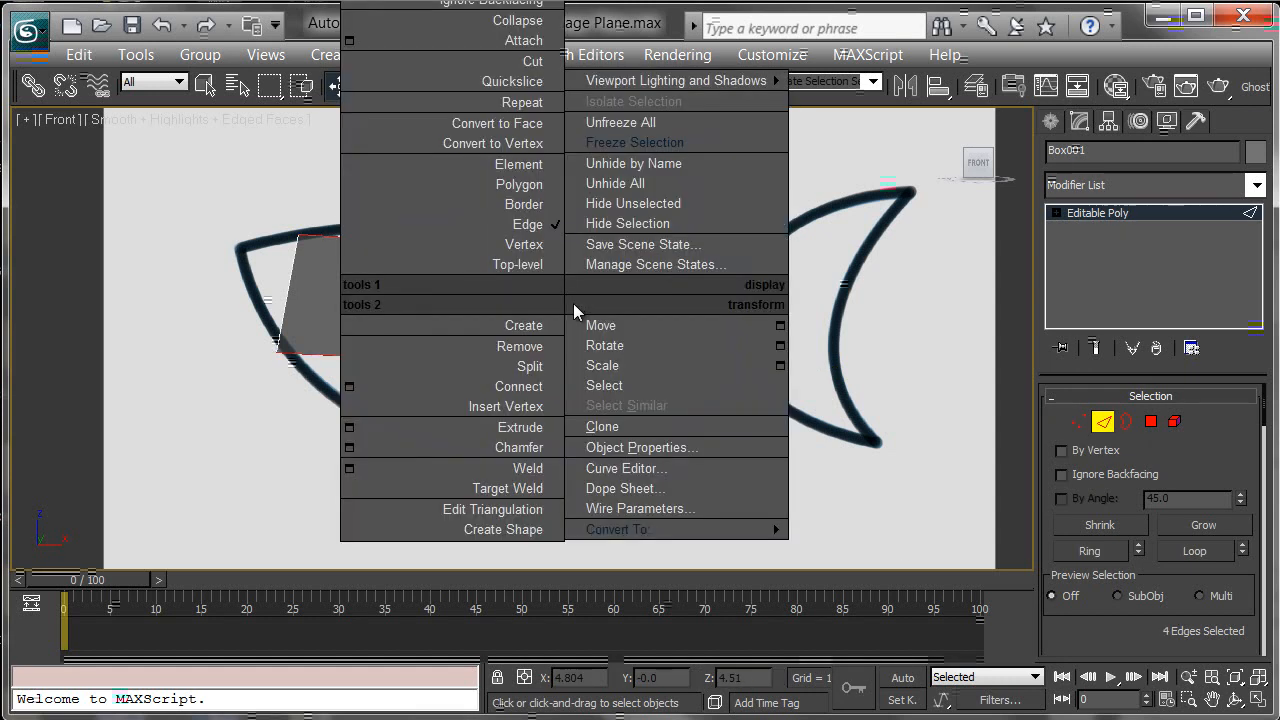
left_click(525, 388)
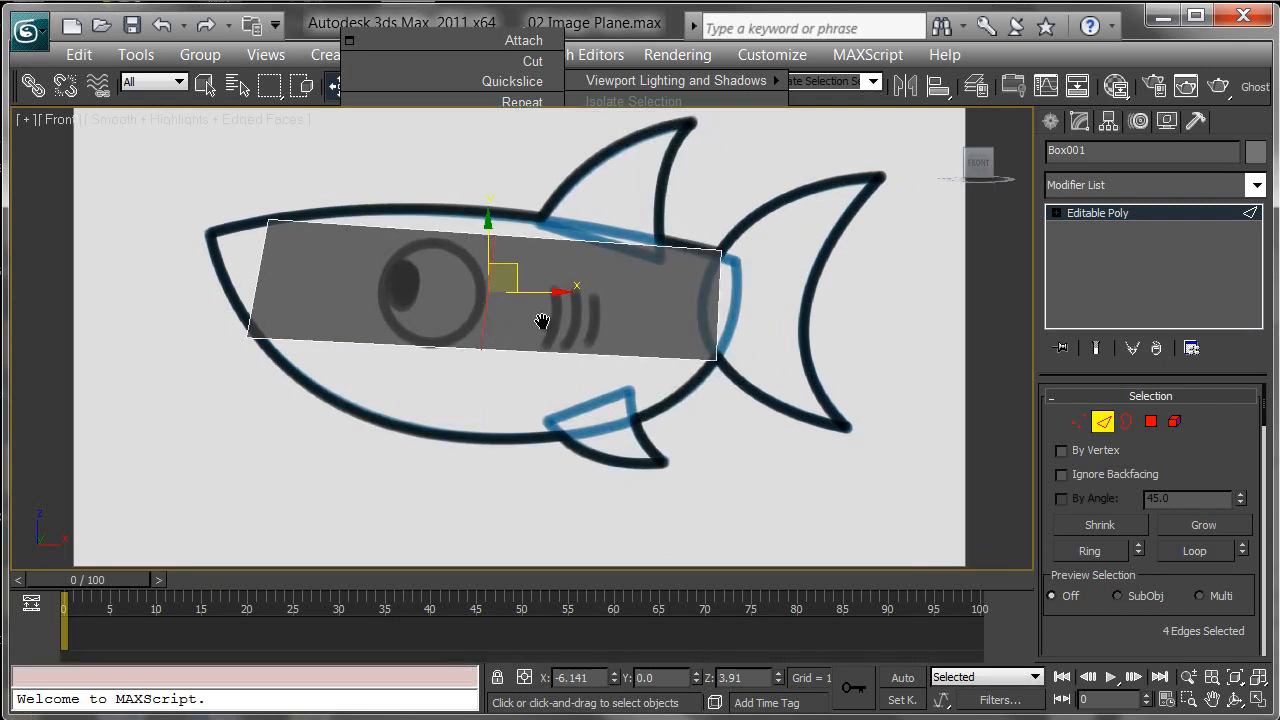
Step: Connect the top and bottom edges again to add a second vertical edge
key("p")
middle_click_drag(513, 329, 546, 354, "alt")
key("f")
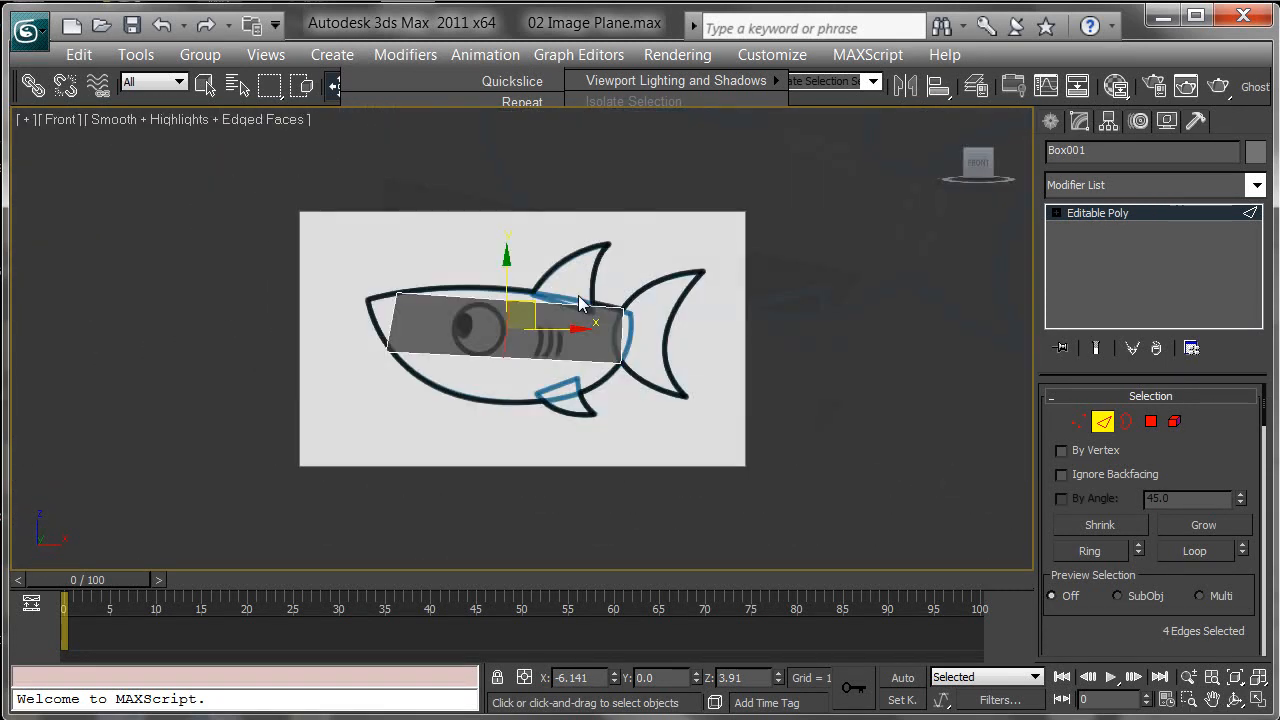
scroll(516, 247, "up", 4)
middle_click_drag(516, 241, 536, 263)
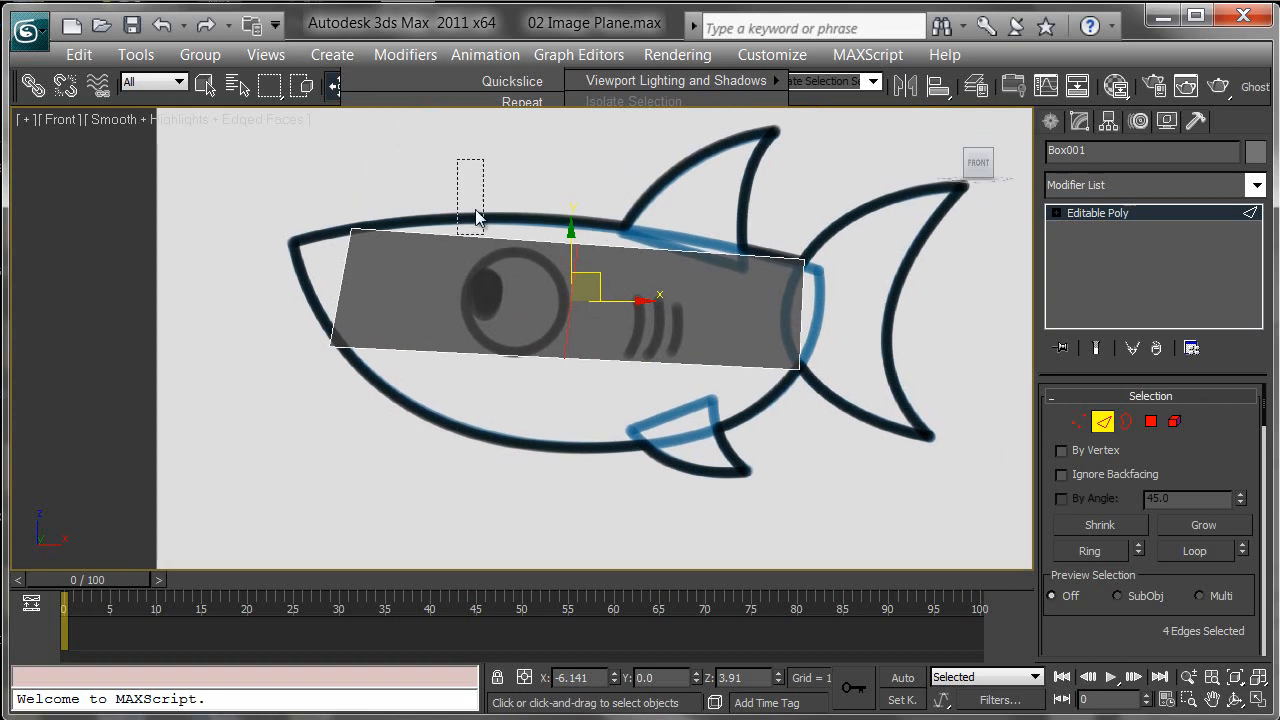
left_click_drag(487, 409, 487, 409)
right_click(455, 295)
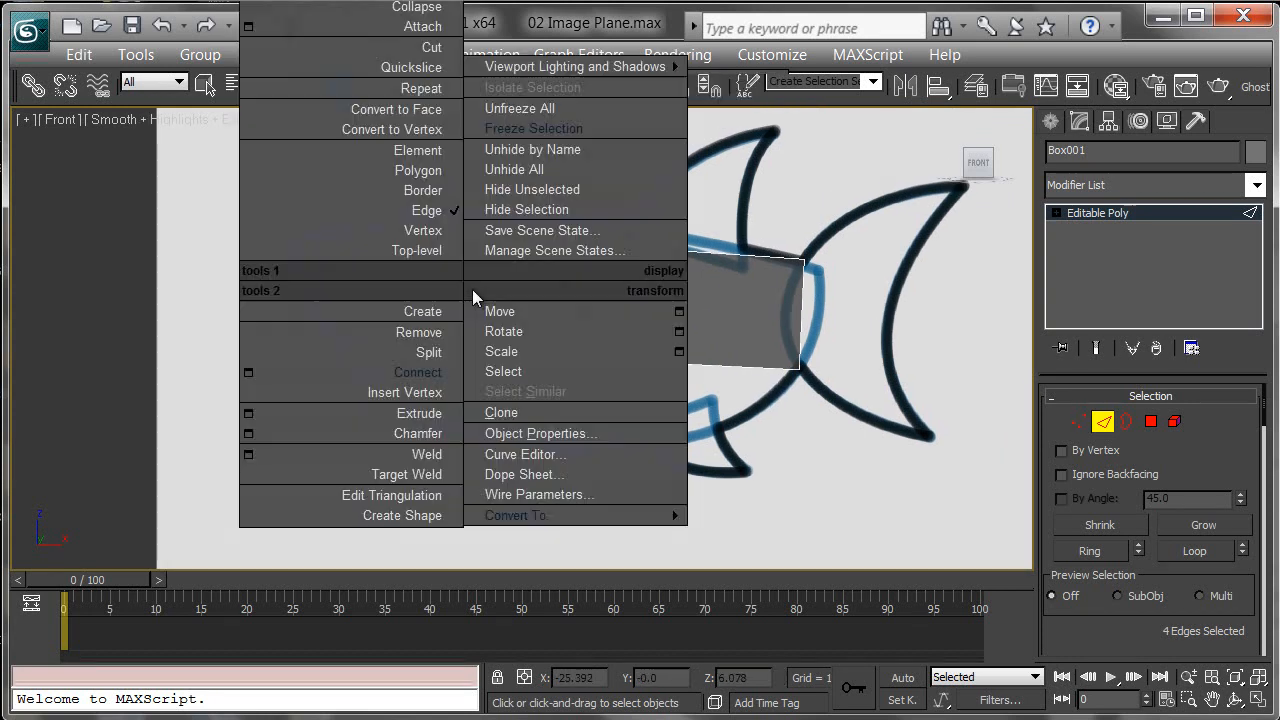
left_click(421, 373)
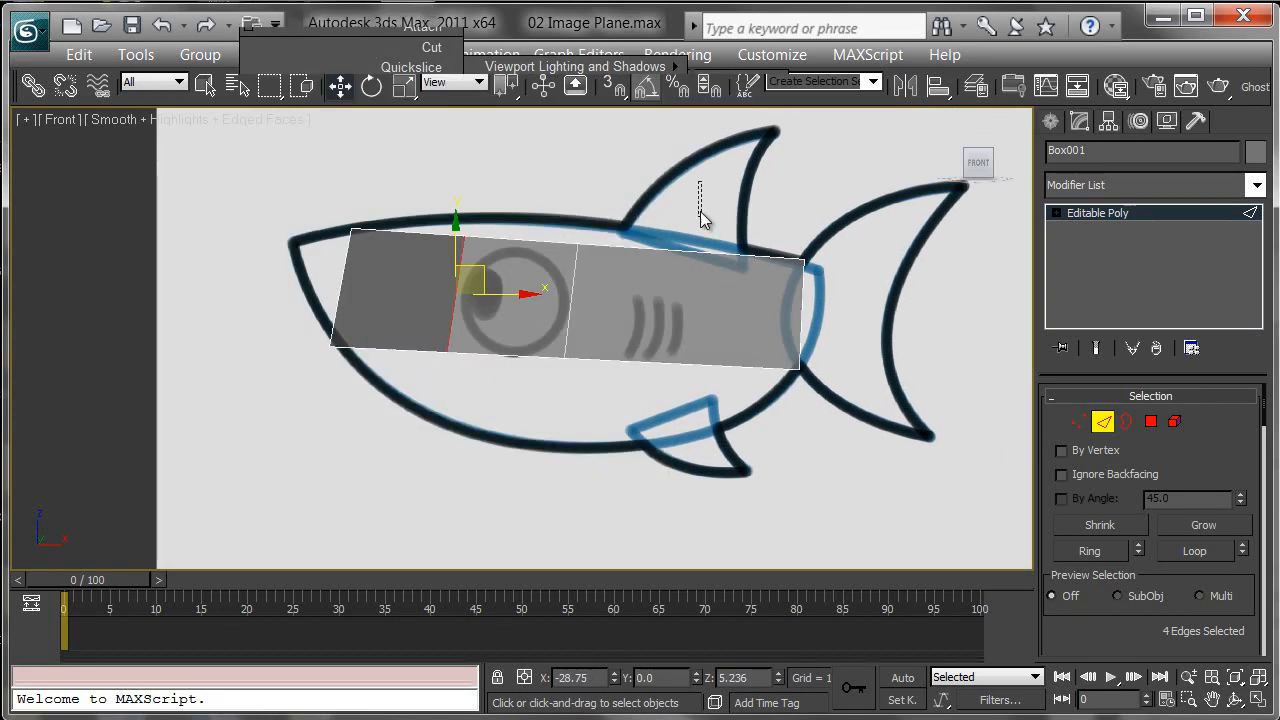
Step: Connect the top and bottom edges once more to add a third vertical edge
left_click_drag(702, 182, 696, 433)
right_click(704, 320)
left_click(660, 396)
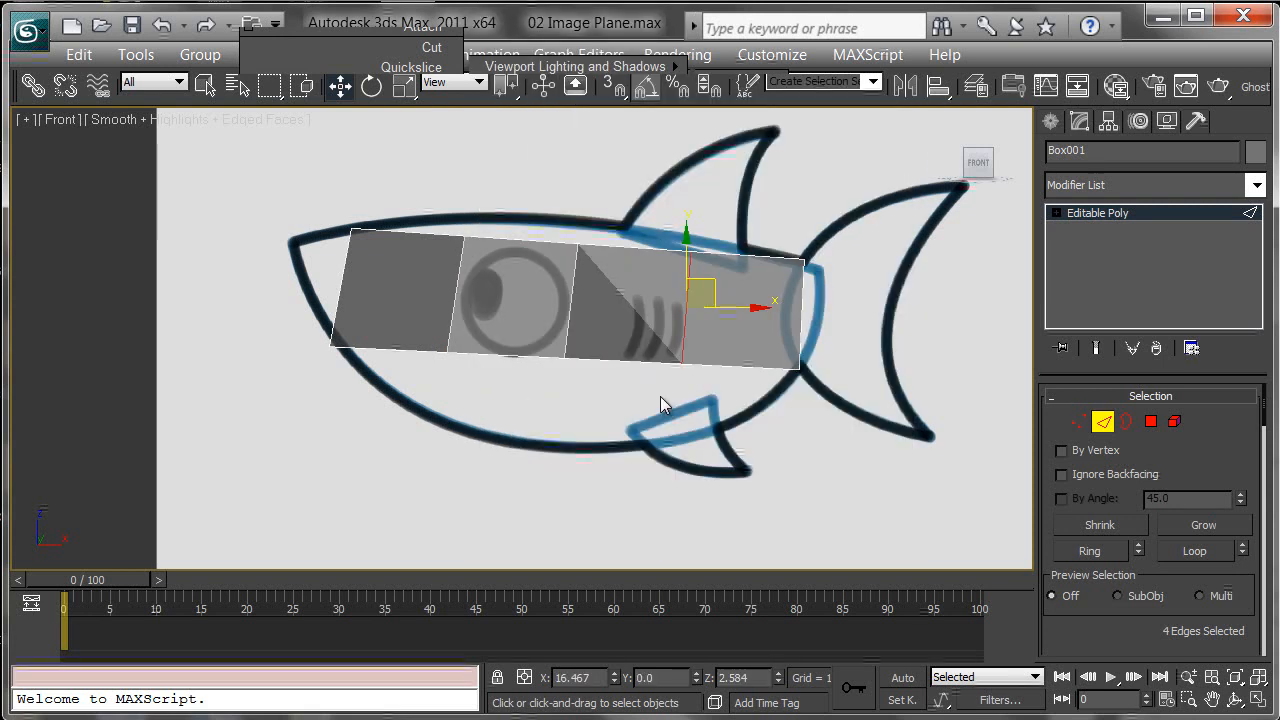
Step: Move the top vertices so they follow the outline of the shark's back
left_click(1078, 421)
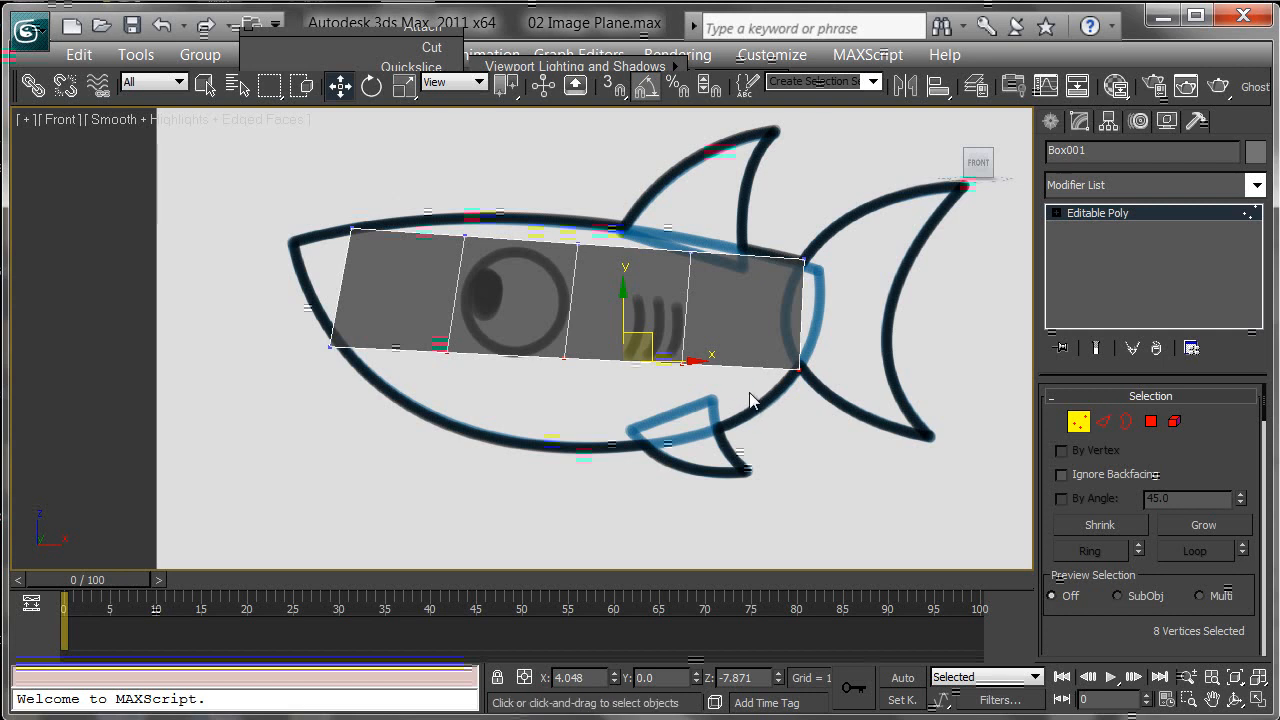
scroll(774, 330, "up", 4)
mouse_move(737, 353)
middle_mouse_down()
mouse_move(746, 343)
mouse_move(724, 349)
mouse_move(739, 371)
middle_mouse_up()
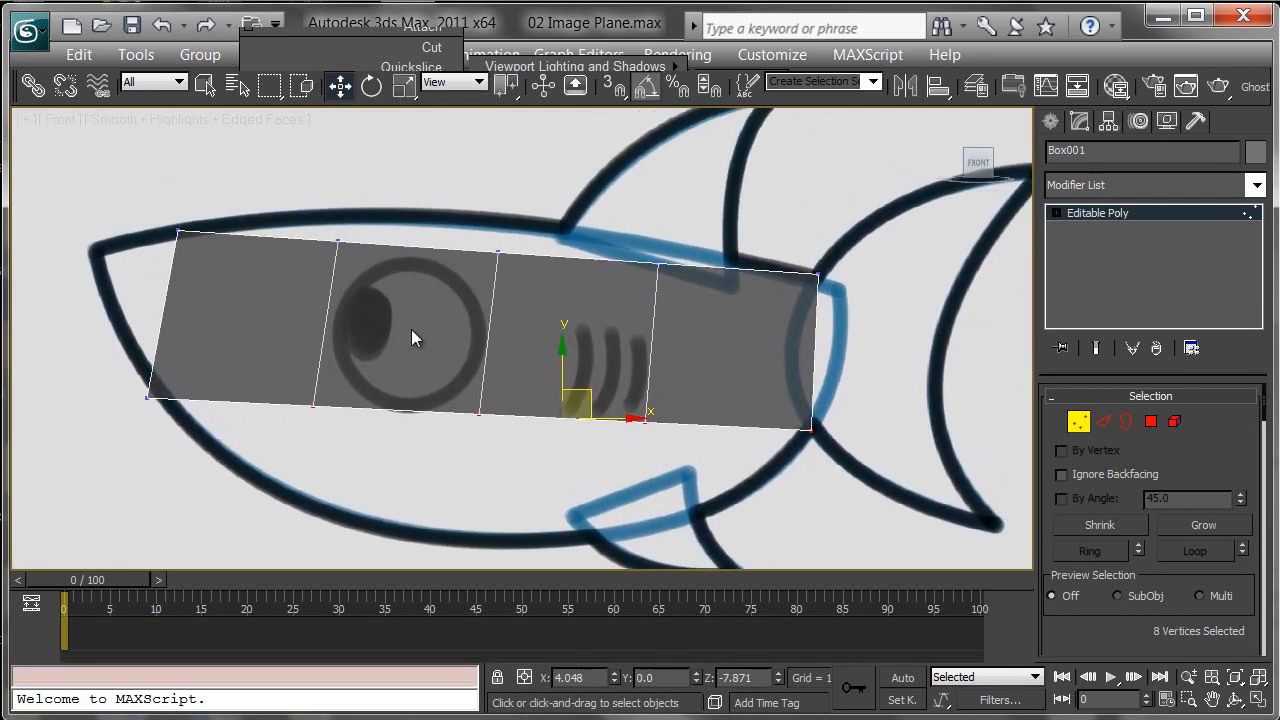
left_click(449, 326)
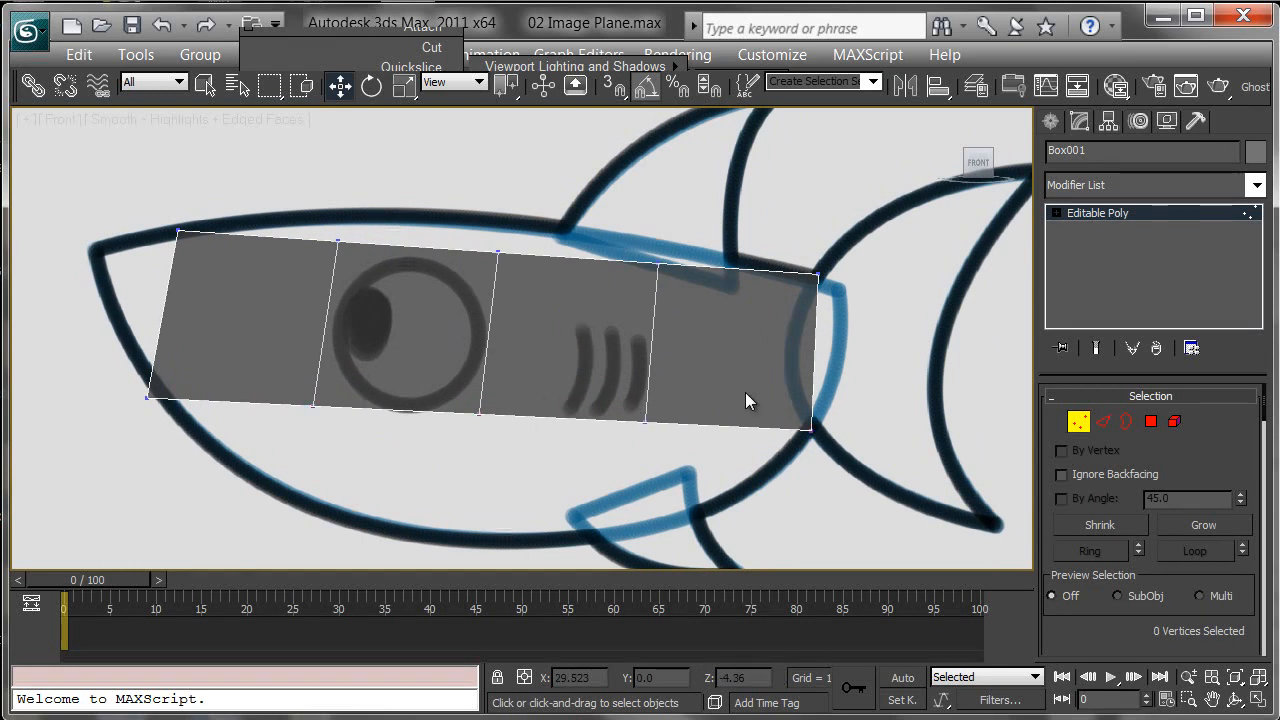
middle_click_drag(697, 352, 650, 324)
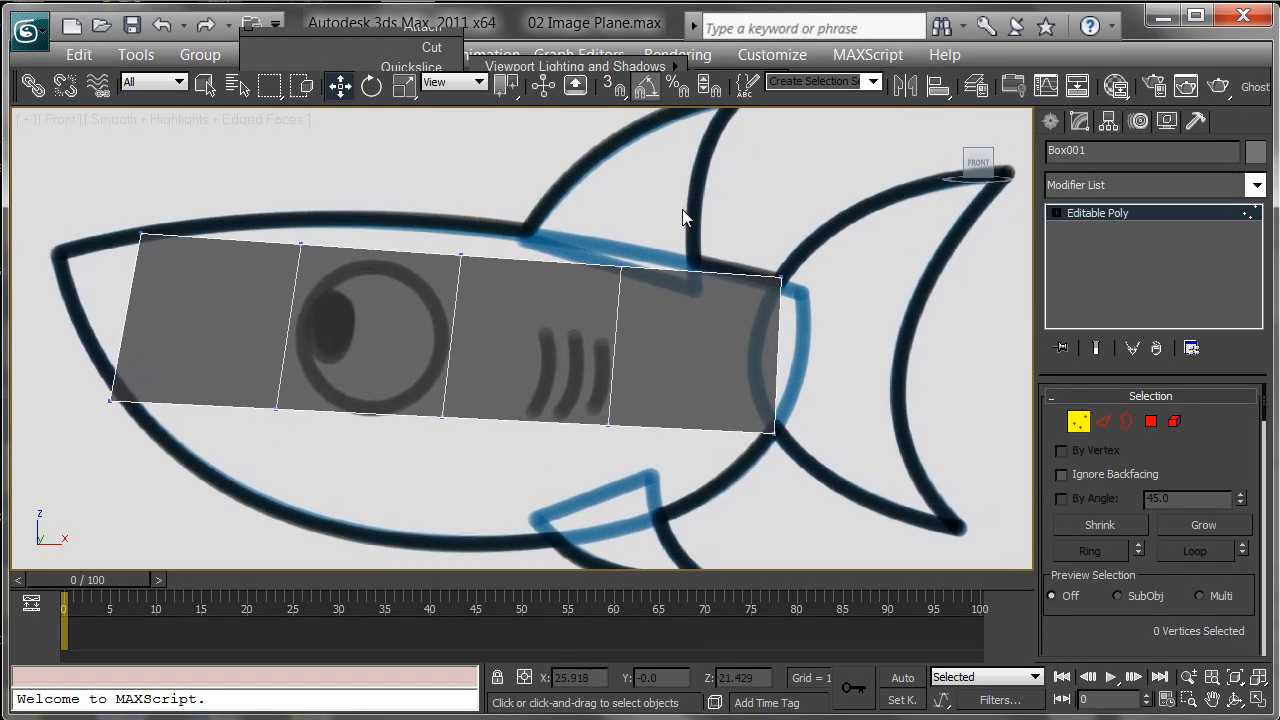
left_click_drag(583, 333, 584, 334)
left_click_drag(643, 254, 722, 237)
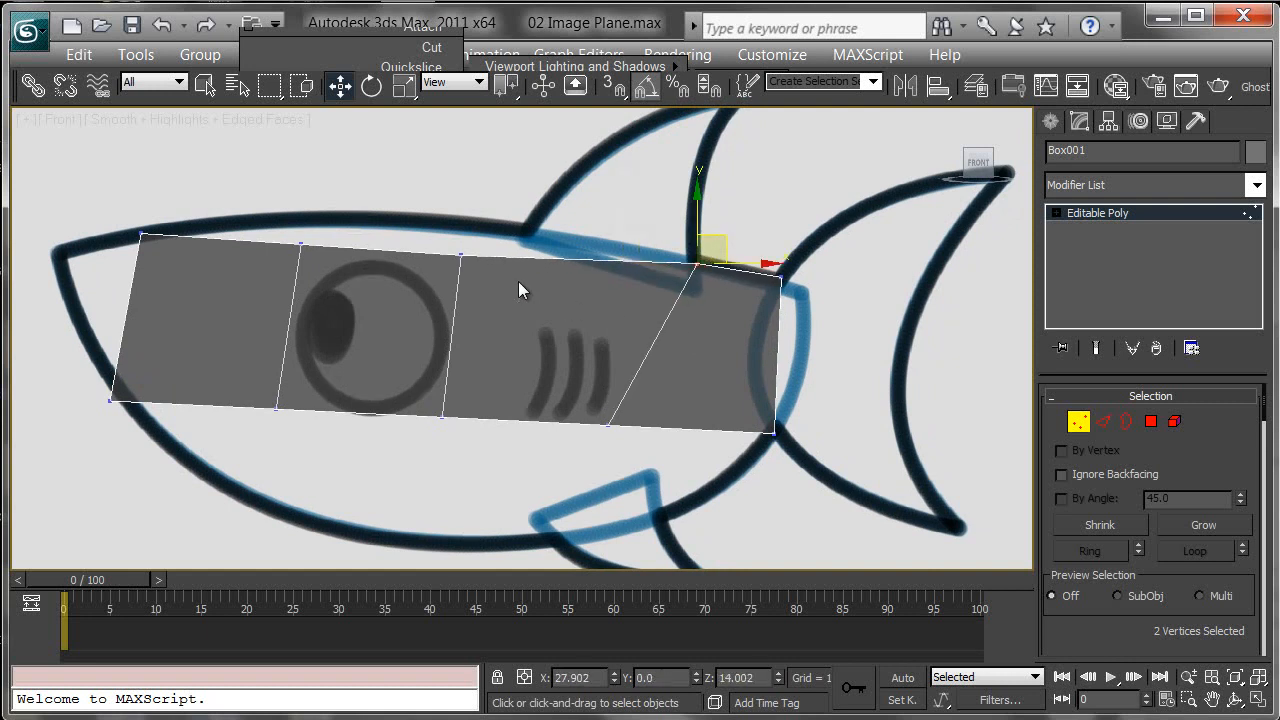
left_click_drag(516, 285, 516, 285)
left_click_drag(482, 230, 548, 195)
middle_click_drag(428, 276, 445, 275)
left_click_drag(284, 200, 345, 268)
left_click_drag(343, 217, 374, 190)
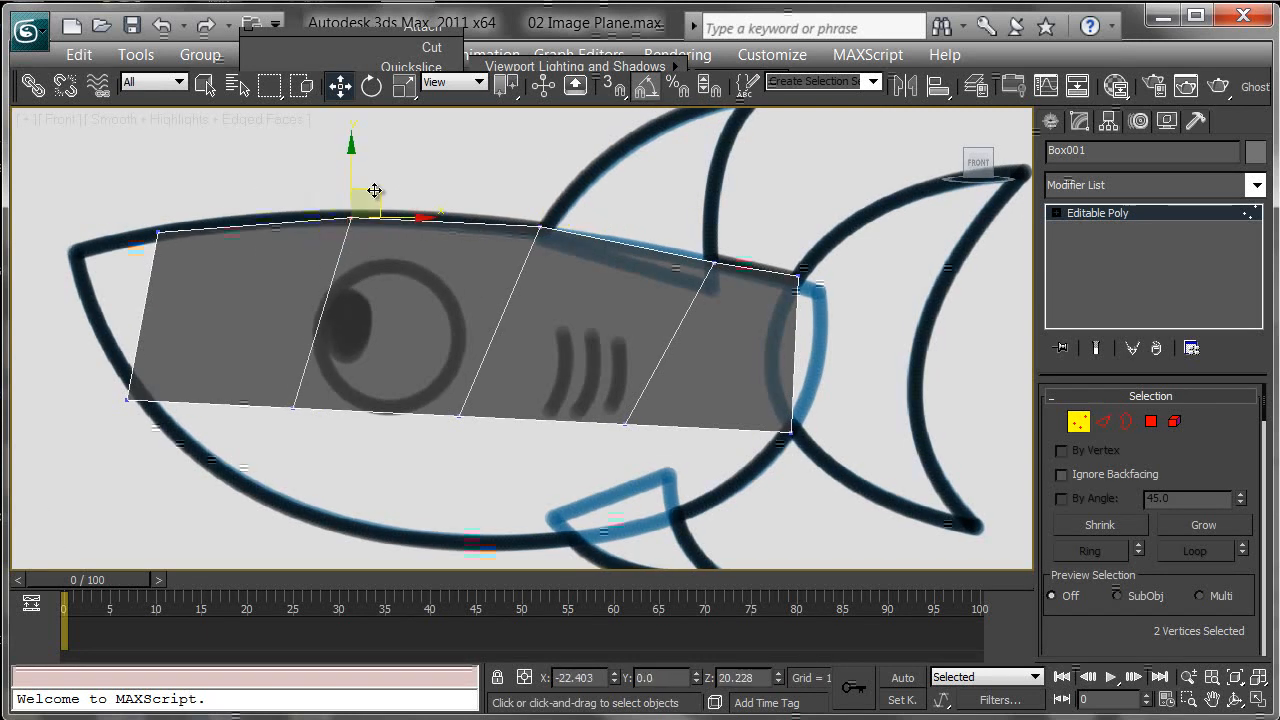
Step: Move the bottom vertices so they follow the outline of the shark's belly
middle_click_drag(436, 460, 464, 369)
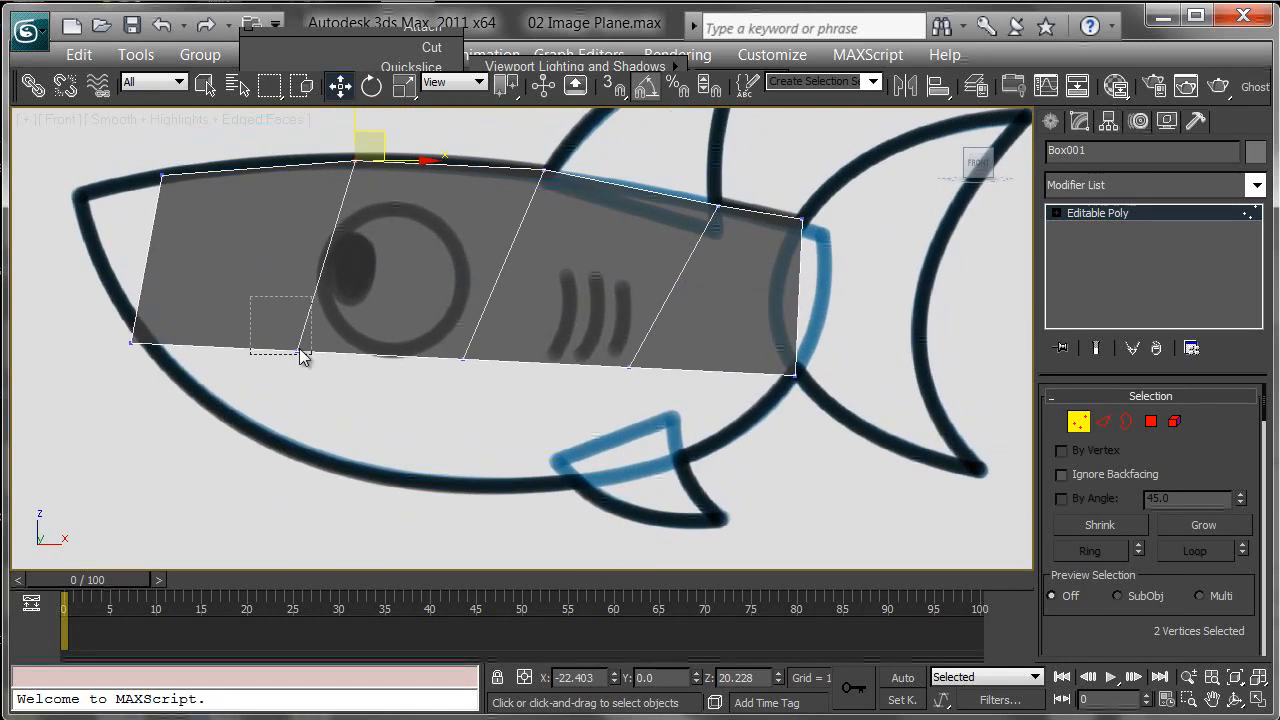
left_click_drag(252, 305, 343, 373)
left_click_drag(326, 320, 315, 415)
middle_click_drag(509, 422, 414, 393)
left_click(371, 322)
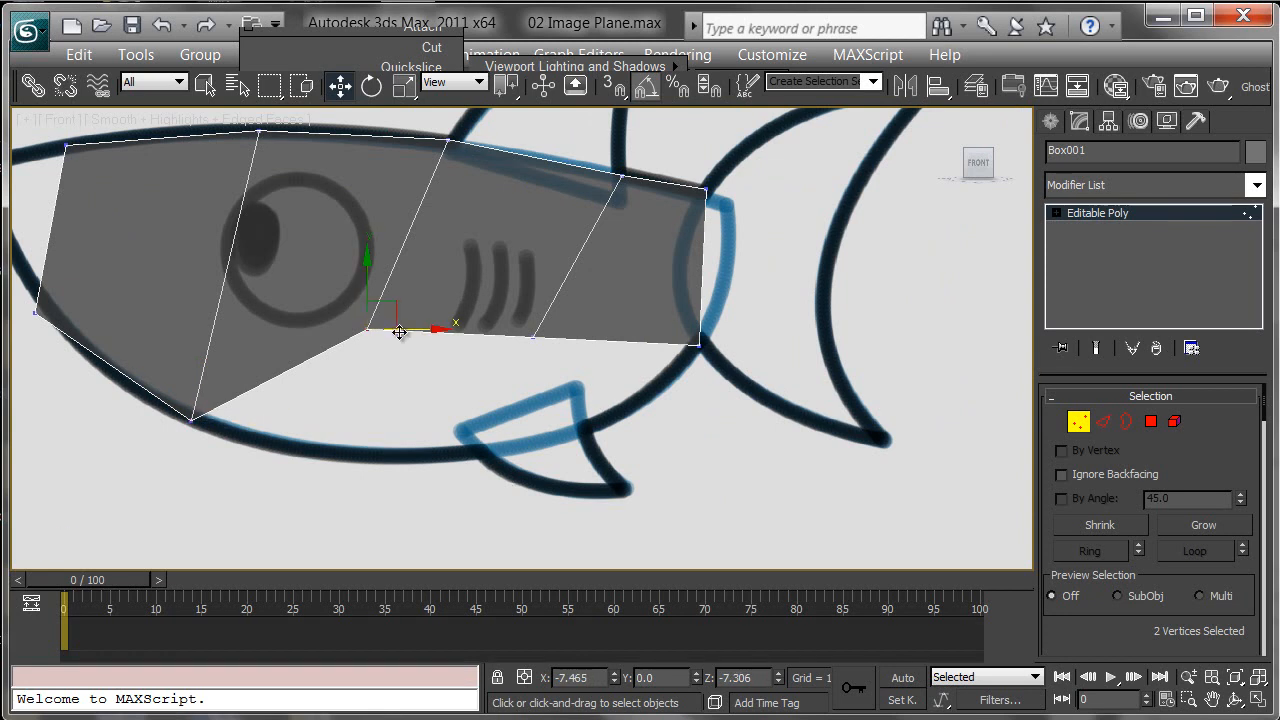
left_click_drag(397, 320, 509, 440)
left_click_drag(585, 385, 585, 382)
left_click_drag(560, 310, 616, 398)
middle_click_drag(412, 291, 504, 359)
middle_click_drag(347, 216, 352, 175)
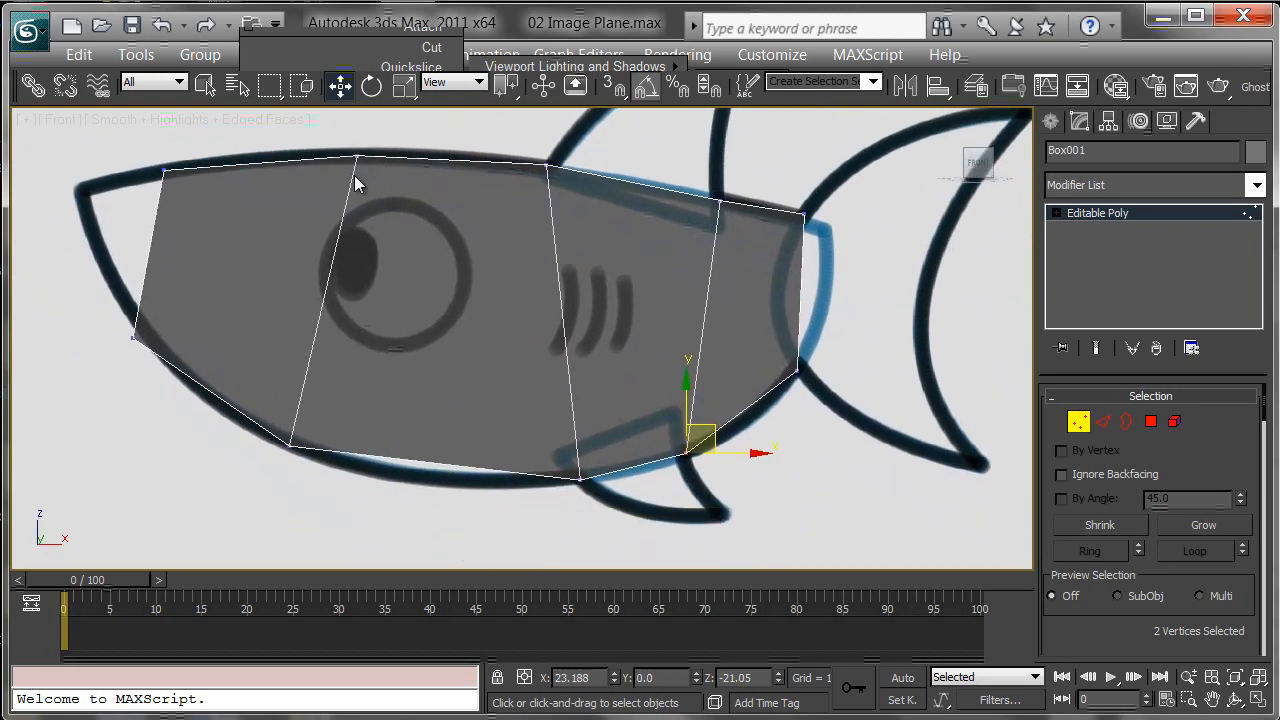
middle_click_drag(540, 291, 661, 270)
Step: In a perspective view, select the body's vertices and scale them to set the body's thickness
key("p")
middle_click_drag(634, 324, 622, 405, "alt")
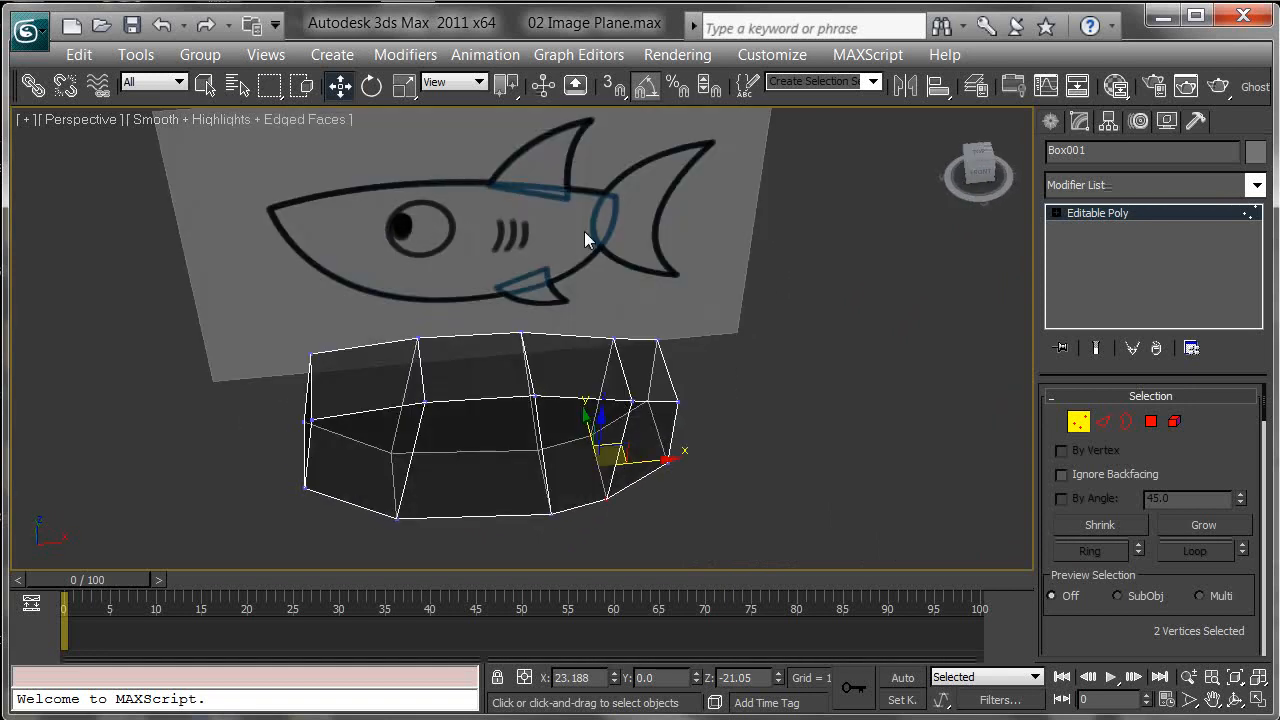
middle_click_drag(597, 262, 610, 295, "alt")
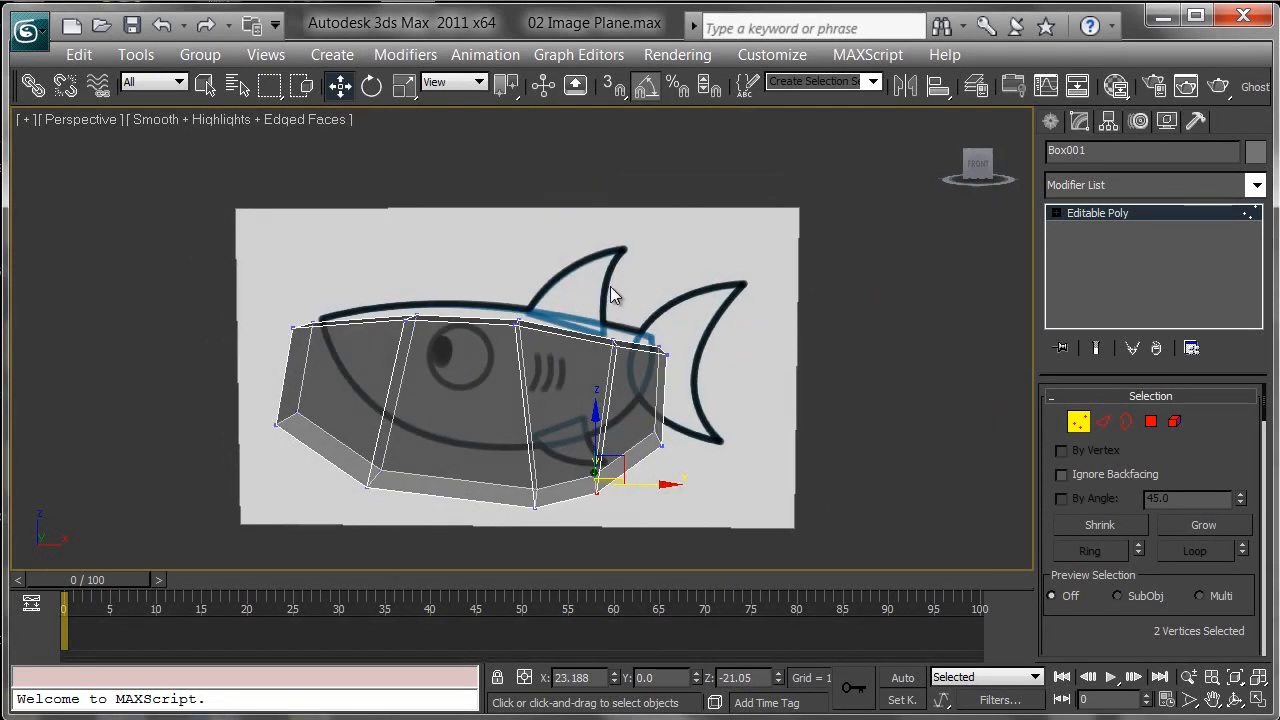
left_click_drag(516, 384, 258, 396)
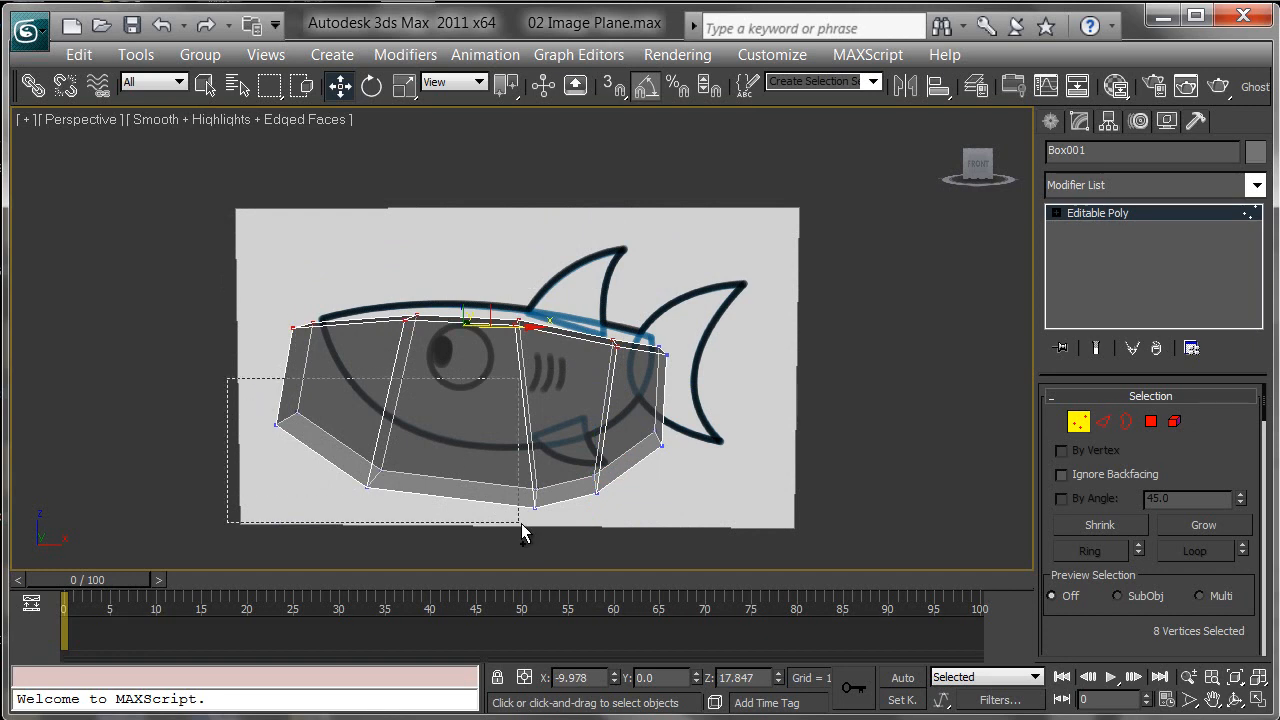
left_click_drag(619, 530, 618, 529, "ctrl")
middle_click_drag(617, 526, 531, 400)
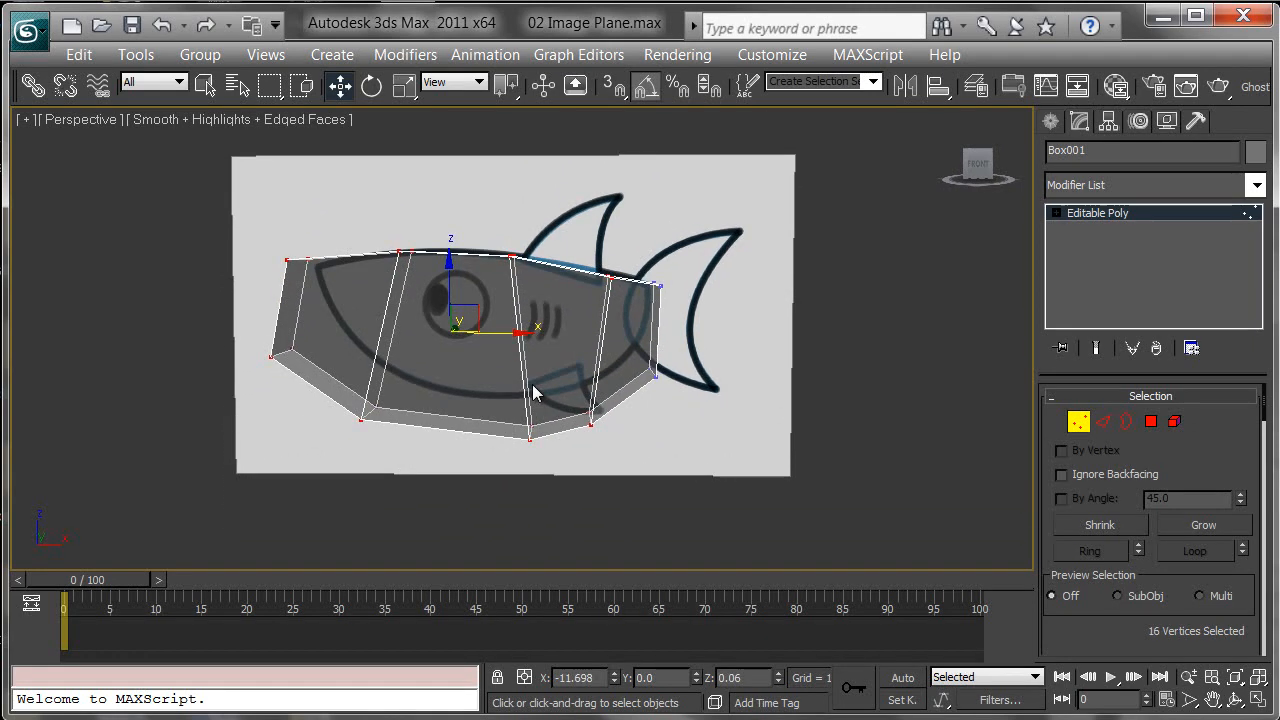
key("r")
middle_click_drag(449, 372, 593, 446, "alt")
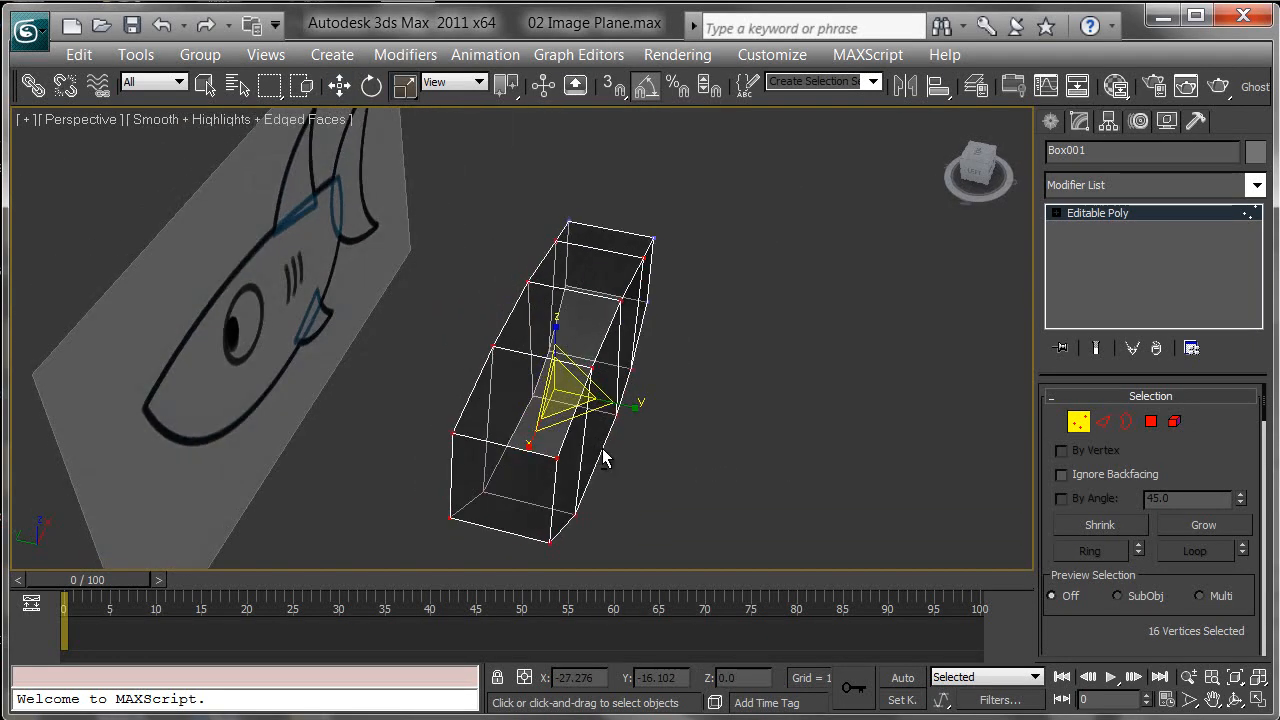
Step: Scale the selected vertices further to refine the body's thickness
left_click_drag(621, 424, 659, 425)
middle_click_drag(659, 417, 555, 297, "alt")
left_click_drag(549, 247, 688, 459, "alt")
middle_click_drag(688, 459, 500, 242, "alt")
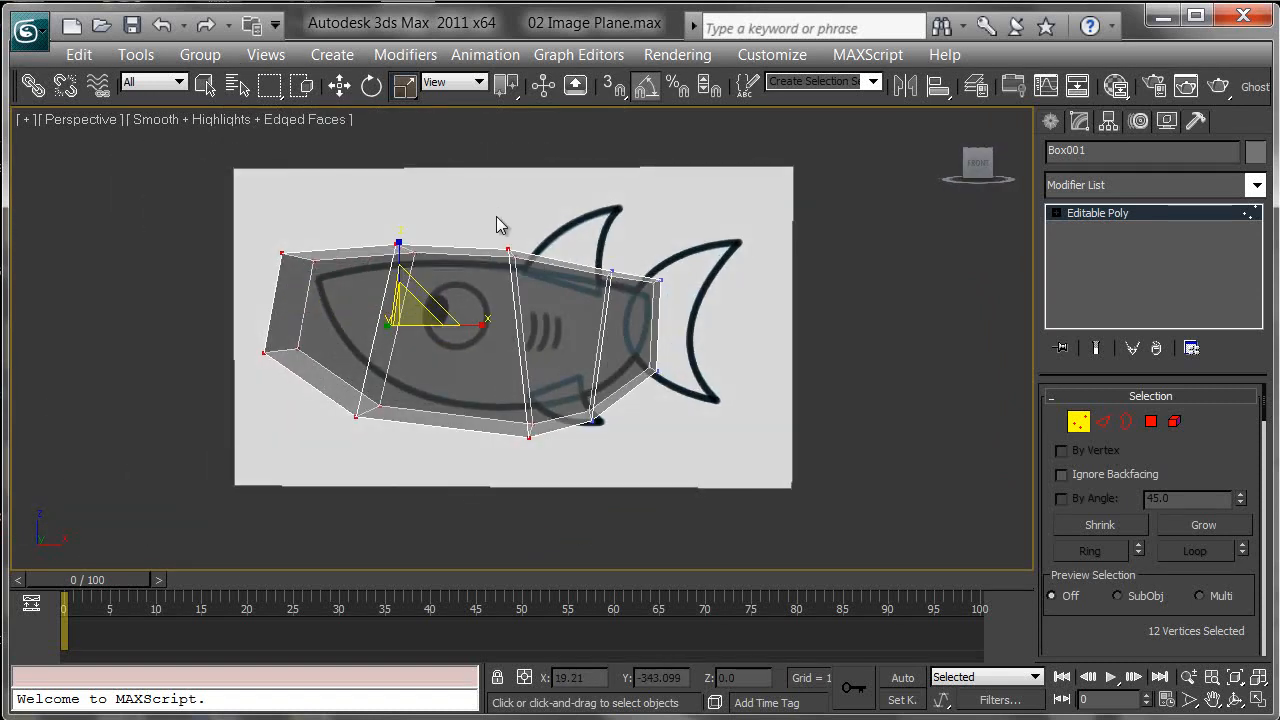
Step: Select the vertices at the nose end of the body and scale them to taper the front
left_click(493, 207)
left_click_drag(217, 494, 209, 501)
middle_click_drag(209, 501, 527, 385, "alt")
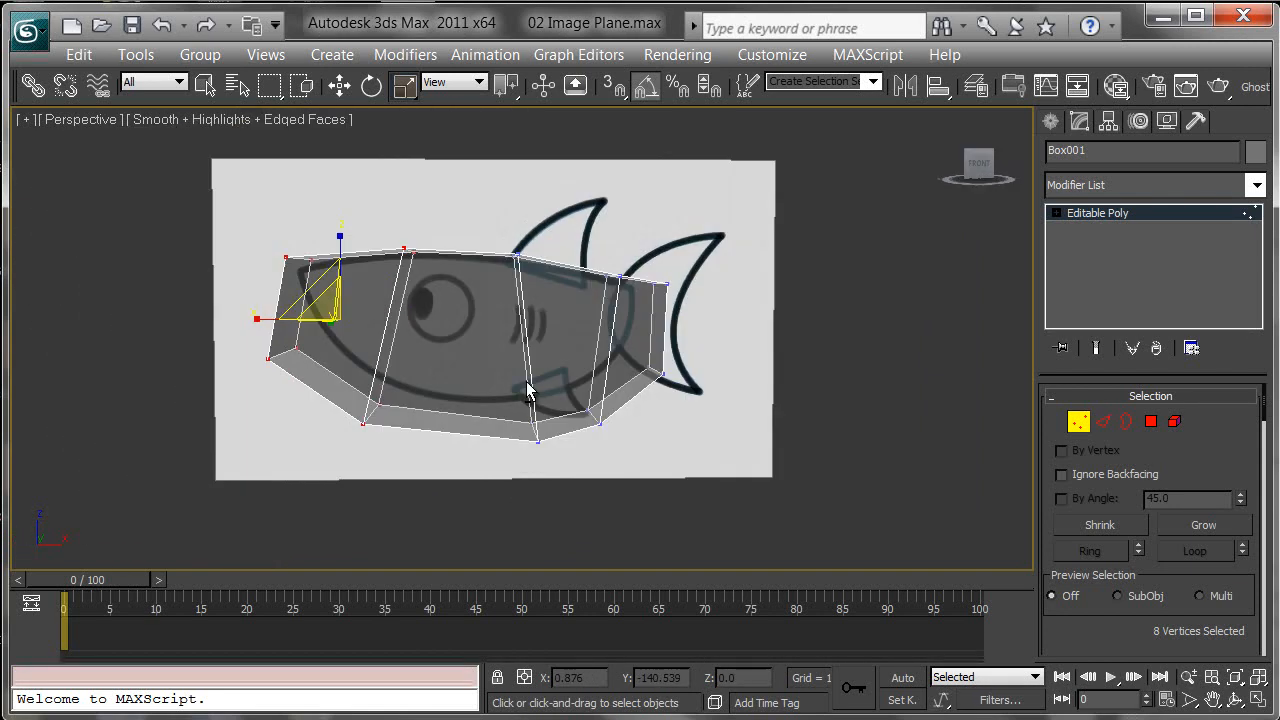
middle_click_drag(323, 374, 481, 424, "alt")
mouse_move(563, 446)
left_mouse_down()
mouse_move(574, 451)
mouse_move(556, 448)
left_mouse_up()
middle_click_drag(556, 448, 480, 420, "alt")
middle_click_drag(461, 447, 697, 406, "alt")
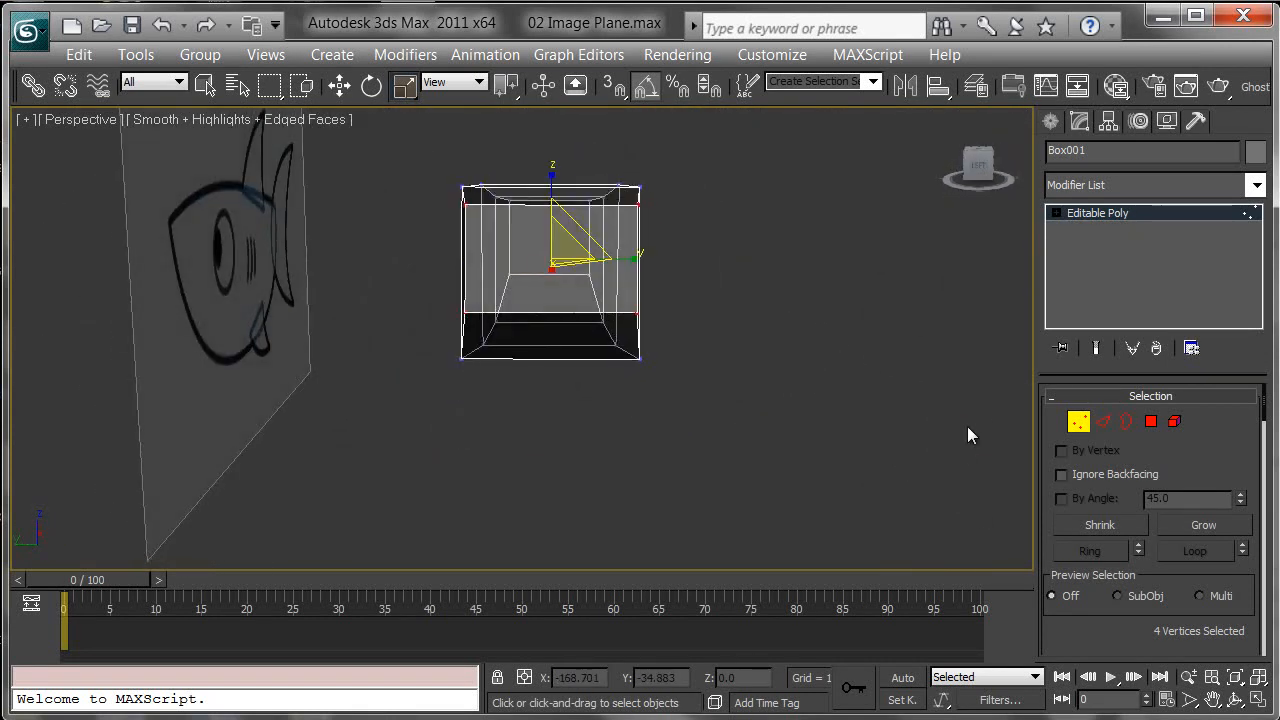
Step: Select a ring of edges across the body's width and connect them to add a centre edge loop
left_click(1107, 420)
middle_click_drag(690, 267, 583, 192, "alt")
key("alt+r")
middle_click_drag(737, 380, 594, 427, "alt")
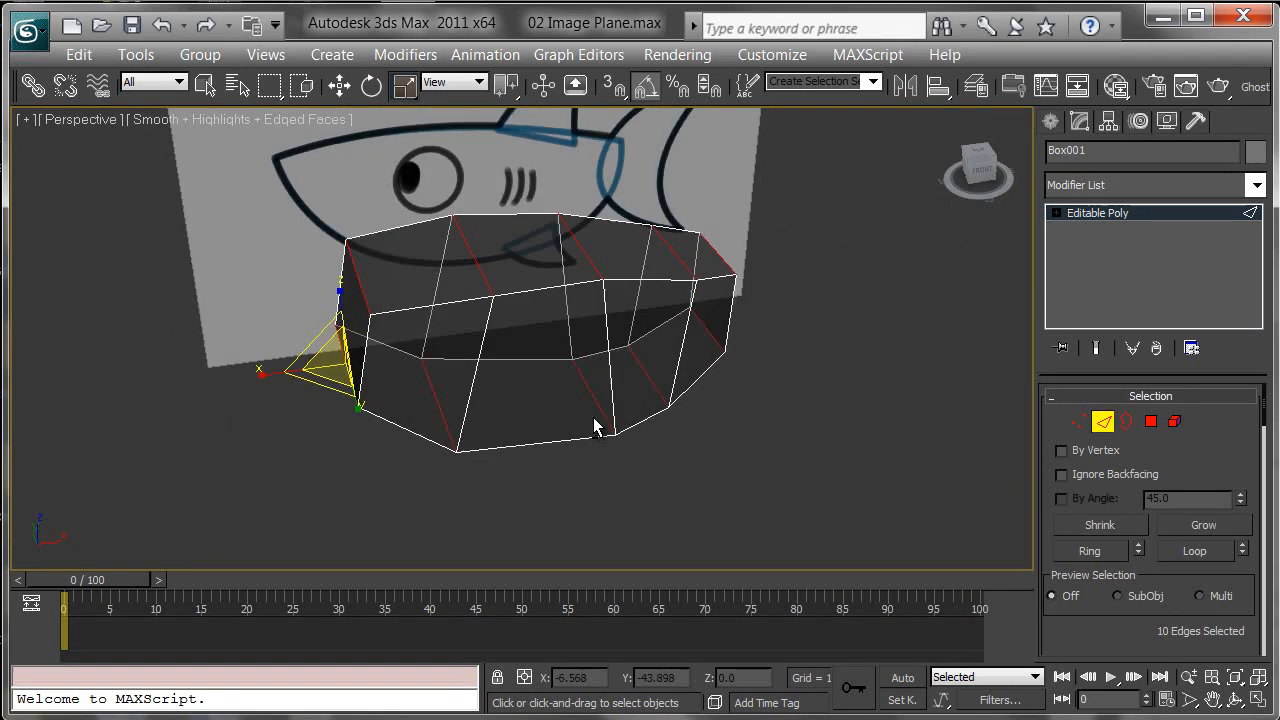
right_click(638, 334)
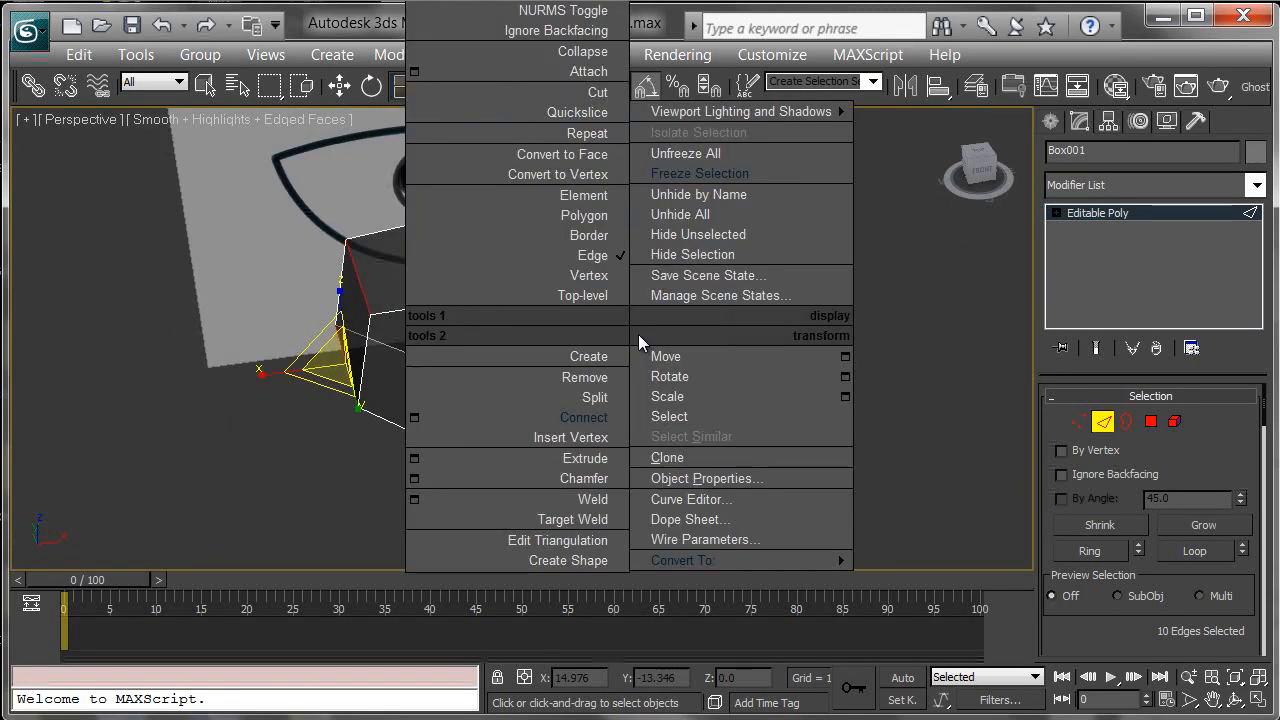
left_click(600, 413)
middle_click_drag(490, 420, 567, 396, "alt")
Step: In the left view, select the polygons on one half of the body and delete them
key("l")
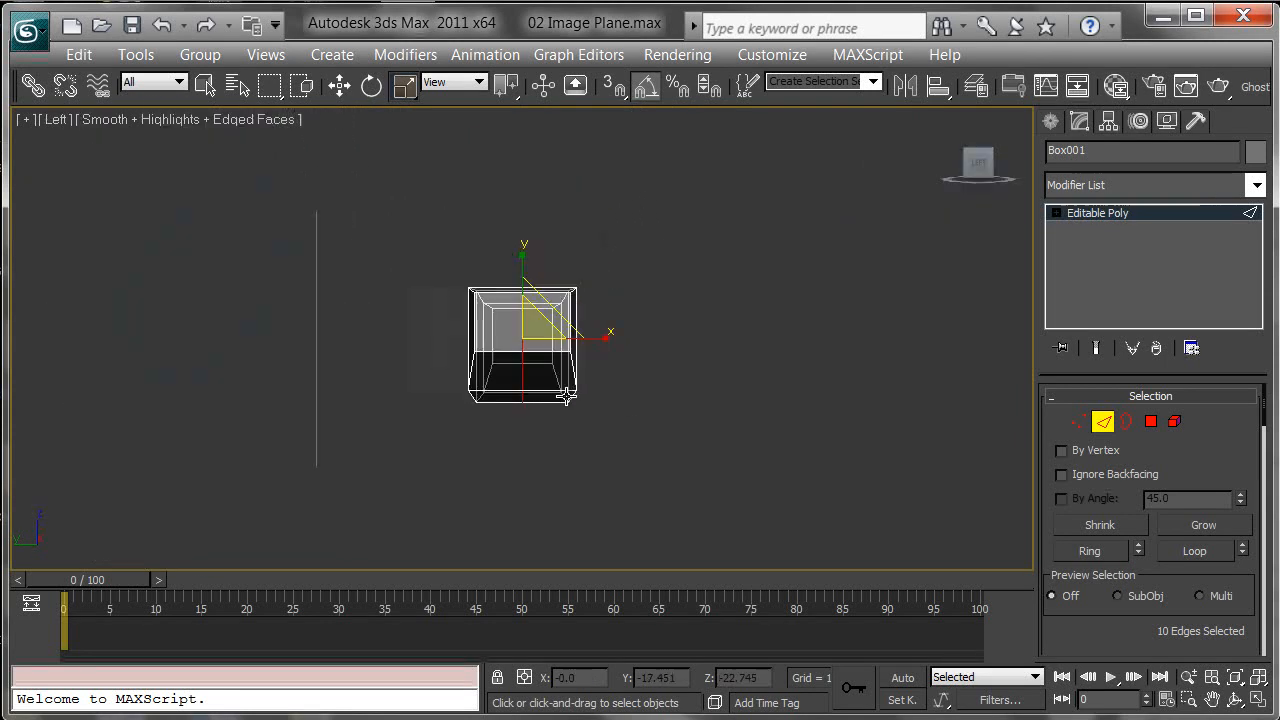
scroll(590, 326, "up", 3)
middle_click_drag(588, 325, 623, 323)
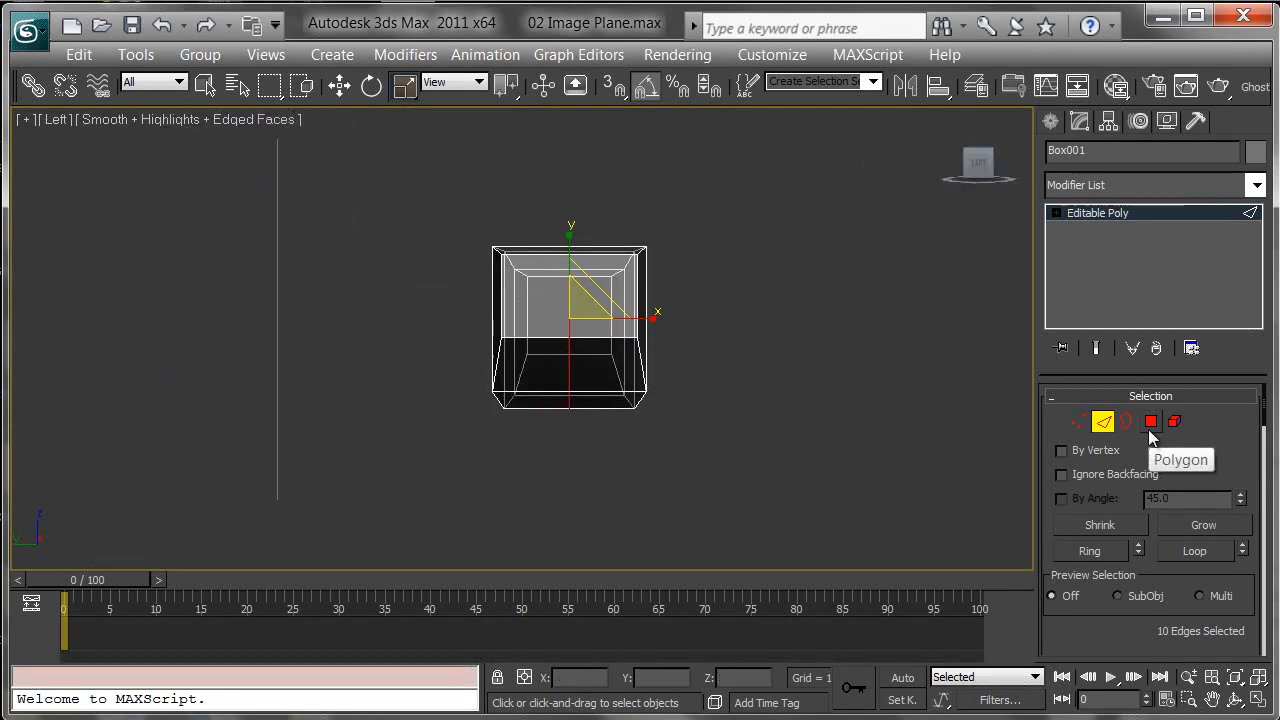
left_click(1152, 422)
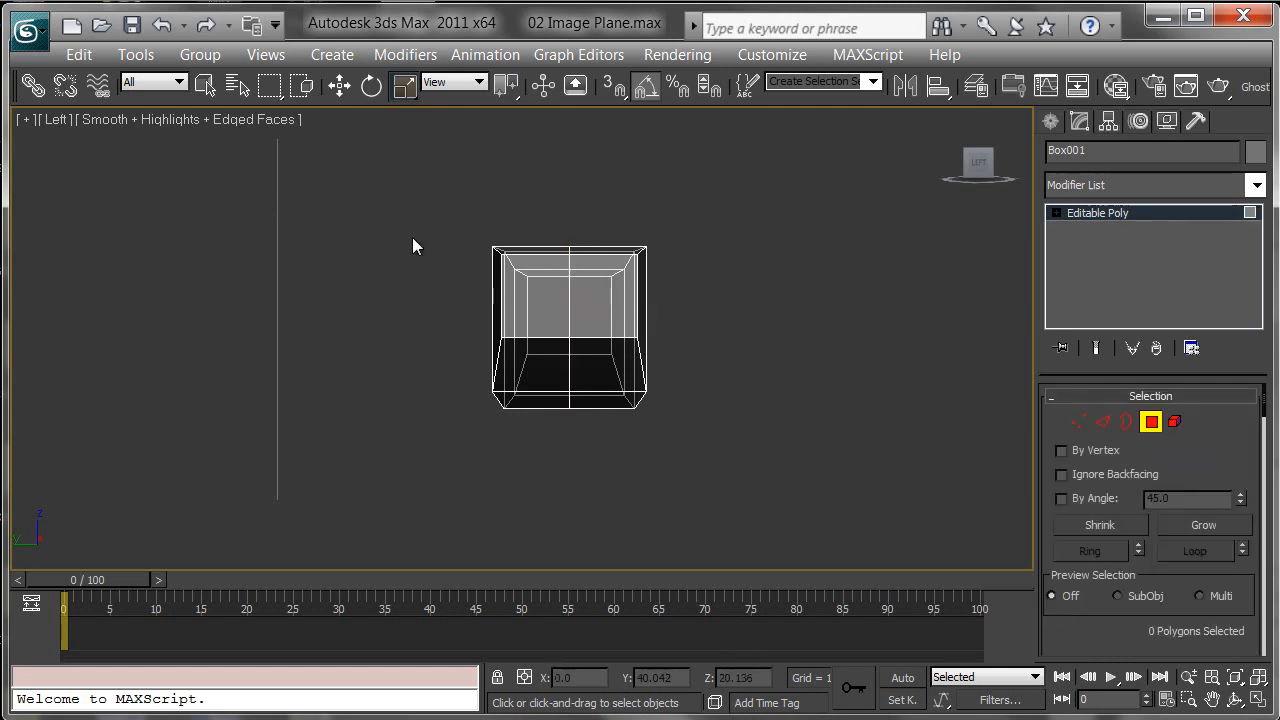
left_click_drag(545, 430, 547, 432)
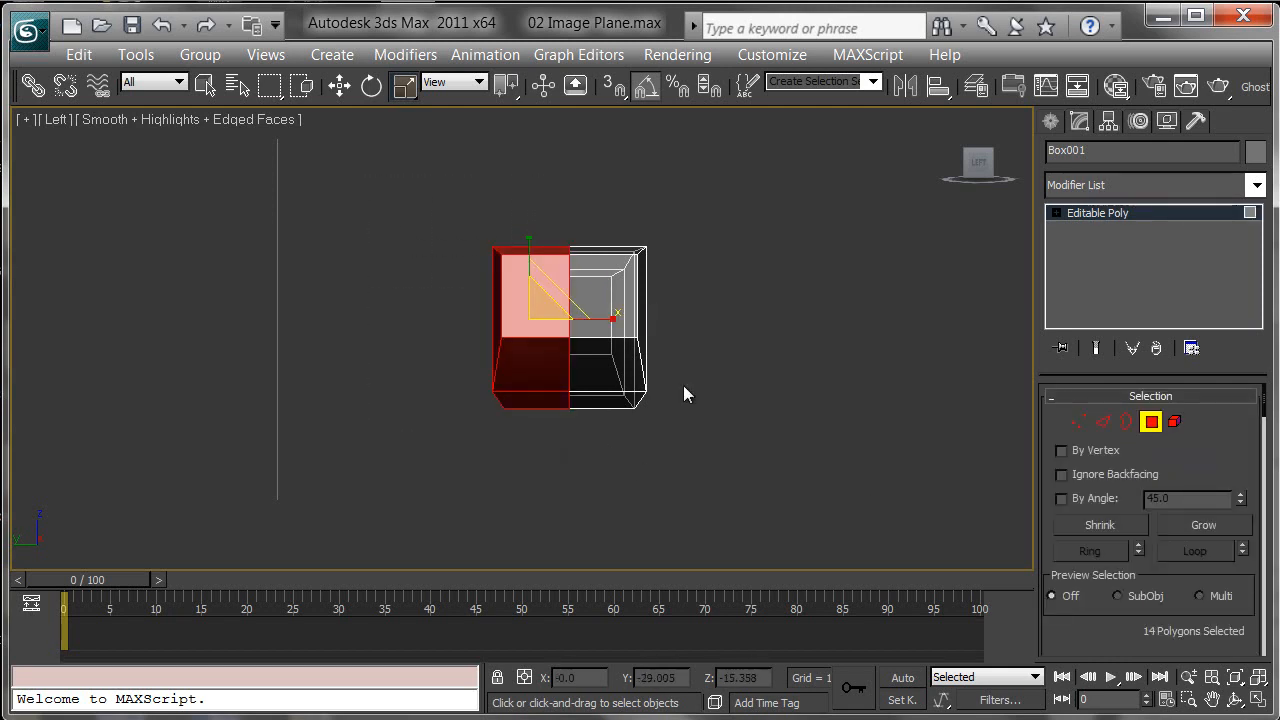
left_click(709, 452)
key("p")
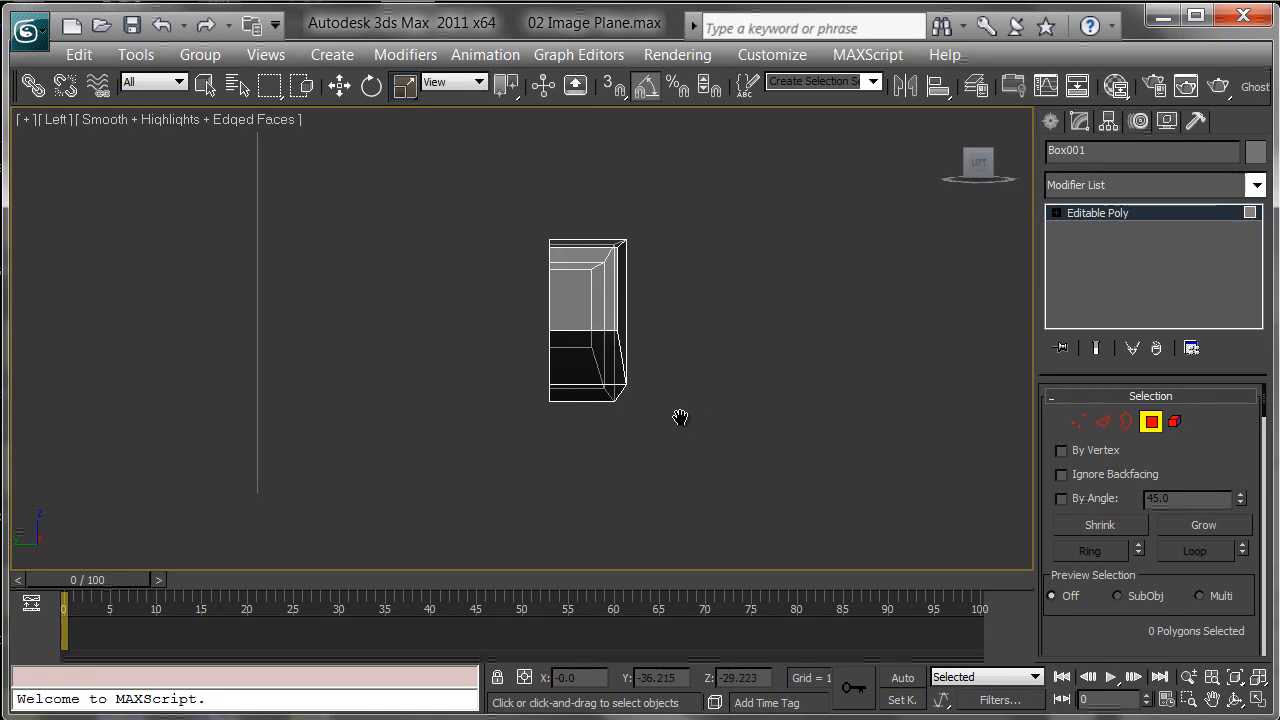
middle_click_drag(724, 325, 633, 325, "alt")
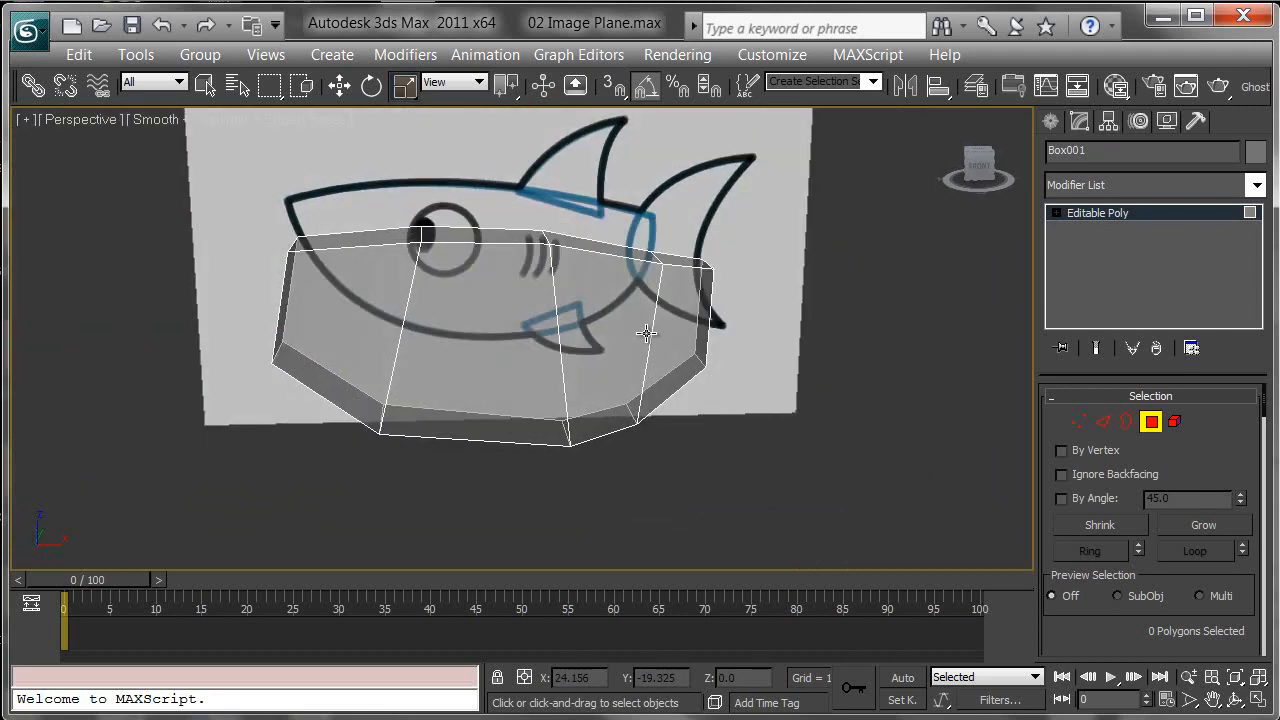
Step: In the front view, move the vertices near the tail so they match the shark's outline
key("f")
scroll(650, 325, "up", 5)
scroll(650, 310, "up", 2)
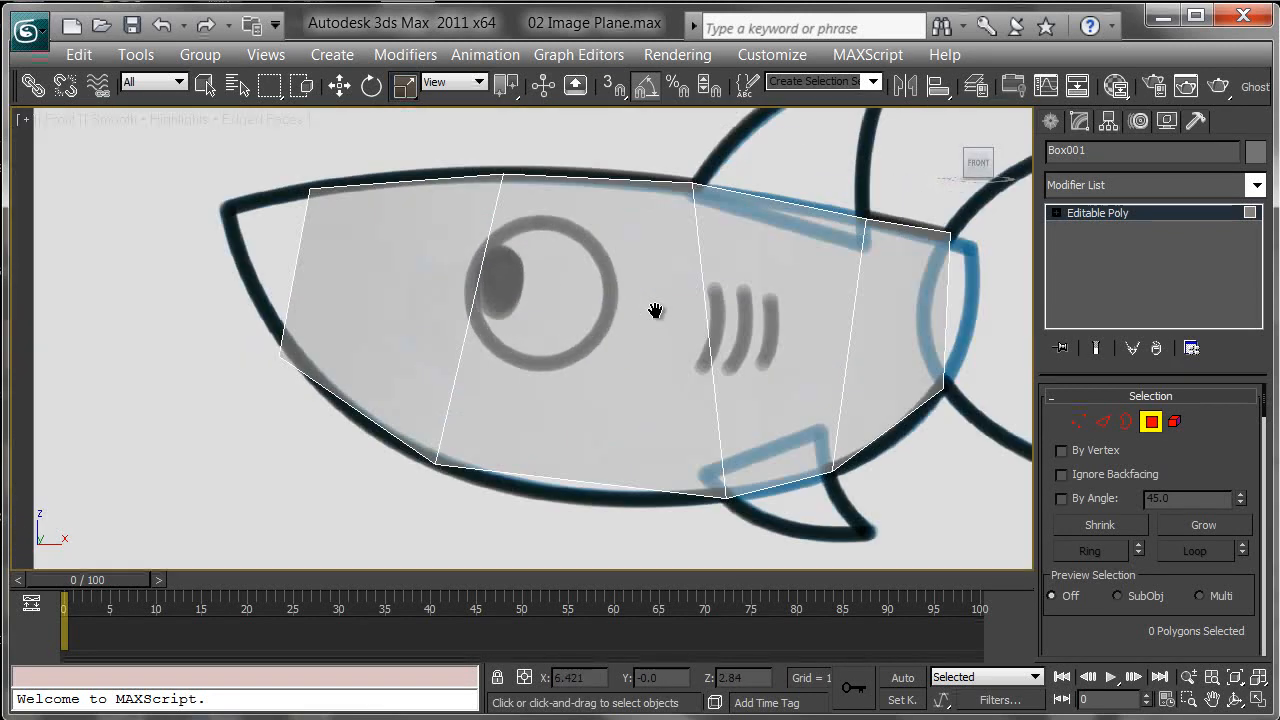
middle_click_drag(636, 304, 616, 322)
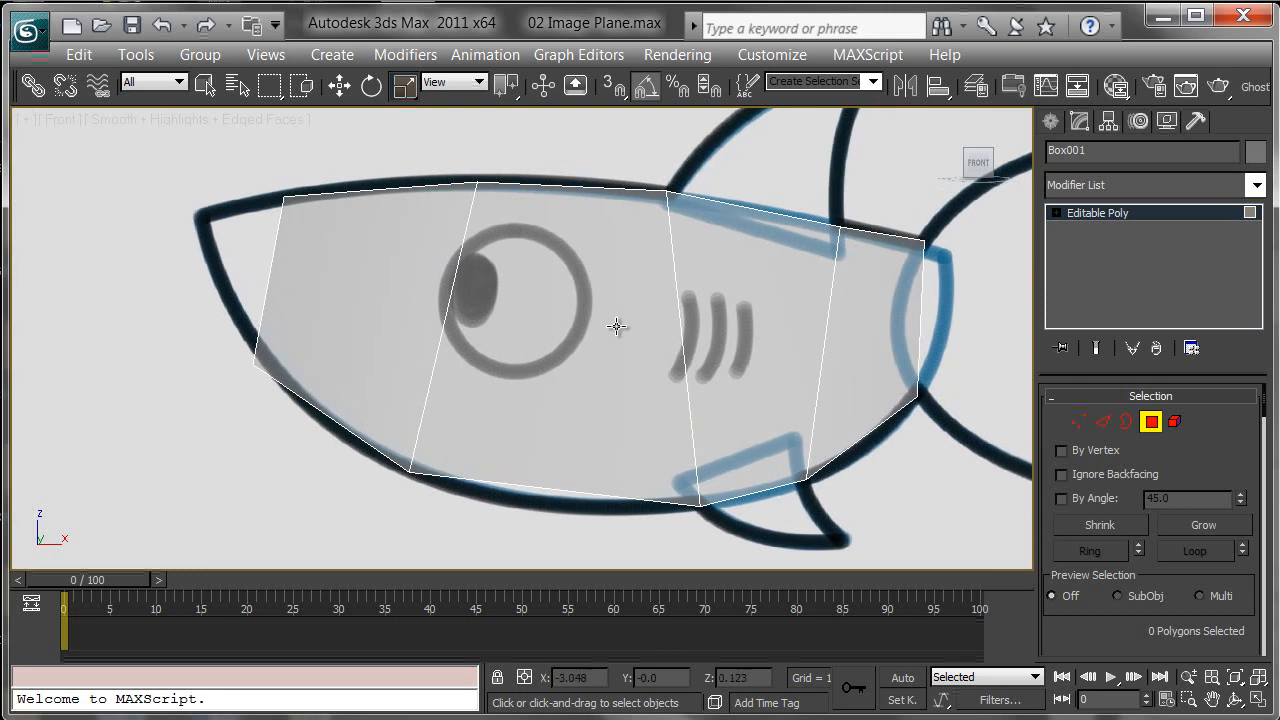
left_click(1079, 421)
left_click(923, 240)
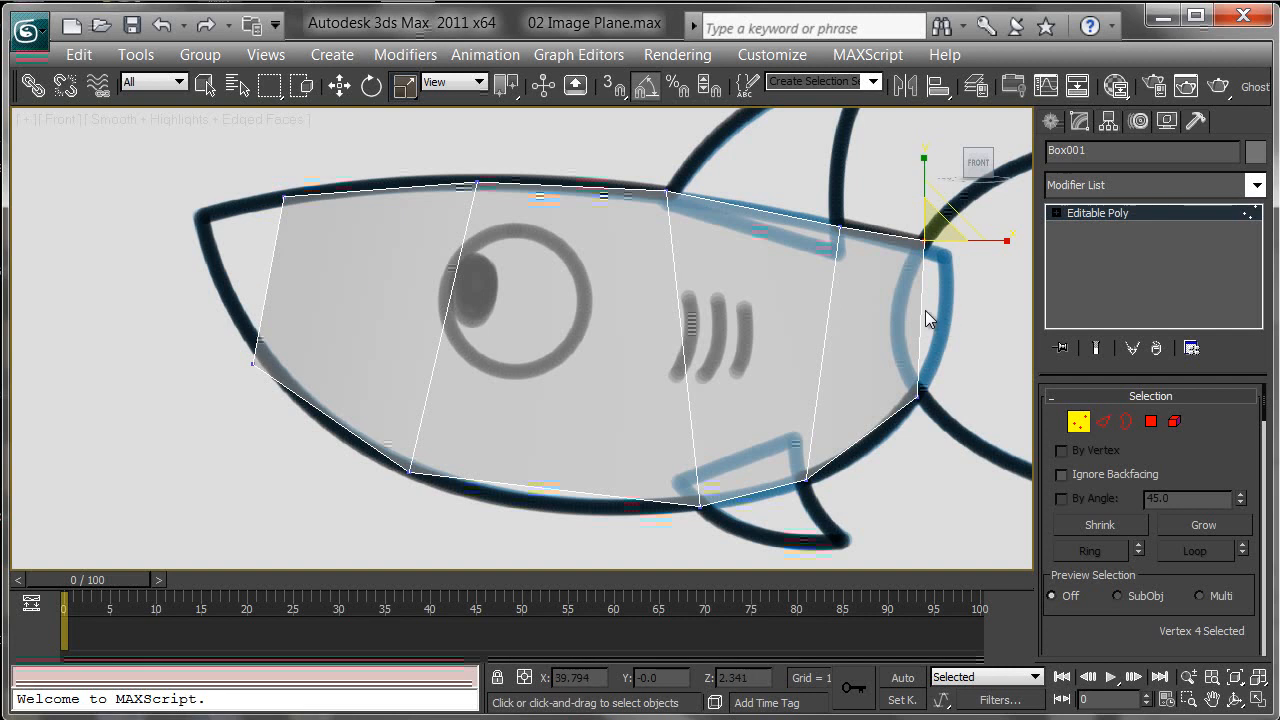
key("w")
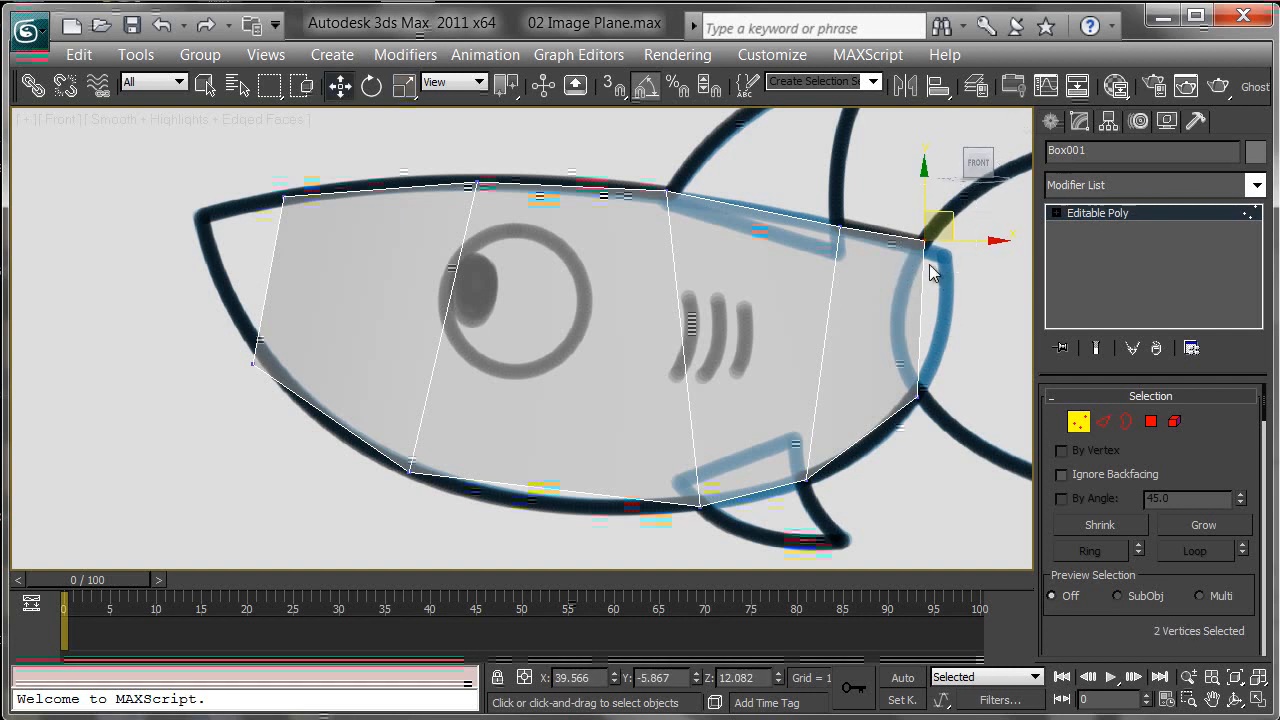
left_click_drag(953, 214, 916, 283)
right_click(917, 283)
middle_click_drag(987, 288, 824, 322)
left_click(951, 290)
left_click(887, 243)
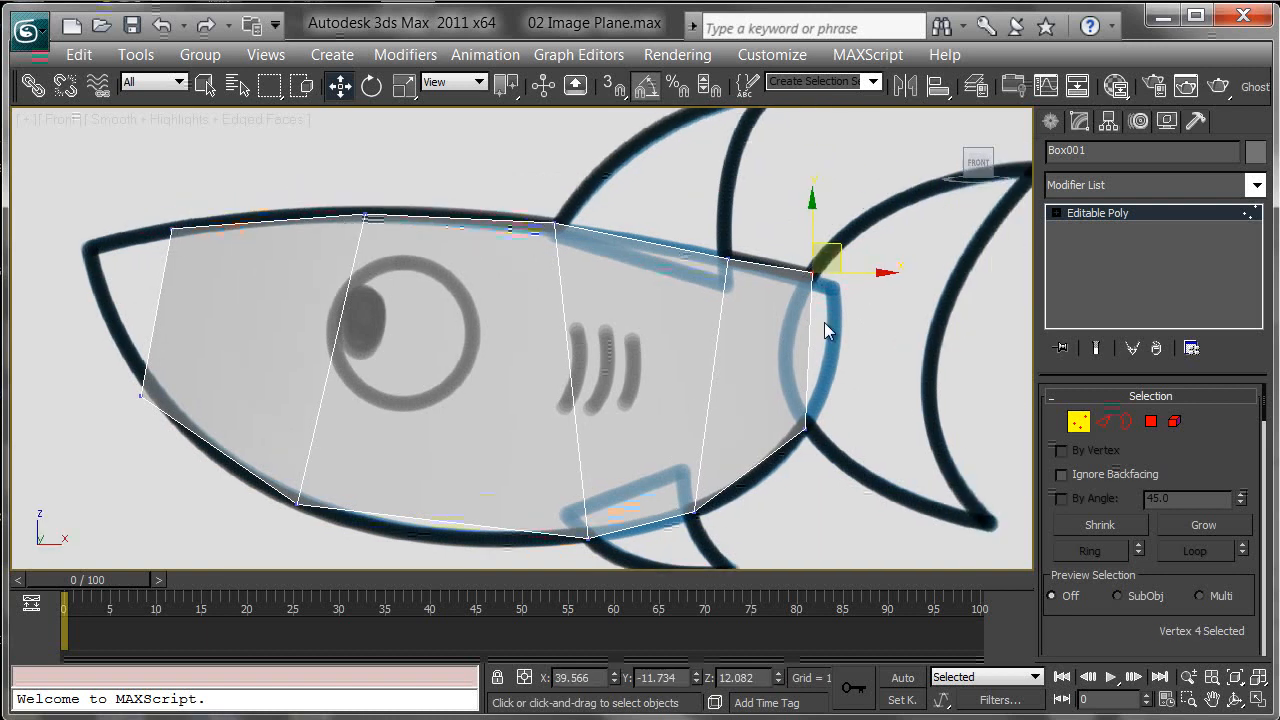
Step: Move the top and nose vertices so they follow the outline of the shark's back
right_click(839, 253)
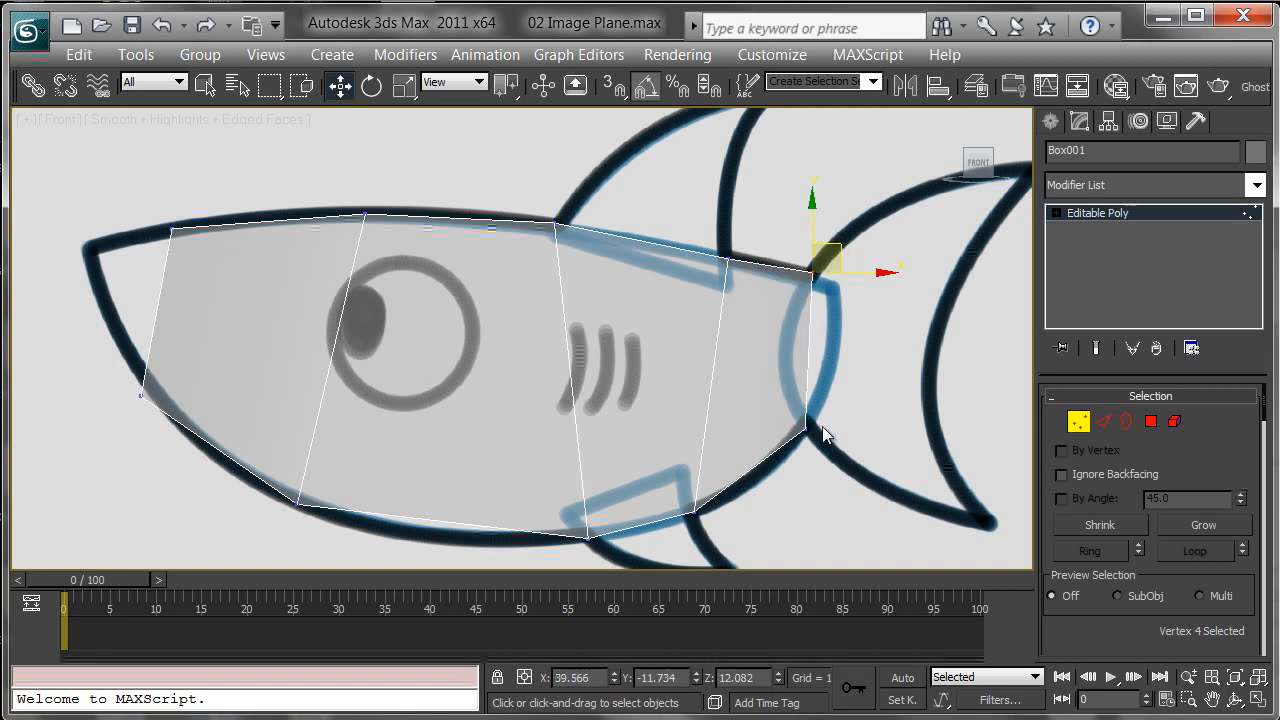
left_click(728, 260)
left_click_drag(732, 217, 552, 248)
left_click_drag(364, 215, 360, 254)
middle_click_drag(309, 264, 472, 241)
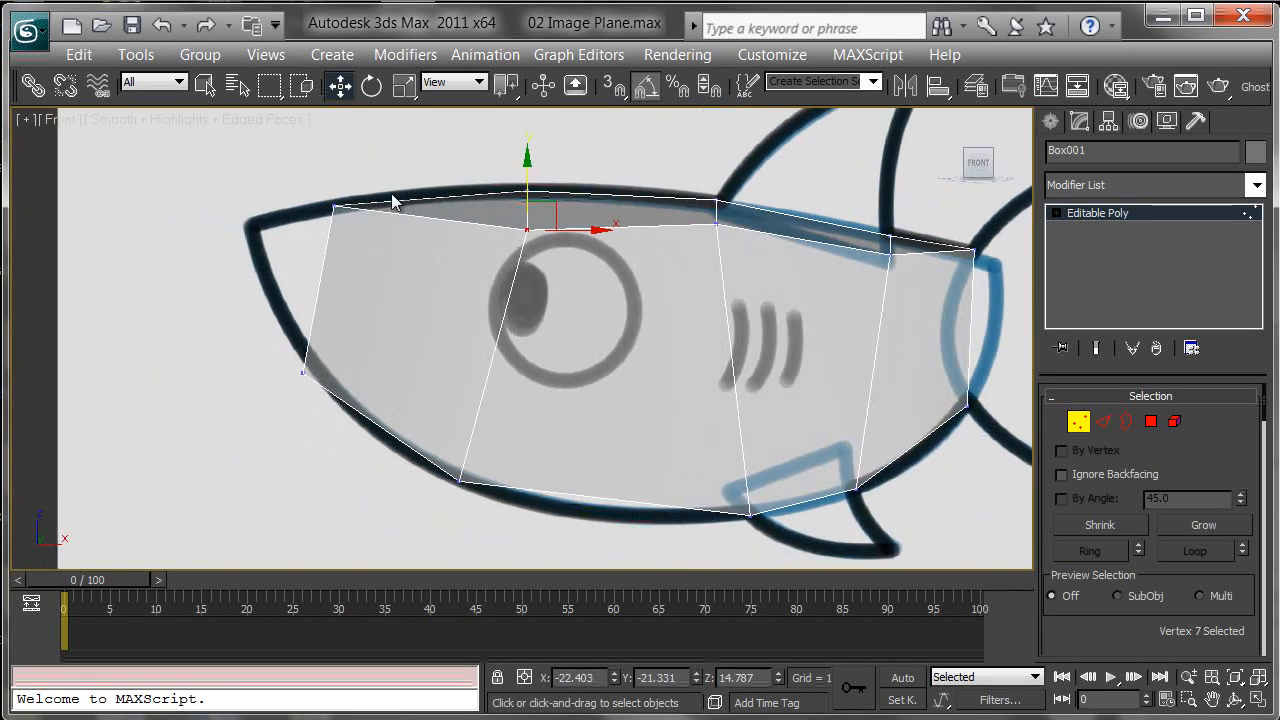
left_click_drag(336, 209, 333, 233)
left_click(304, 372)
left_click_drag(327, 346, 345, 227)
Step: Move the bottom vertices so they follow the shark's belly outline
middle_click_drag(535, 468, 483, 431)
left_click_drag(403, 447, 418, 425)
left_click_drag(692, 478, 671, 450)
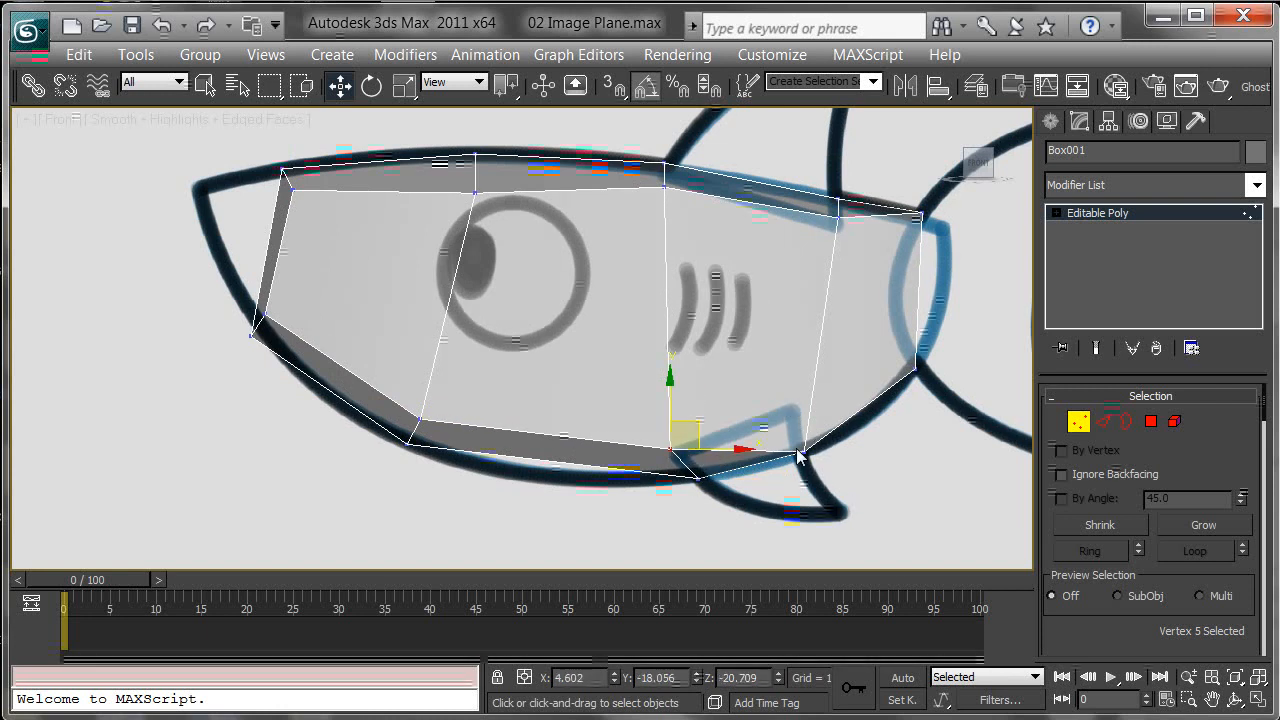
left_click_drag(802, 451, 790, 406)
middle_click_drag(787, 412, 772, 406)
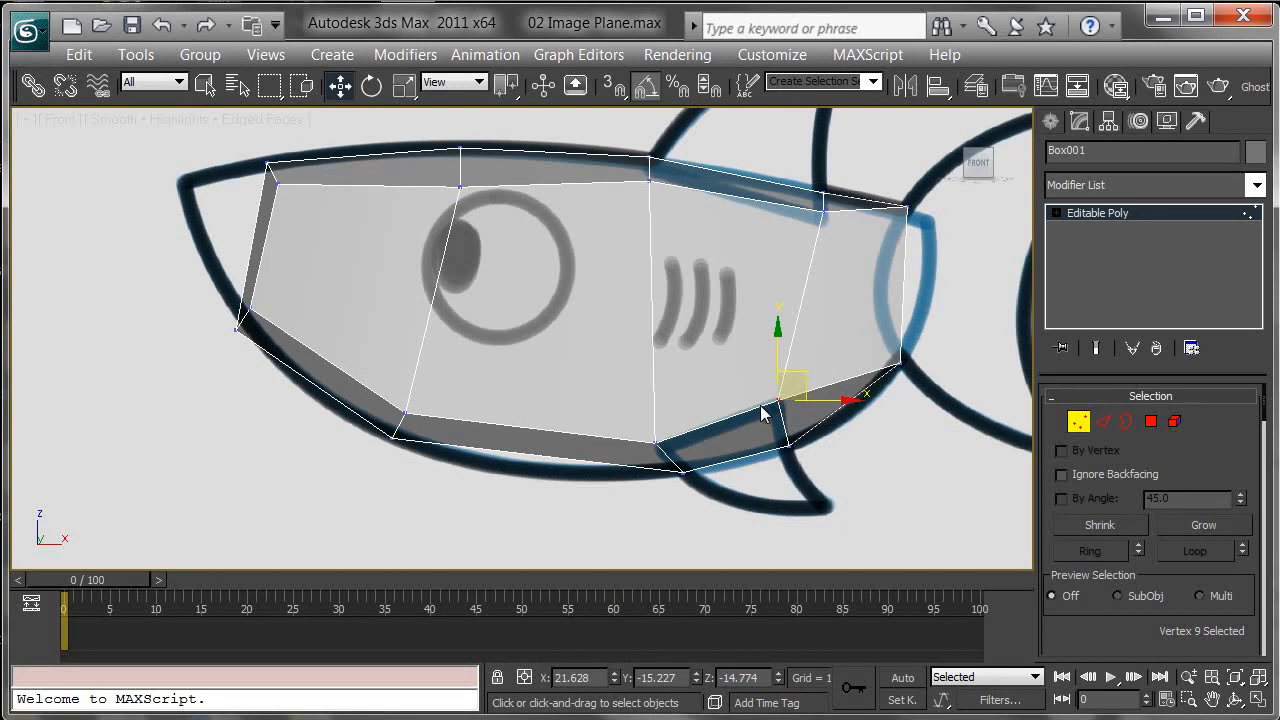
Step: Inspect the half body from several angles with see-through display toggled on and off
key("p")
middle_click_drag(538, 262, 654, 307, "alt")
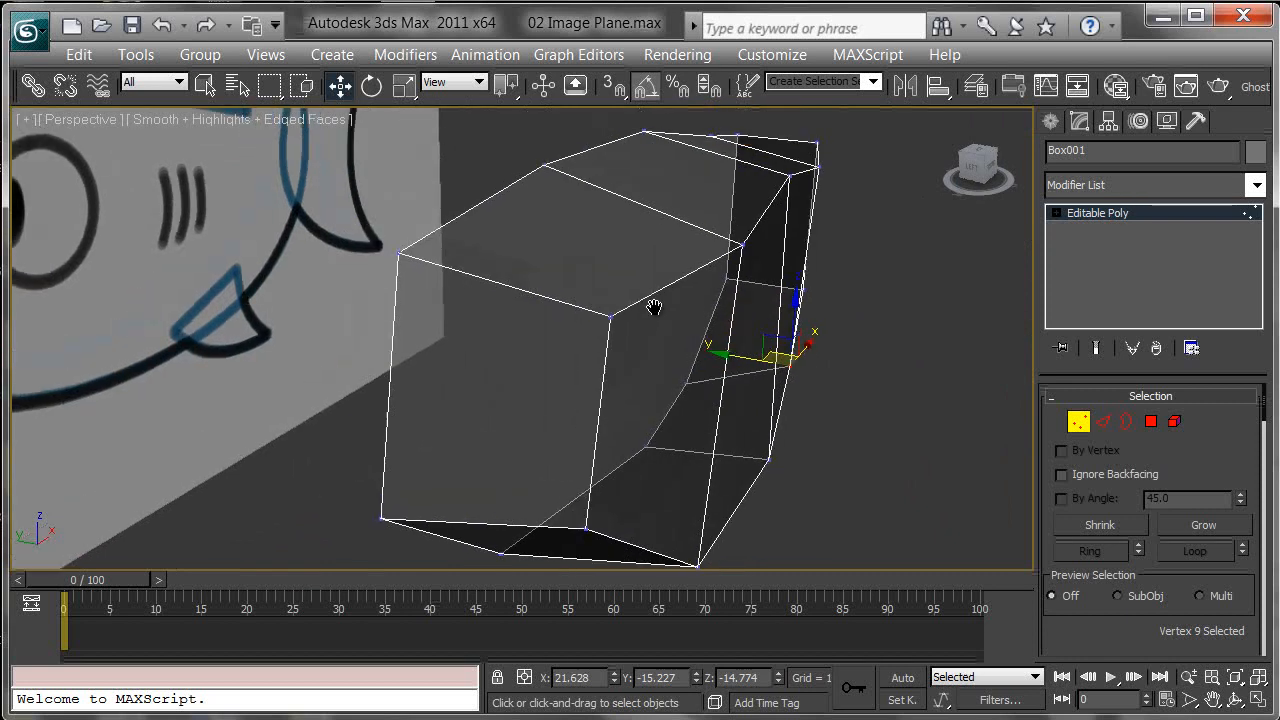
scroll(654, 307, "down", 3)
key("alt+x")
mouse_move(752, 418)
middle_mouse_down("alt")
mouse_move(785, 363)
mouse_move(716, 421)
mouse_move(576, 435)
mouse_move(428, 422)
mouse_move(638, 418)
mouse_move(756, 510)
mouse_move(733, 430)
mouse_move(643, 386)
mouse_move(711, 414)
mouse_move(671, 363)
mouse_move(704, 317)
mouse_move(677, 377)
middle_mouse_up("alt")
key("f")
scroll(703, 317, "up", 3)
key("alt+x")
scroll(641, 396, "up", 2)
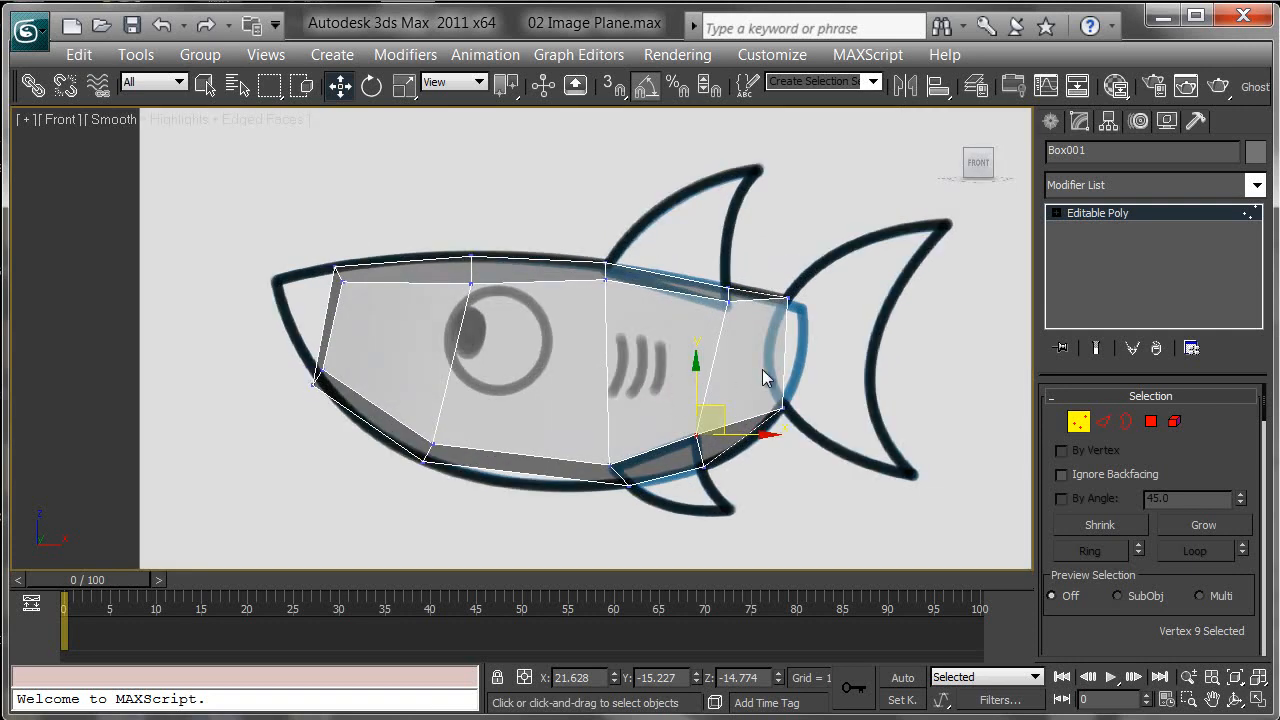
Step: Select the vertical edges along the side and connect them to add a horizontal edge loop
left_click(1104, 421)
left_click_drag(834, 337, 483, 344)
left_click_drag(268, 336, 263, 334)
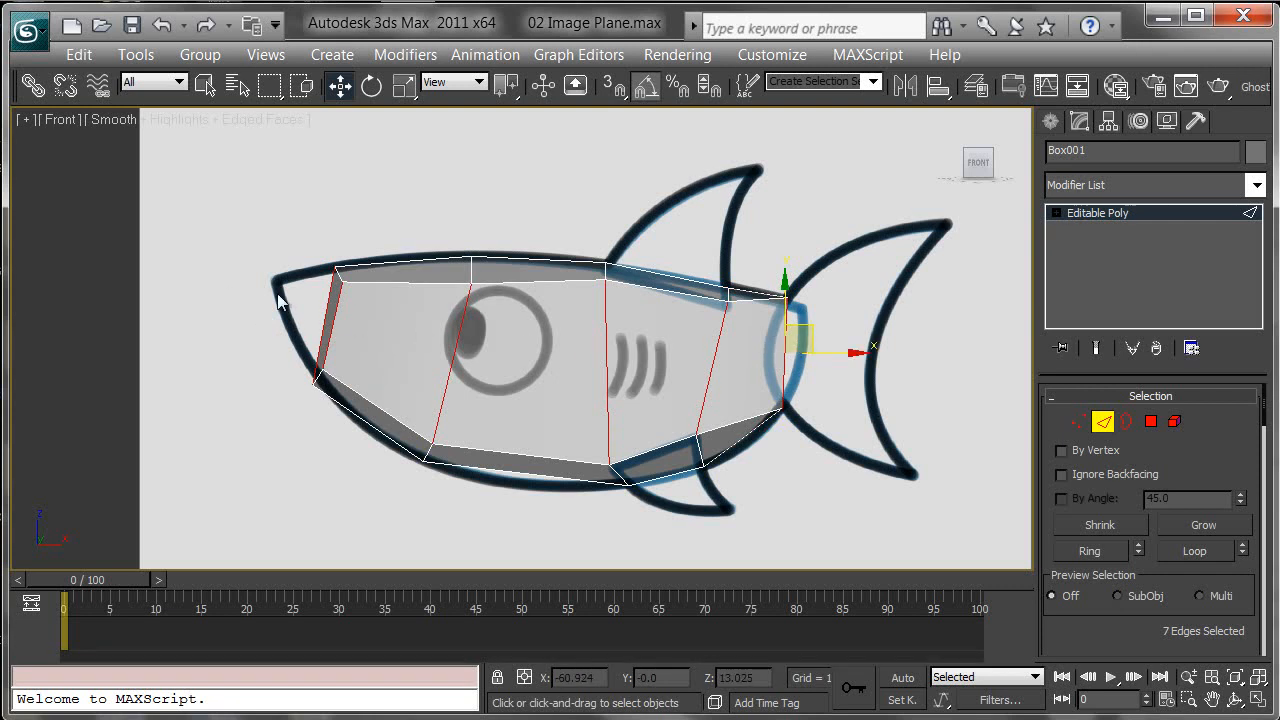
right_click(684, 274)
left_click(659, 362)
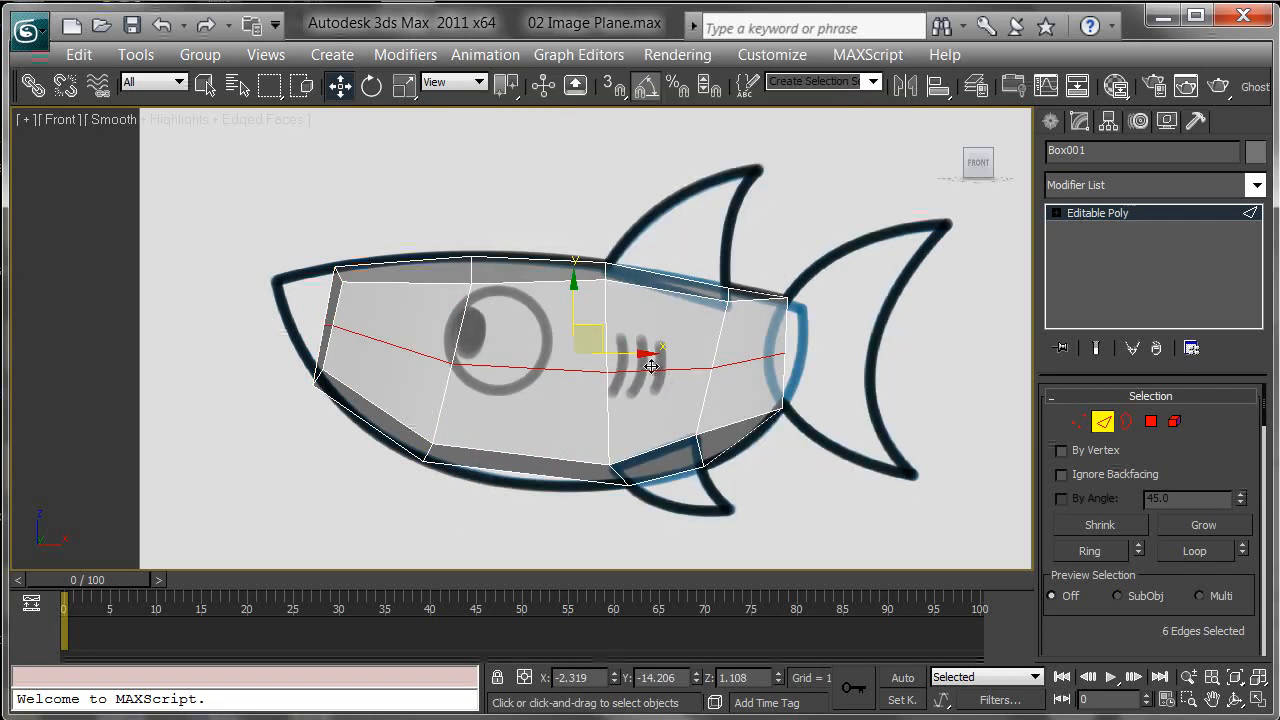
Step: Move the new loop's vertices to shape the side profile around the eye and nose
scroll(615, 355, "up", 6)
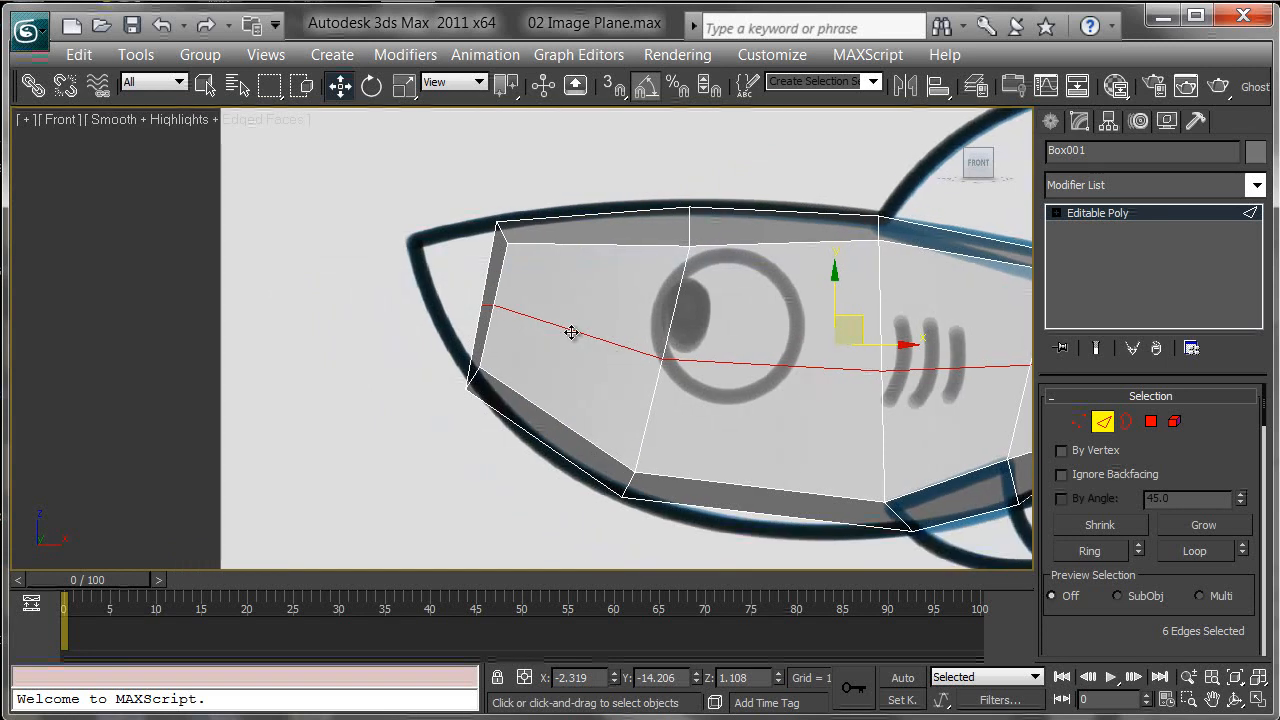
middle_click_drag(571, 332, 562, 331)
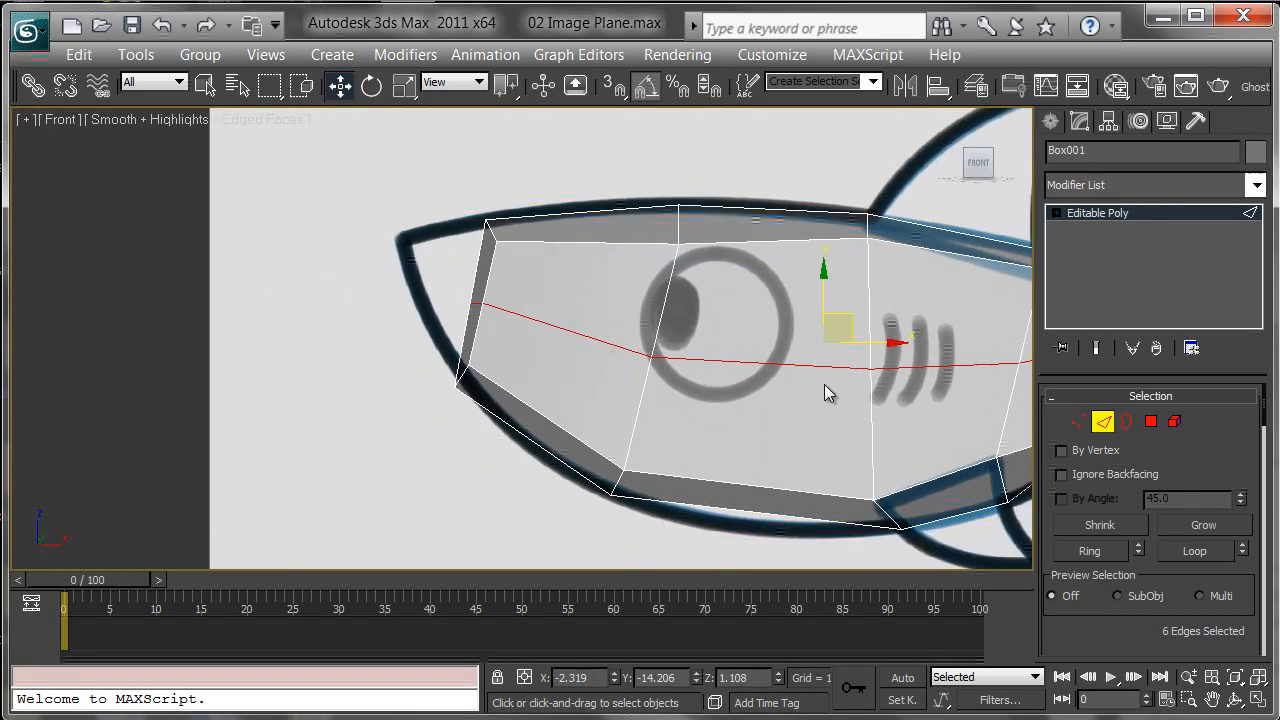
left_click(1079, 422)
left_click_drag(533, 325, 533, 325)
left_click_drag(504, 276, 443, 266)
left_click(495, 309)
middle_click_drag(666, 380, 508, 315)
left_click_drag(489, 290, 483, 248)
middle_click_drag(712, 297, 520, 290)
middle_click_drag(660, 288, 589, 293)
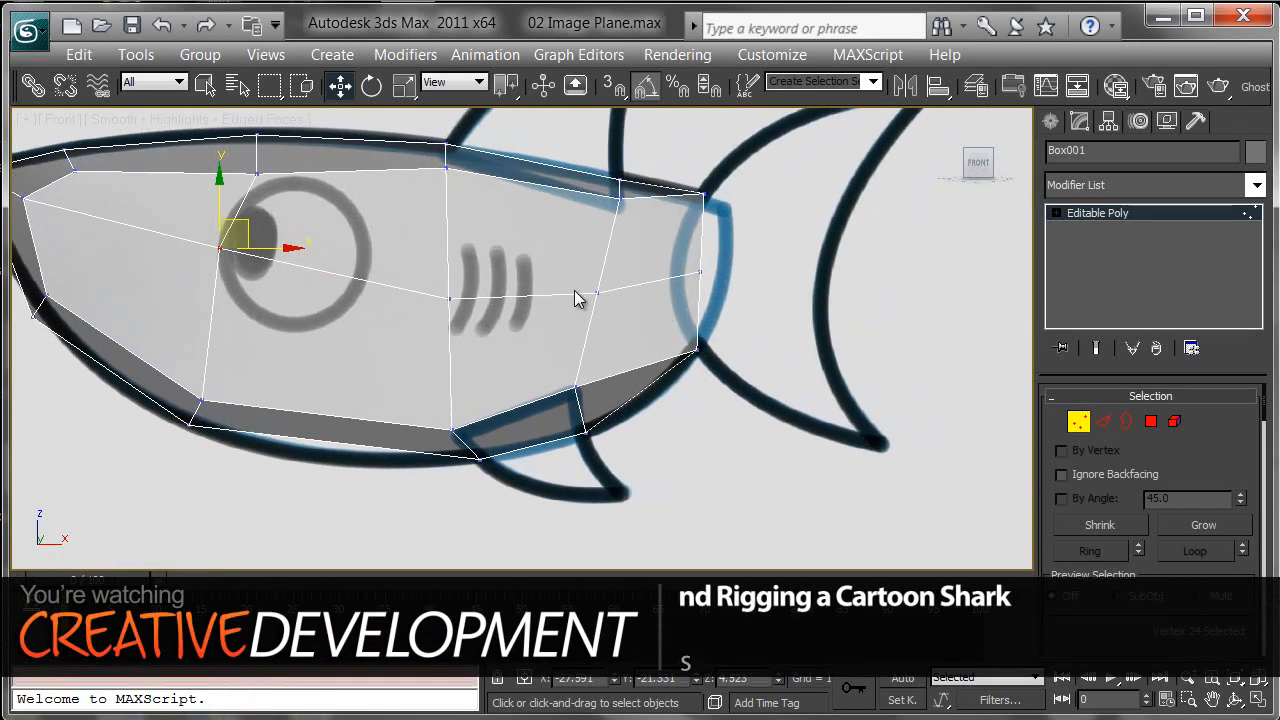
Step: In perspective, select the middle-loop vertices and pull them outward to round the body's side
middle_click_drag(705, 284, 770, 352)
key("p")
middle_click_drag(770, 352, 780, 293)
scroll(780, 293, "down", 4)
key("alt+x")
middle_click_drag(765, 347, 713, 345, "alt")
left_click(636, 348)
left_click_drag(598, 350, 610, 351)
middle_click_drag(616, 350, 700, 333, "alt")
left_click_drag(573, 308, 602, 316)
middle_click_drag(602, 316, 619, 402, "alt")
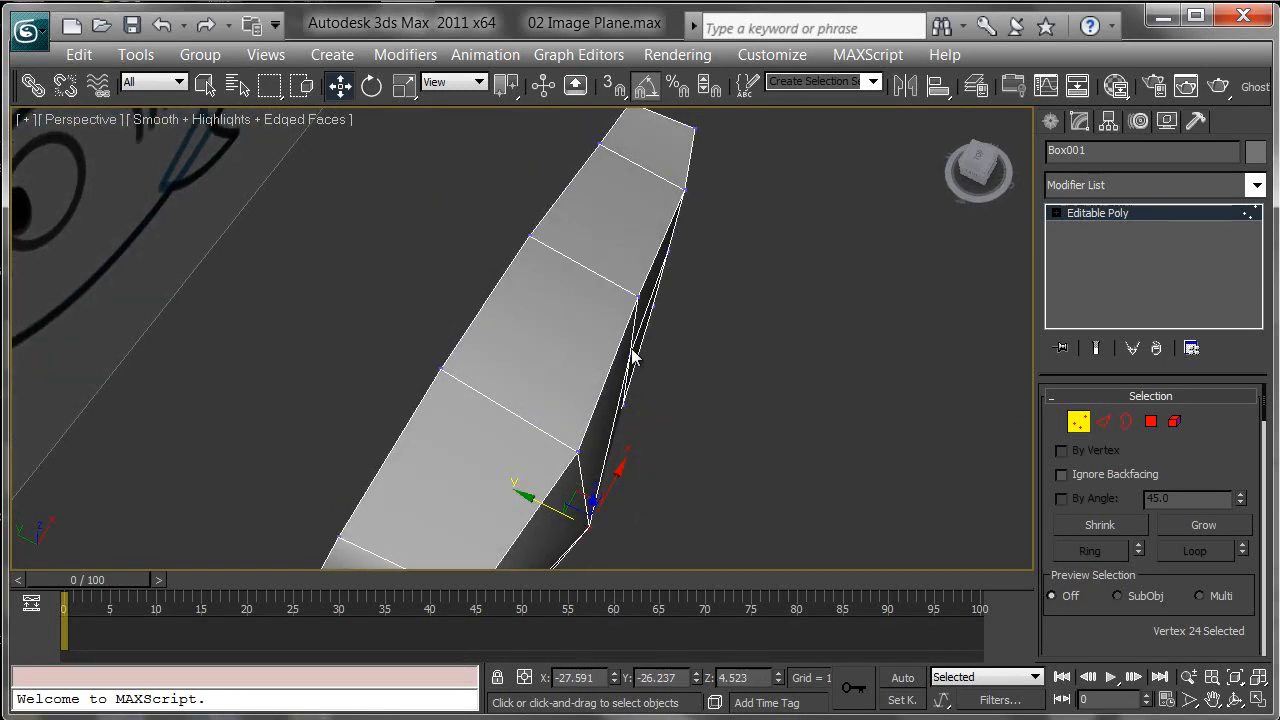
Step: Move individual vertices to refine the rounded curvature of the body's side
left_click_drag(631, 357, 651, 362)
middle_click_drag(712, 398, 508, 413, "alt")
left_click(498, 436)
left_click_drag(498, 436, 389, 366)
middle_click_drag(389, 368, 366, 263, "alt")
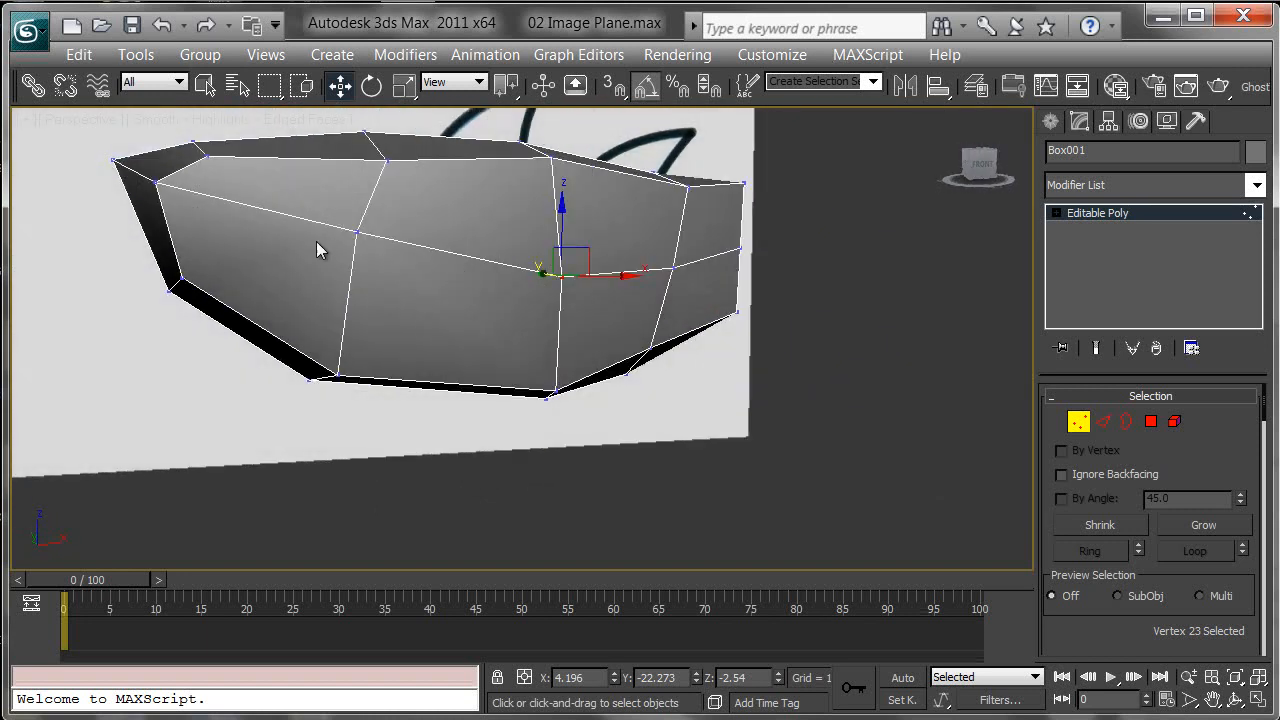
left_click(153, 184)
left_click_drag(178, 162, 187, 181)
middle_click_drag(188, 188, 345, 257, "alt")
left_click_drag(328, 250, 332, 288)
middle_click_drag(563, 343, 697, 329, "alt")
left_click(508, 241)
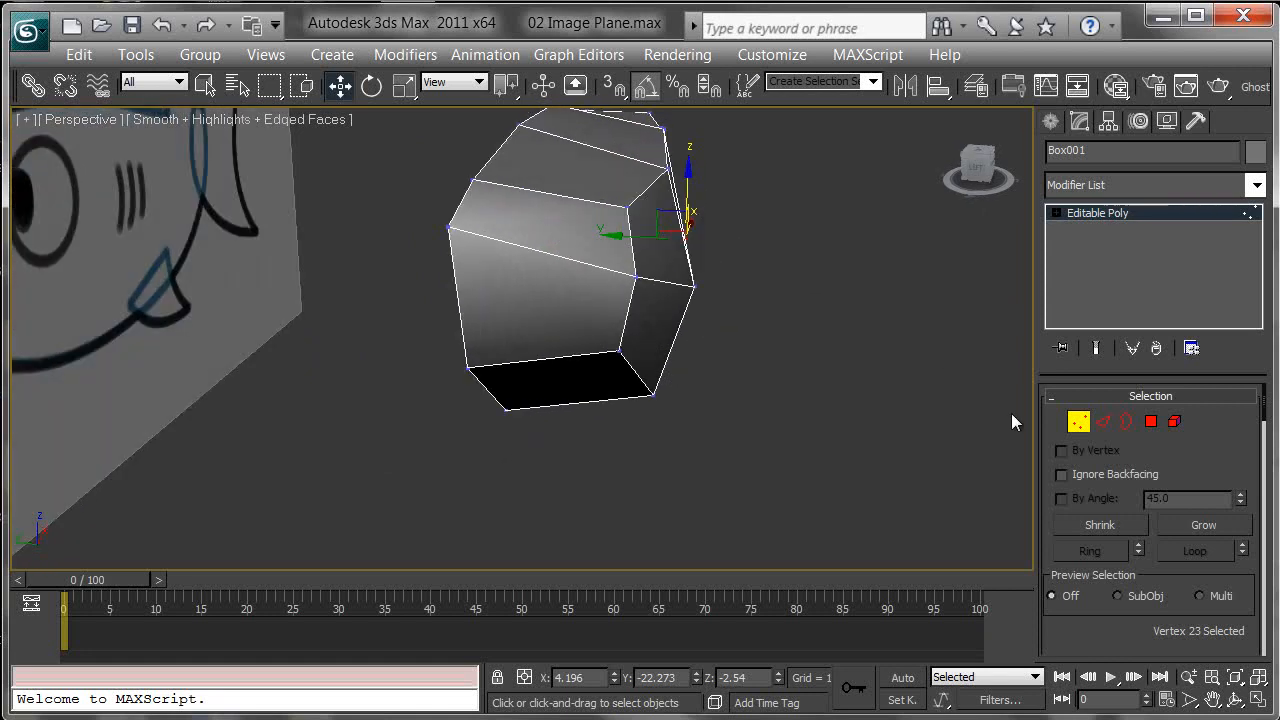
Step: Leave vertex editing and add a Symmetry modifier to the body
left_click(1080, 423)
middle_click_drag(790, 380, 714, 377, "alt")
mouse_move(535, 277)
middle_mouse_down()
mouse_move(756, 462)
mouse_move(971, 371)
middle_mouse_up()
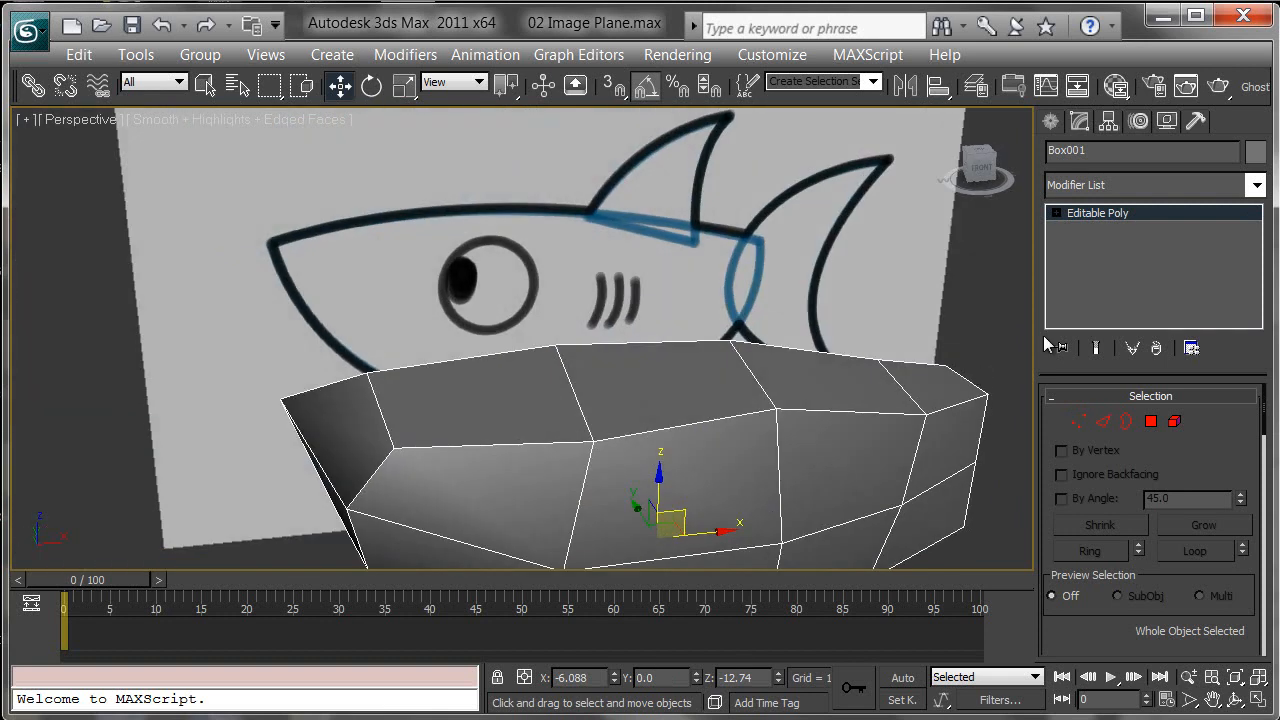
left_click(962, 331)
left_click(892, 392)
middle_click_drag(854, 403, 938, 262, "alt")
left_click(1255, 186)
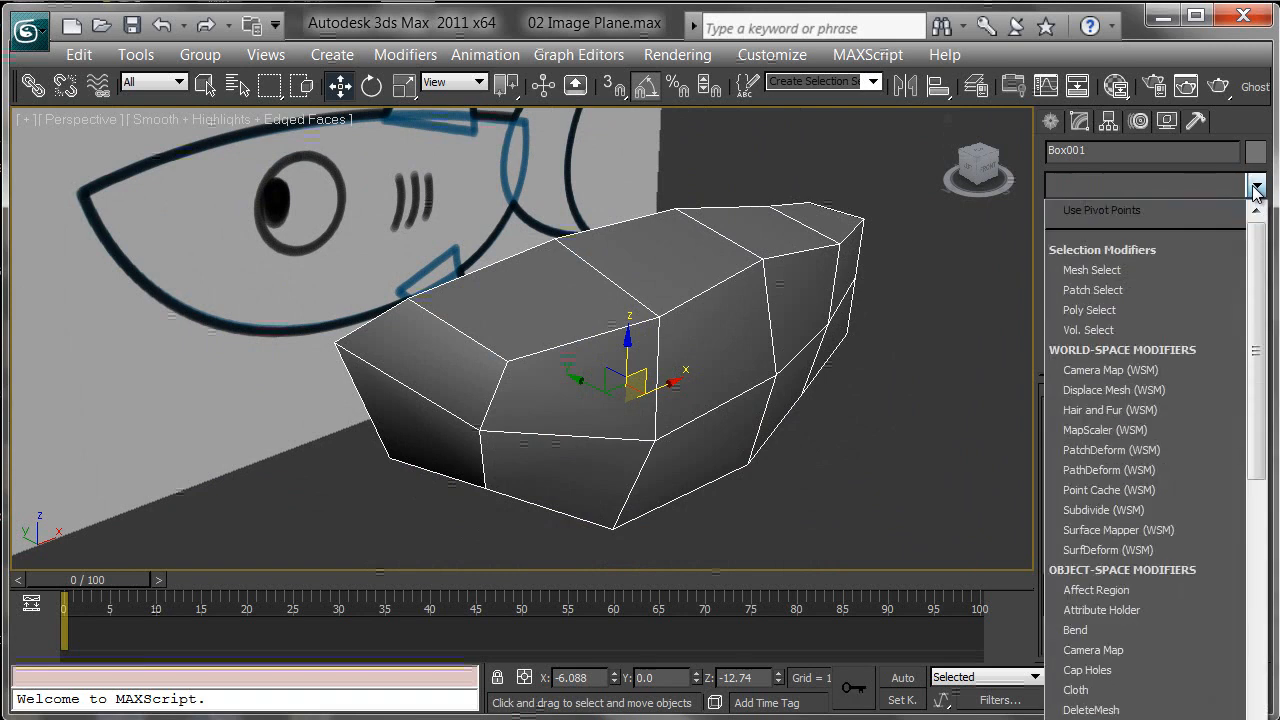
left_click_drag(1255, 248, 1264, 704)
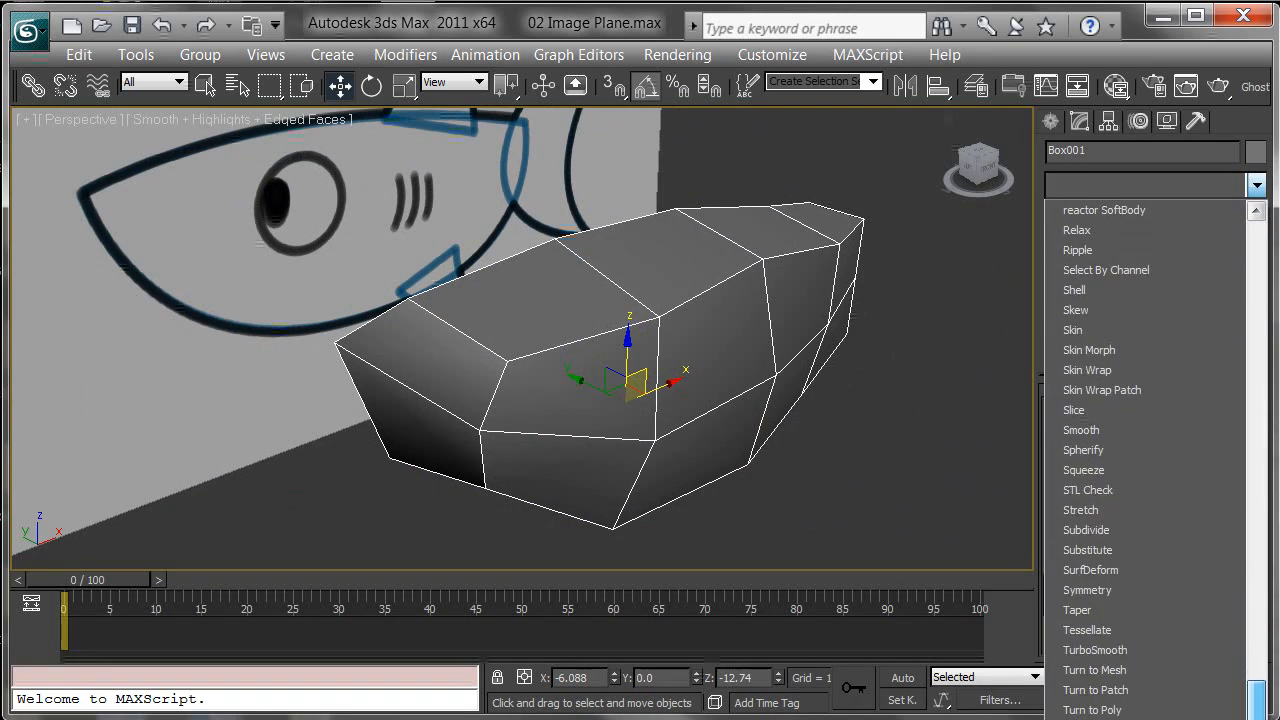
left_click(1112, 590)
Step: Set the Symmetry modifier's mirror axis to Y
middle_click_drag(921, 498, 947, 418, "alt")
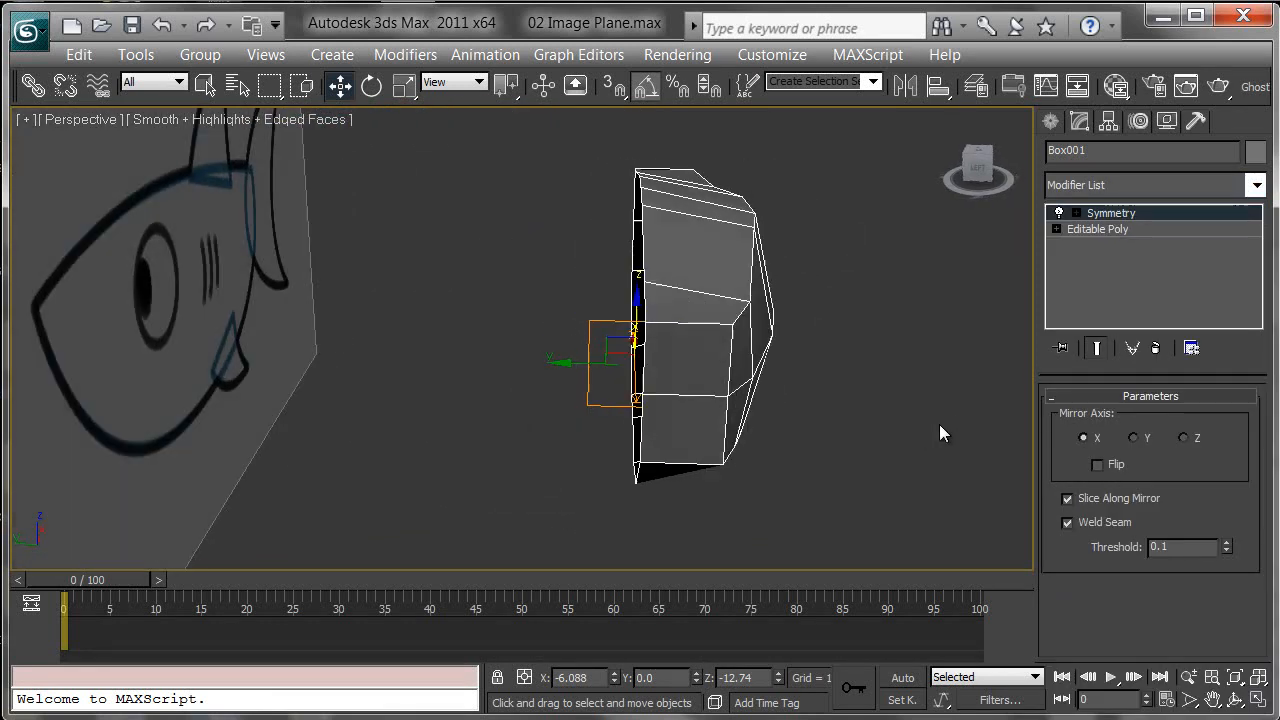
middle_click_drag(698, 343, 745, 356, "alt")
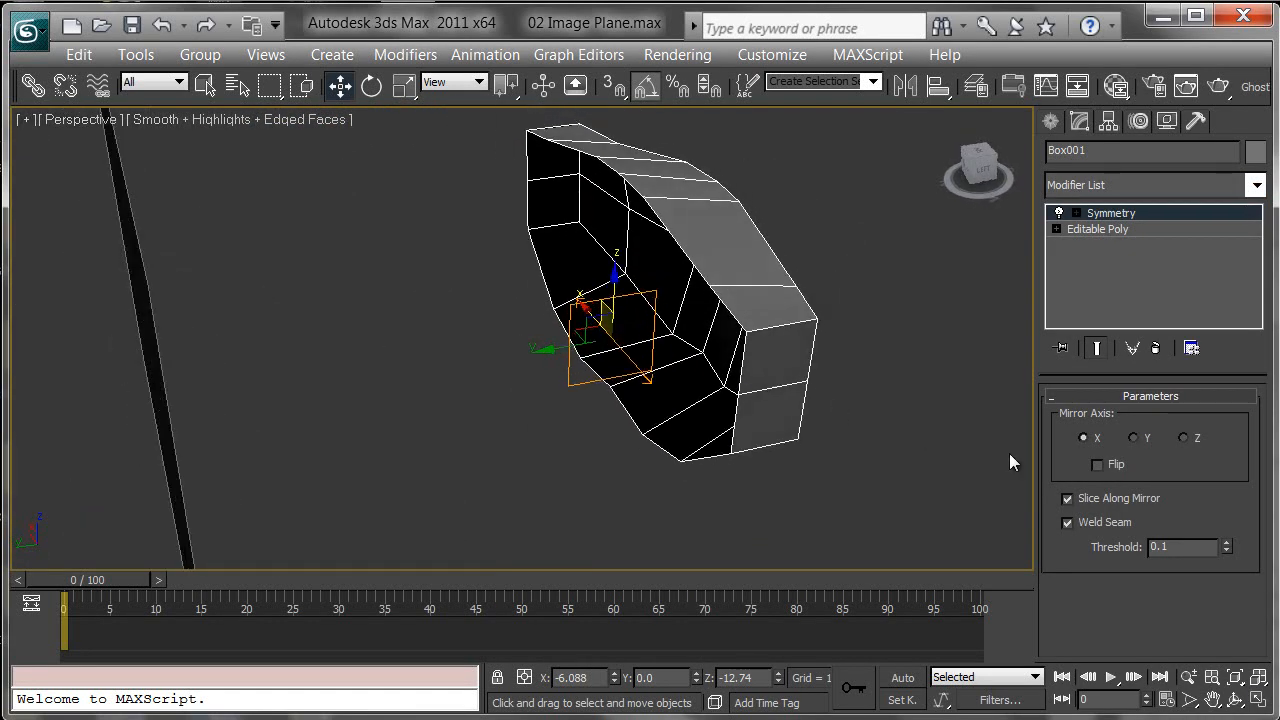
left_click(1135, 439)
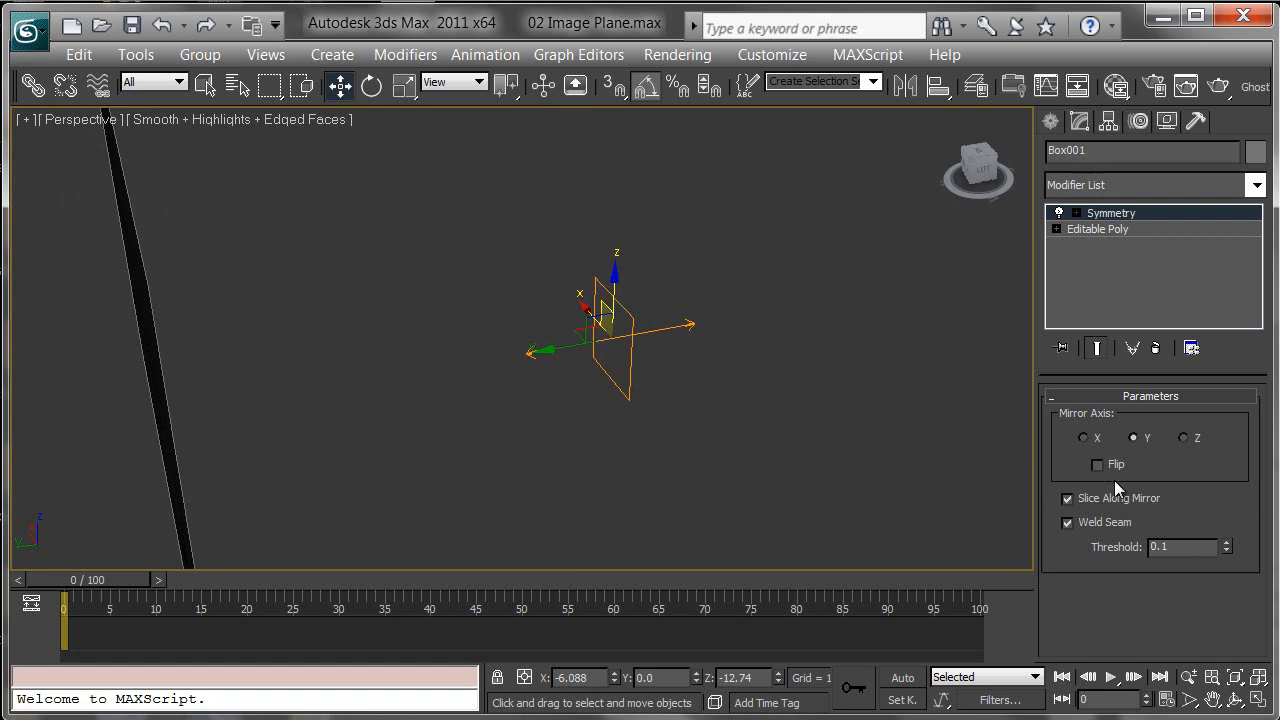
Step: Turn on Flip for the Symmetry modifier so the mirrored half appears
left_click(1098, 465)
middle_click_drag(809, 390, 654, 341, "alt")
middle_click_drag(620, 344, 636, 381, "alt")
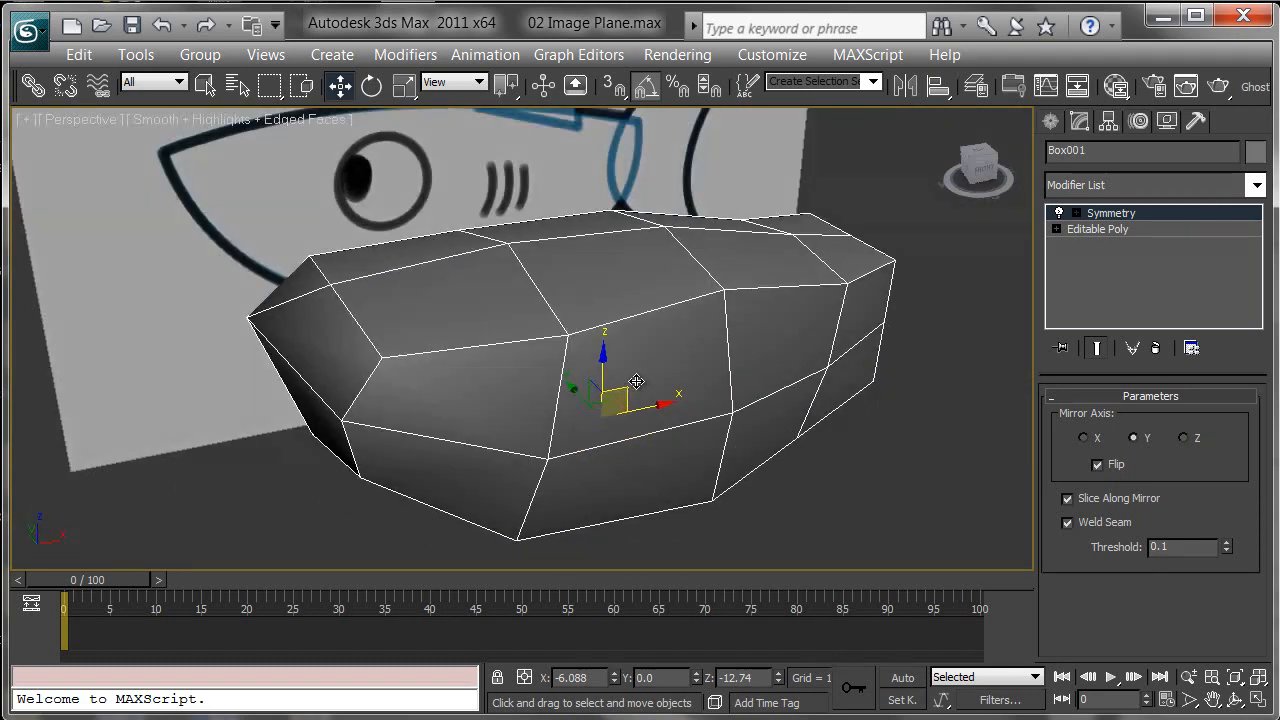
Step: Collapse the whole modifier stack into a single Editable Poly
right_click(1098, 266)
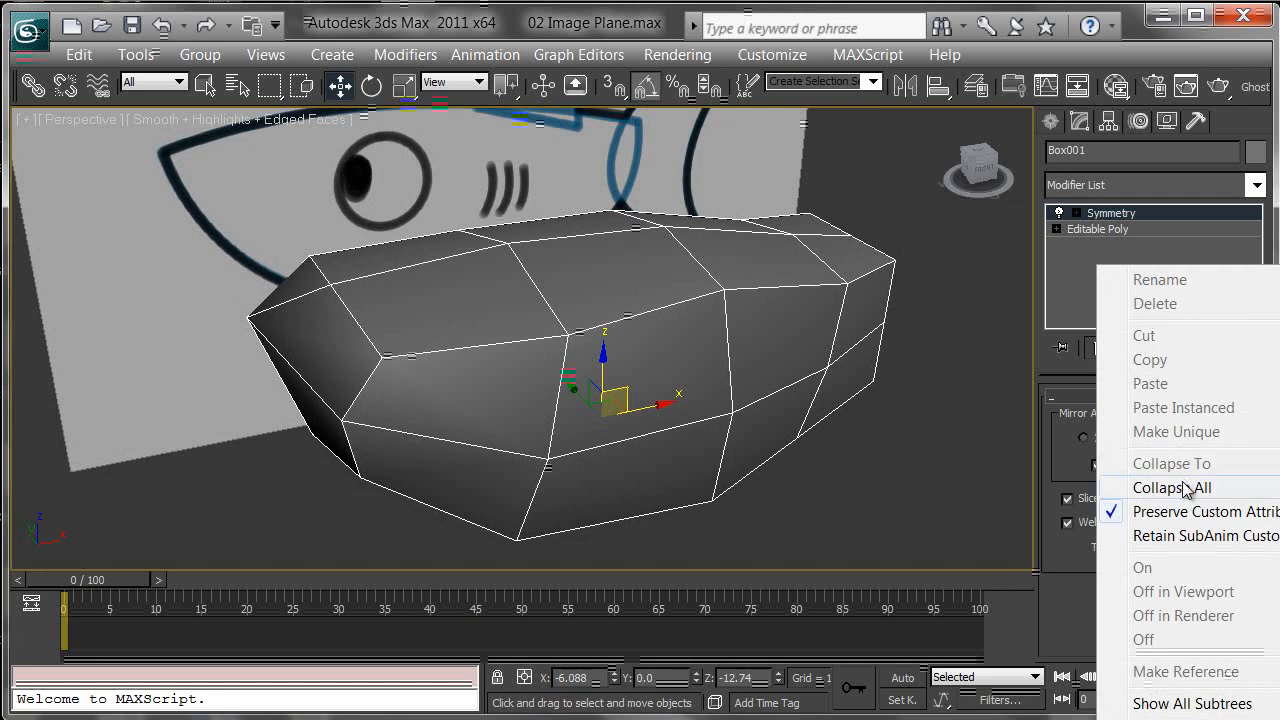
left_click(1072, 278)
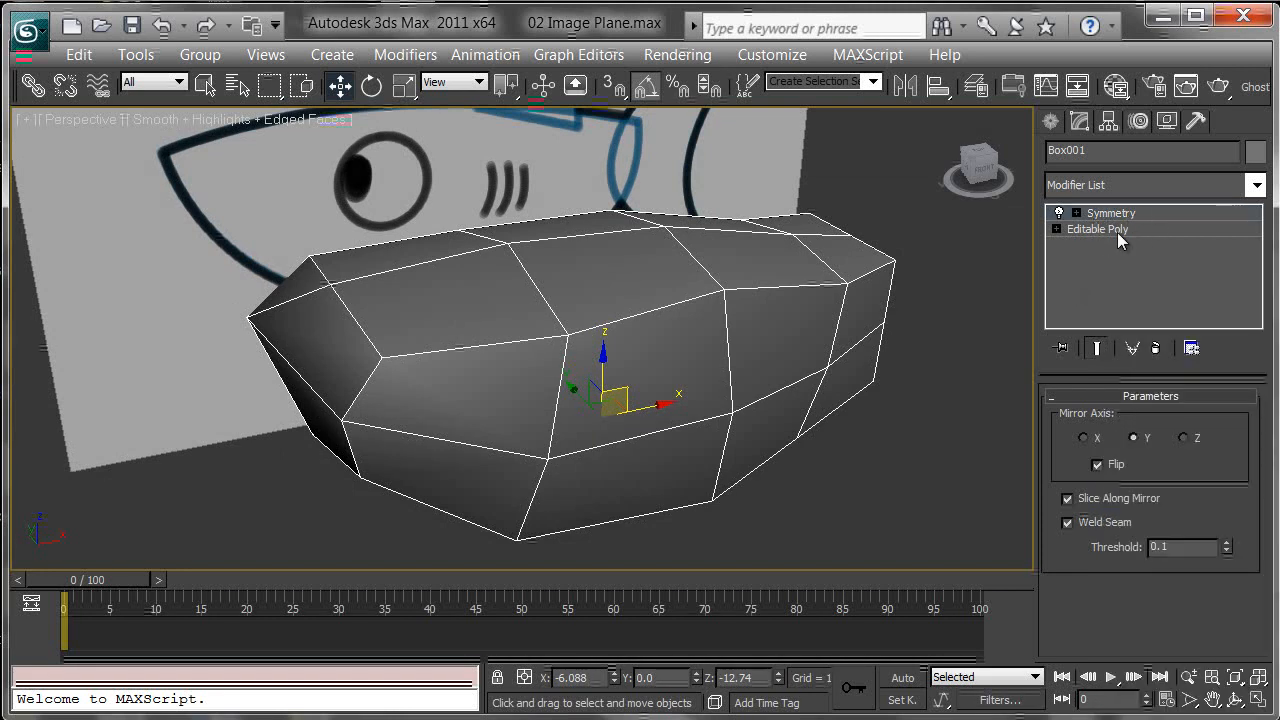
right_click(1071, 254)
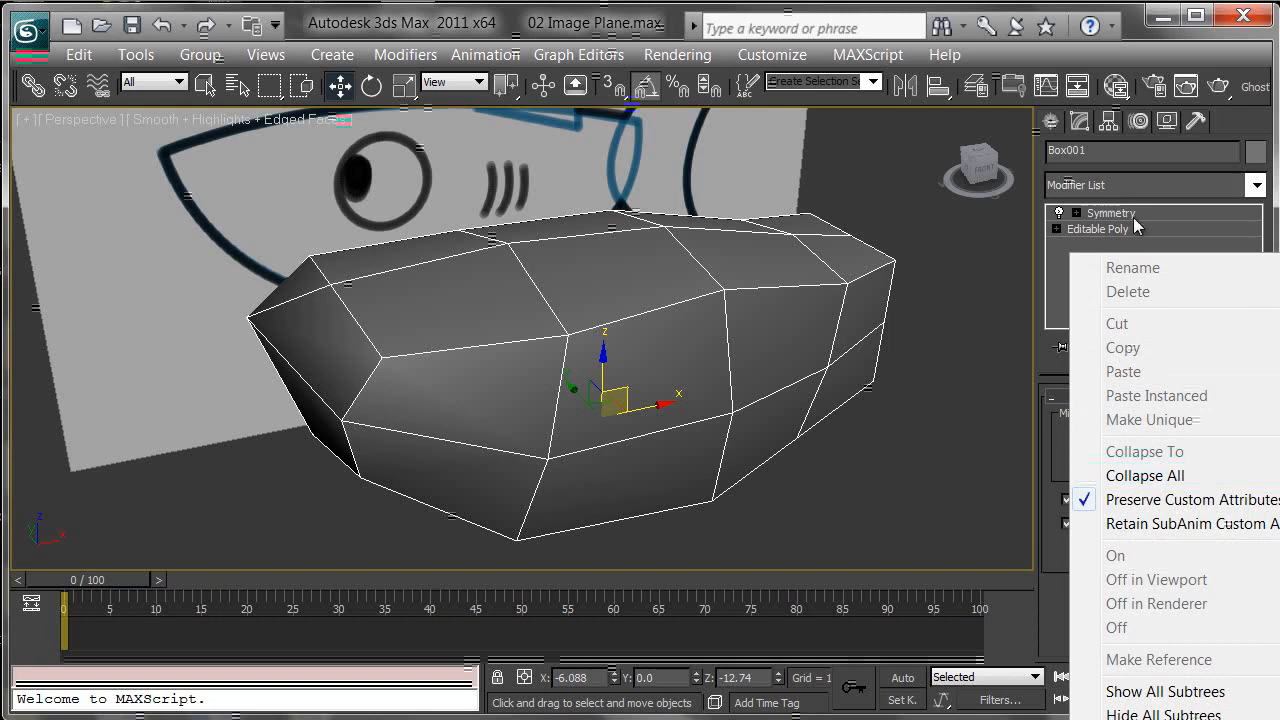
left_click(1145, 476)
Step: Select the top centre edge at the tail end of the body and chamfer it into two edges
middle_click_drag(772, 410, 836, 491, "alt")
left_click(1078, 421)
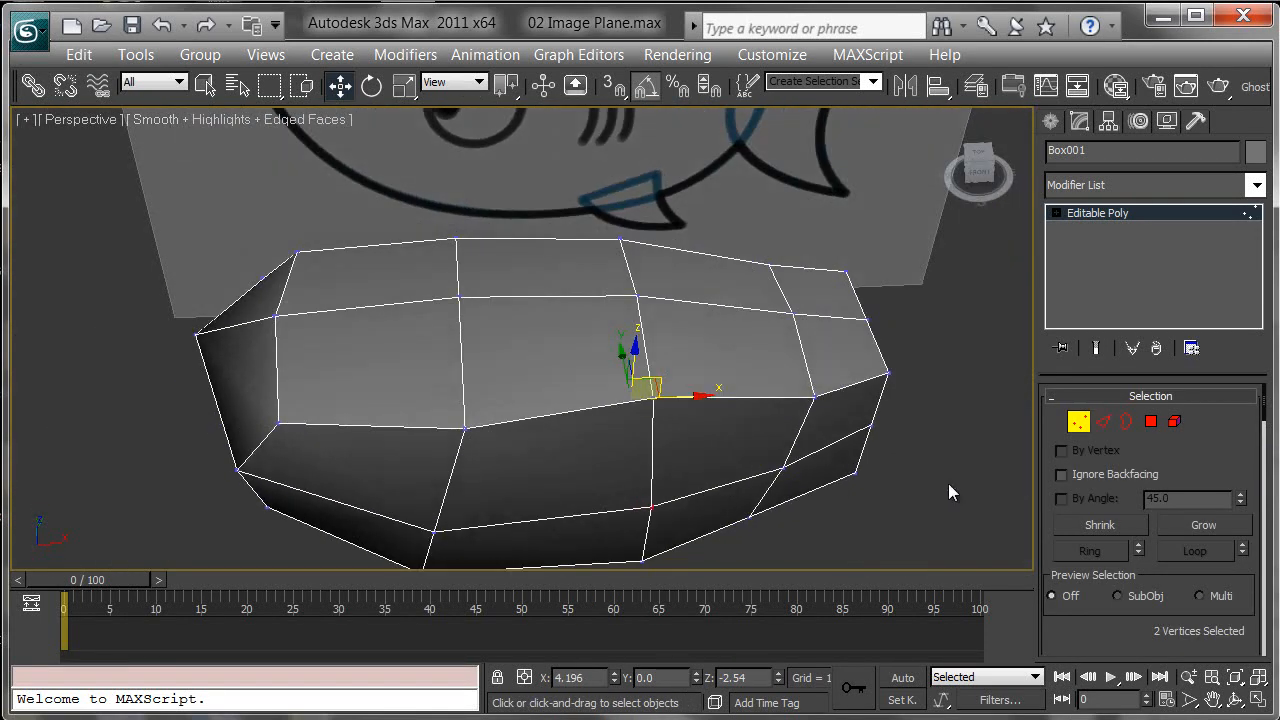
middle_click_drag(813, 362, 768, 293, "alt")
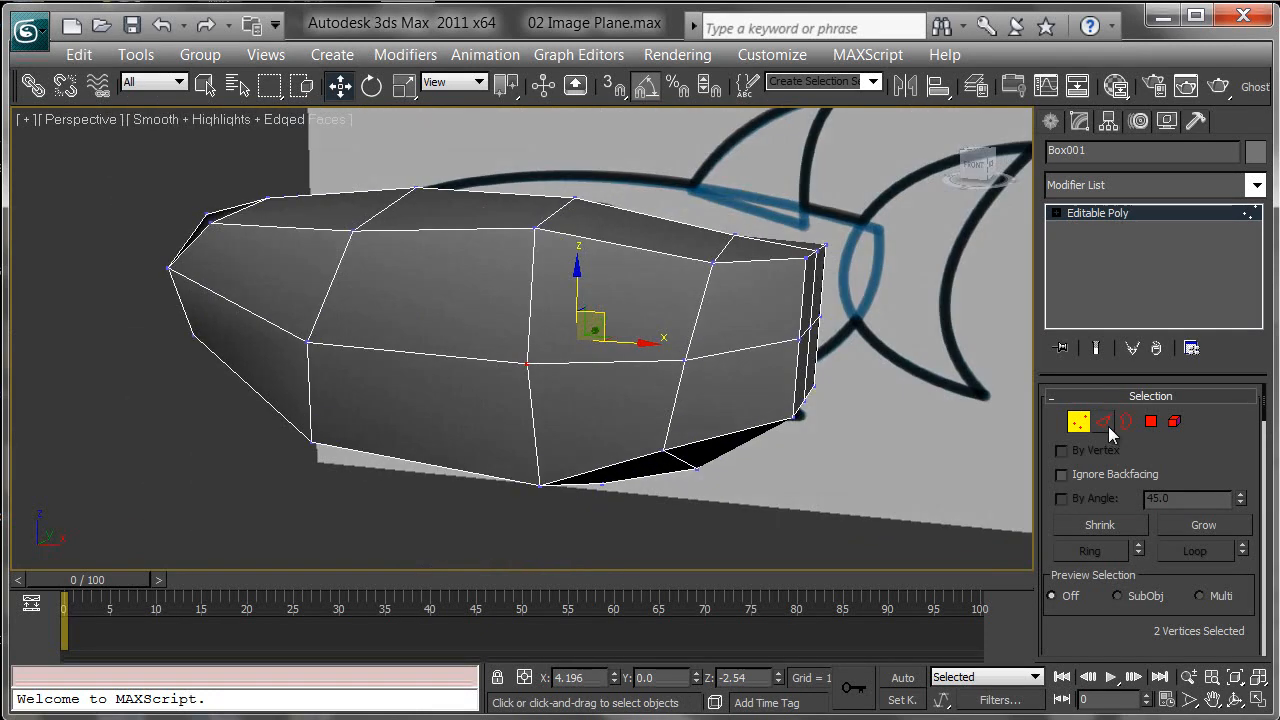
middle_click_drag(929, 328, 792, 272, "alt")
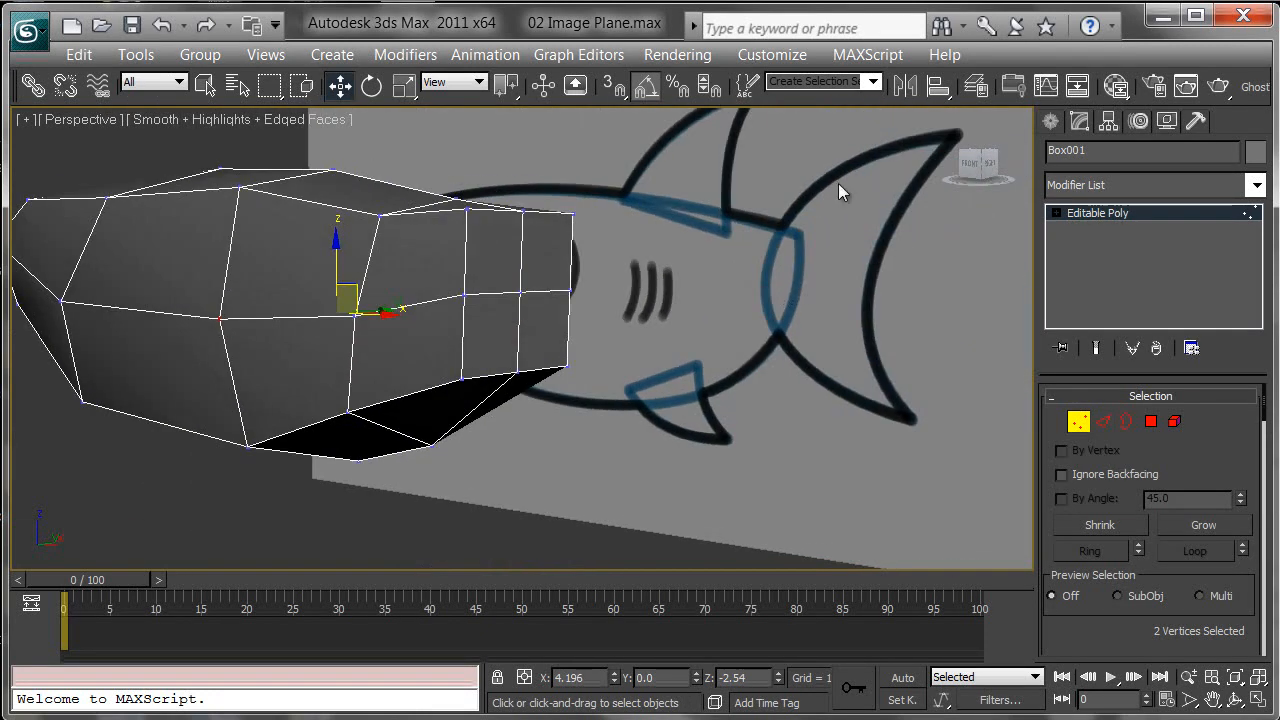
middle_click_drag(926, 211, 539, 133, "alt")
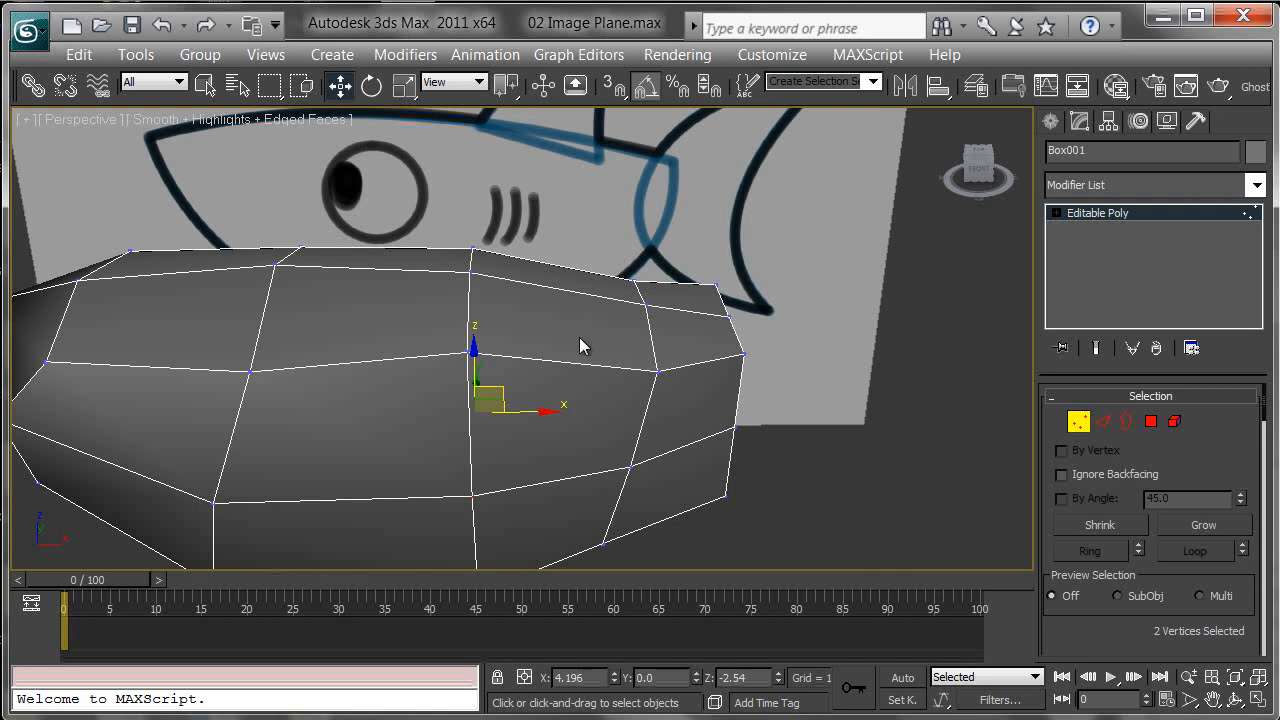
middle_click_drag(590, 358, 690, 343, "alt")
left_click(1107, 425)
middle_click_drag(690, 186, 660, 218, "alt")
left_click(540, 321)
middle_click_drag(730, 395, 706, 371, "alt")
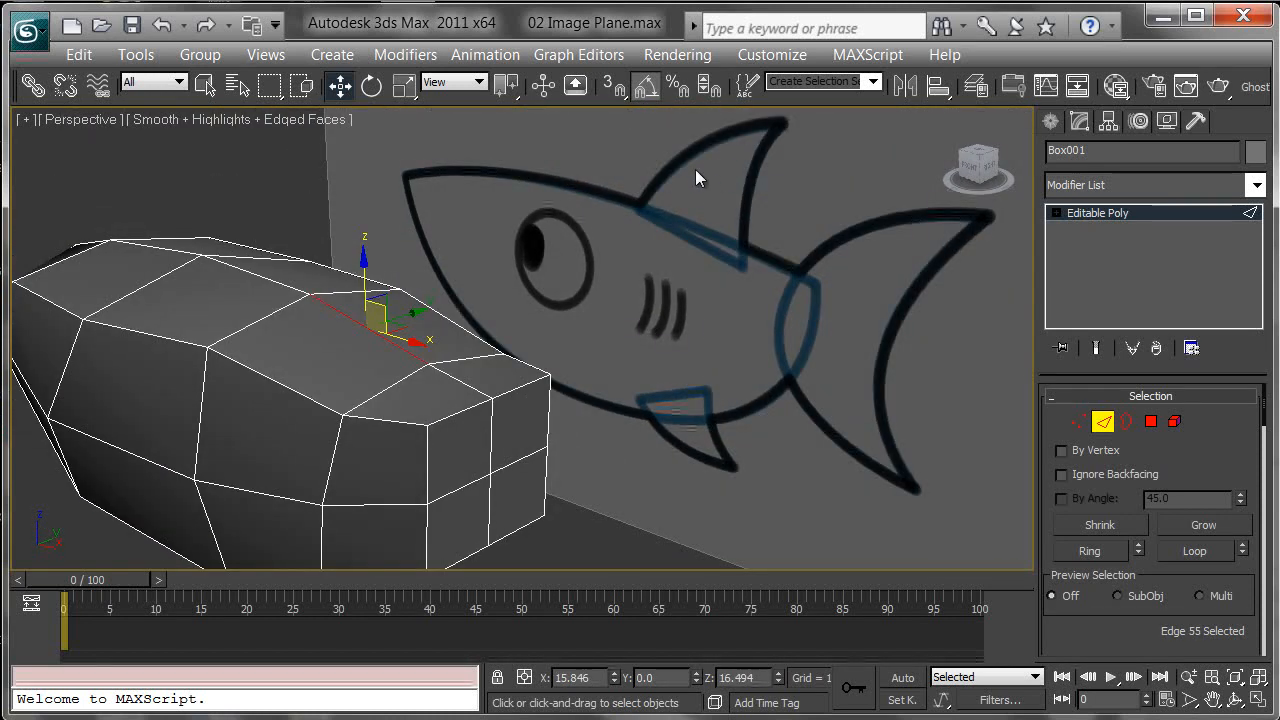
middle_click_drag(610, 253, 711, 237, "alt")
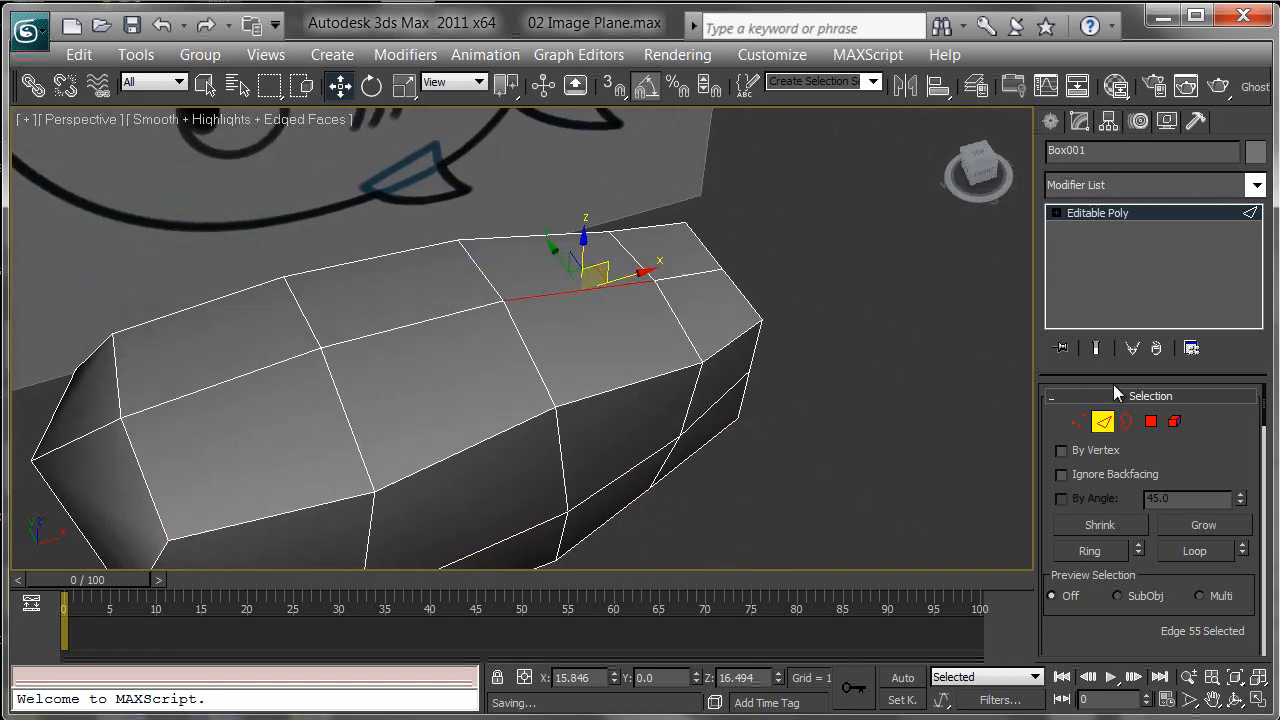
right_click(565, 289)
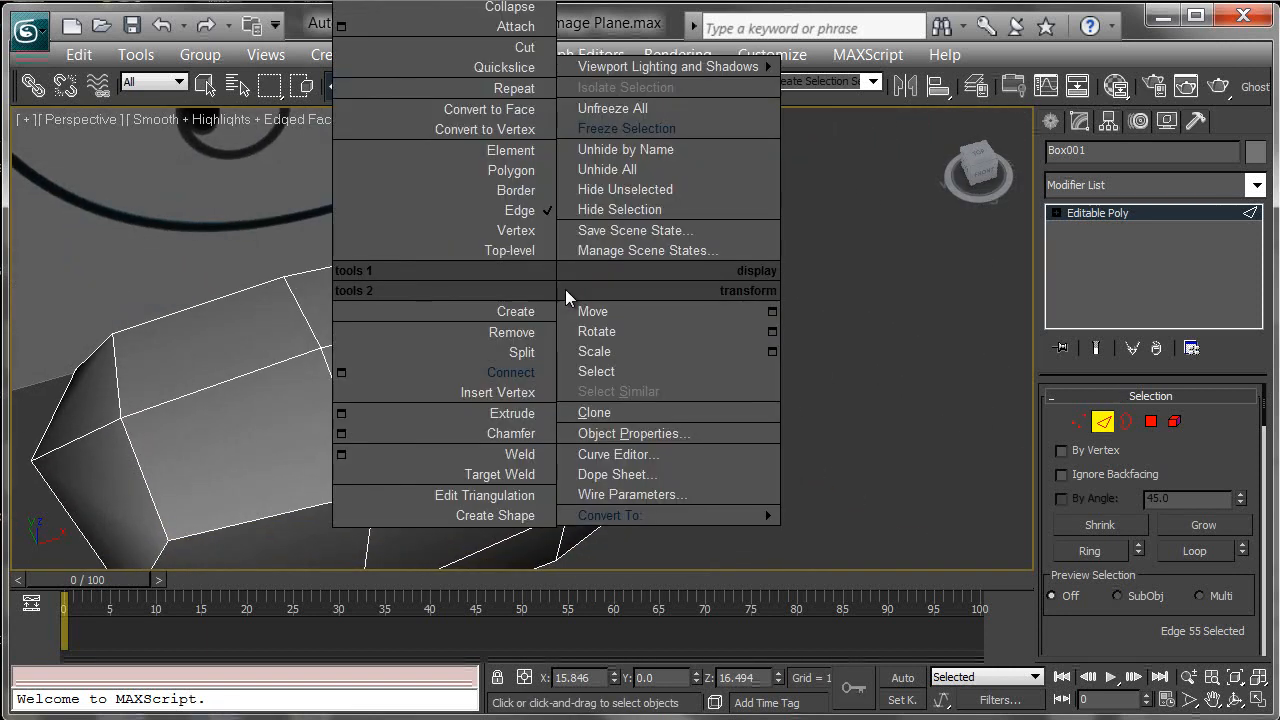
left_click(519, 433)
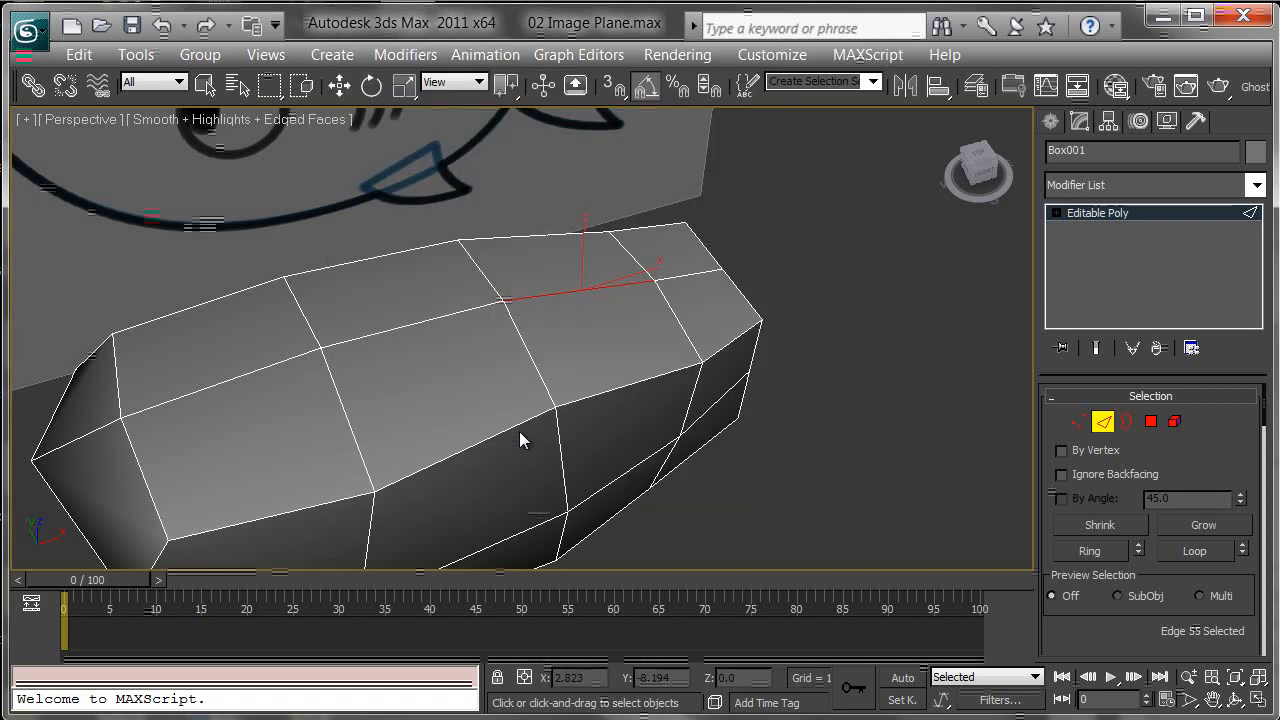
left_click_drag(583, 283, 580, 269)
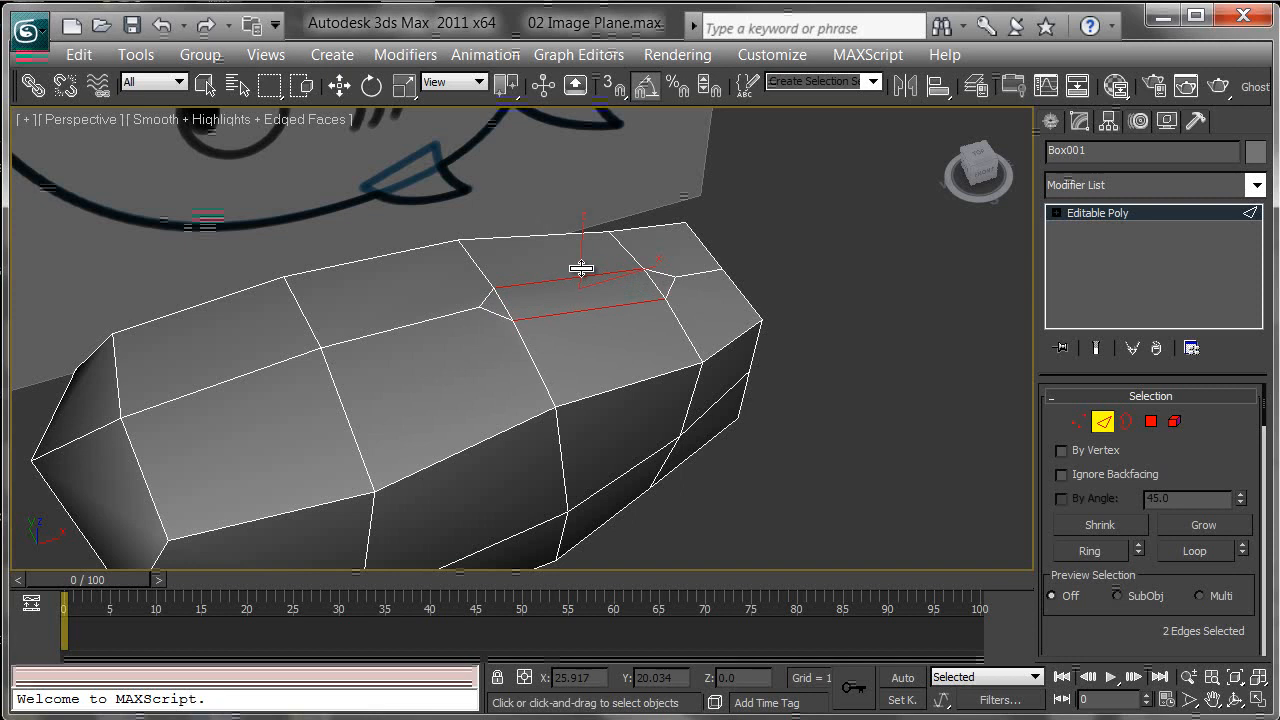
Step: Chamfer the matching bottom centre edge at the tail end as well
middle_click_drag(725, 390, 539, 199, "alt")
middle_click_drag(419, 270, 534, 400, "alt")
scroll(534, 390, "up", 3)
left_click_drag(514, 363, 519, 355)
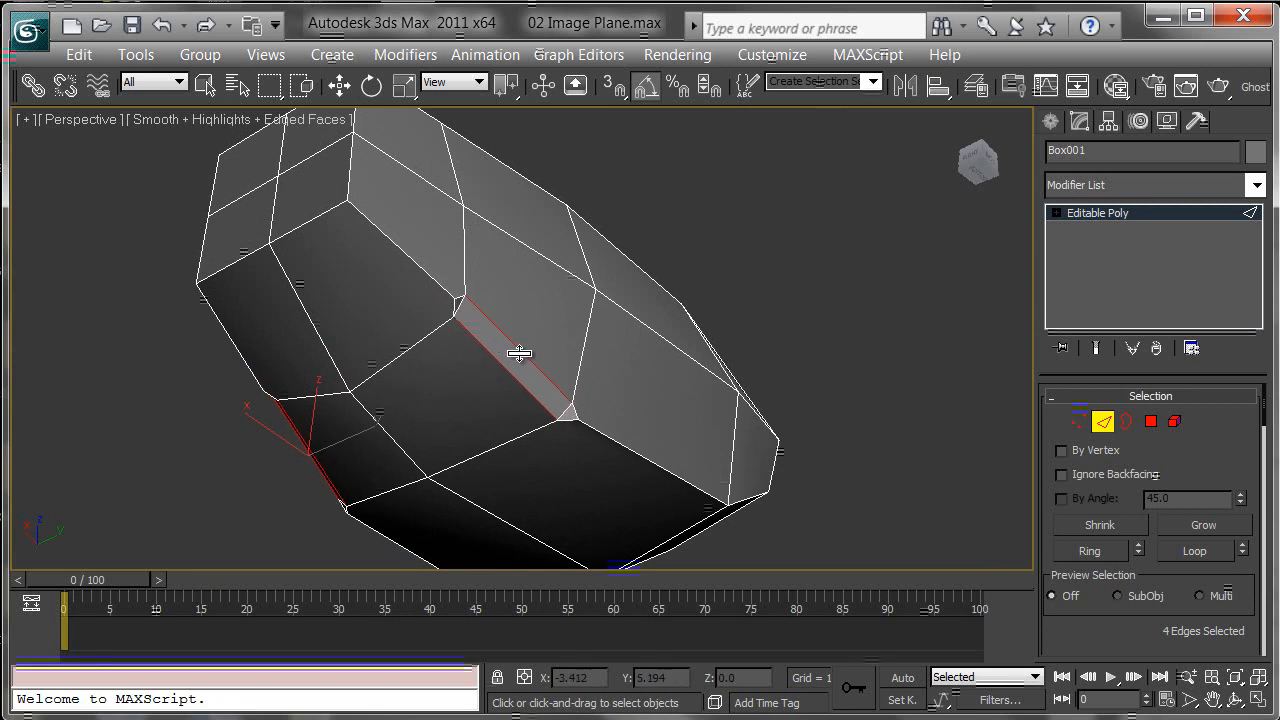
middle_click_drag(491, 380, 548, 437, "alt")
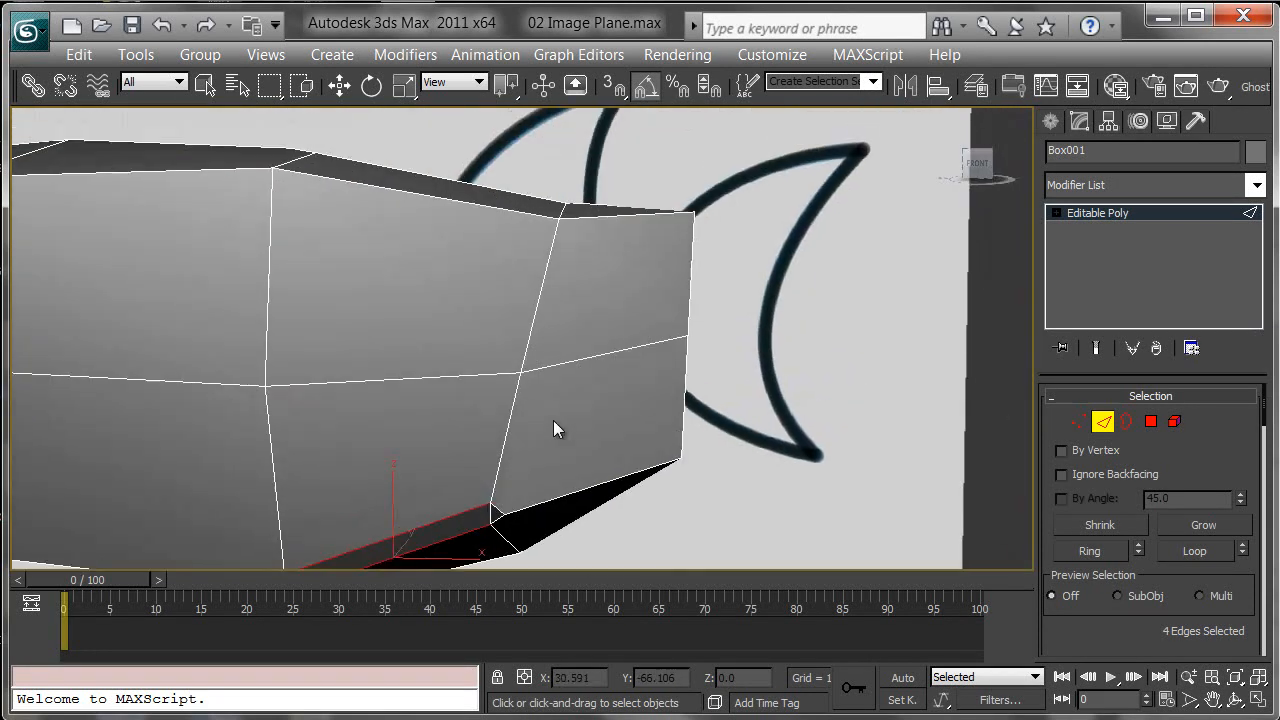
scroll(648, 372, "down", 3)
mouse_move(648, 372)
middle_mouse_down("alt")
mouse_move(543, 406)
mouse_move(497, 437)
mouse_move(868, 414)
middle_mouse_up("alt")
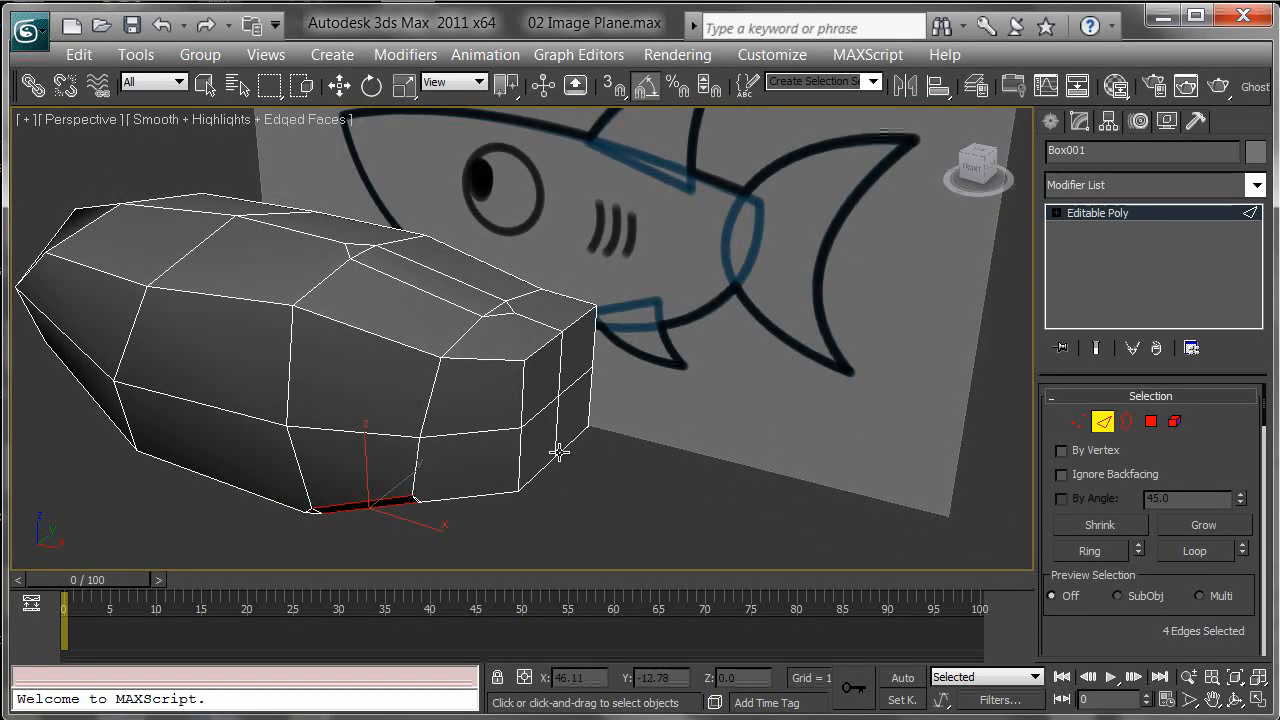
Step: Select the top and bottom chamfered polygons at the tail end and extrude them outward toward the tail fin
key("w")
mouse_move(590, 493)
middle_mouse_down("alt")
mouse_move(604, 399)
mouse_move(568, 402)
mouse_move(583, 457)
mouse_move(660, 480)
mouse_move(700, 457)
mouse_move(678, 391)
middle_mouse_up("alt")
middle_click_drag(556, 300, 513, 312, "alt")
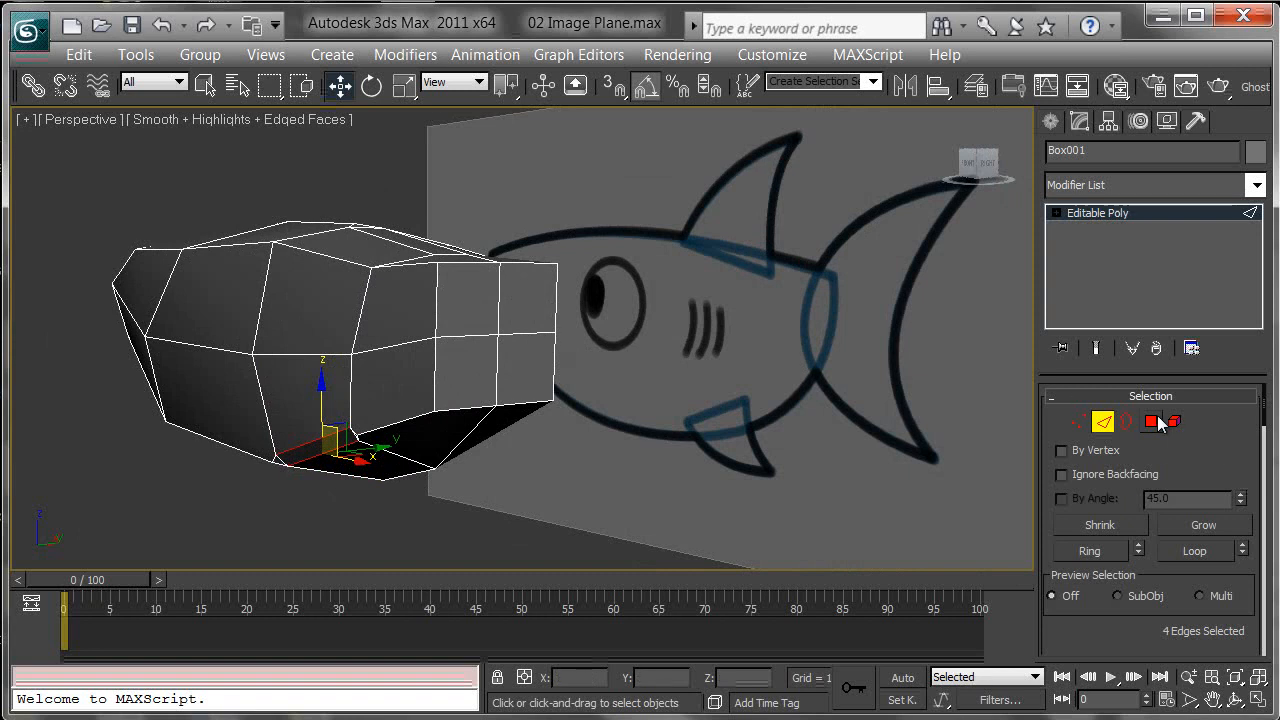
left_click(1153, 423)
left_click(518, 303)
left_click(466, 313, "ctrl")
middle_click_drag(575, 382, 889, 460, "alt")
right_click(499, 295)
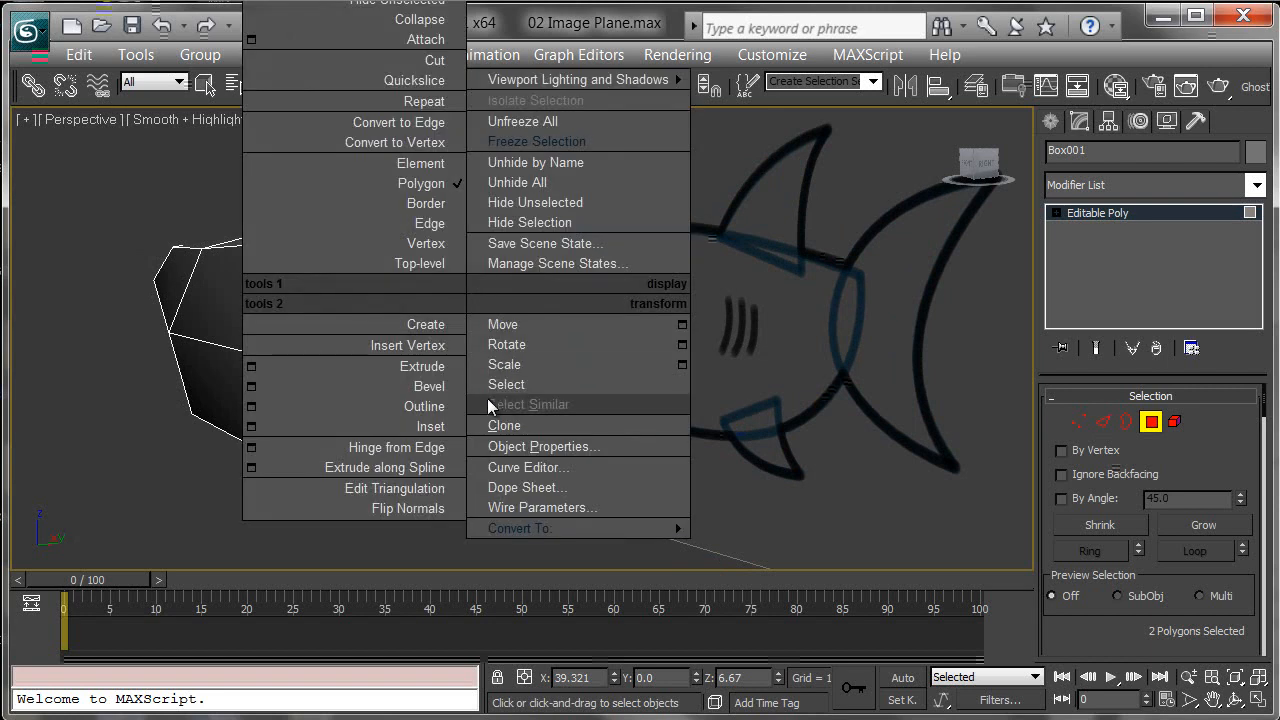
left_click(435, 370)
left_click_drag(471, 295, 507, 264)
middle_click_drag(510, 389, 511, 361, "alt")
left_click(495, 350)
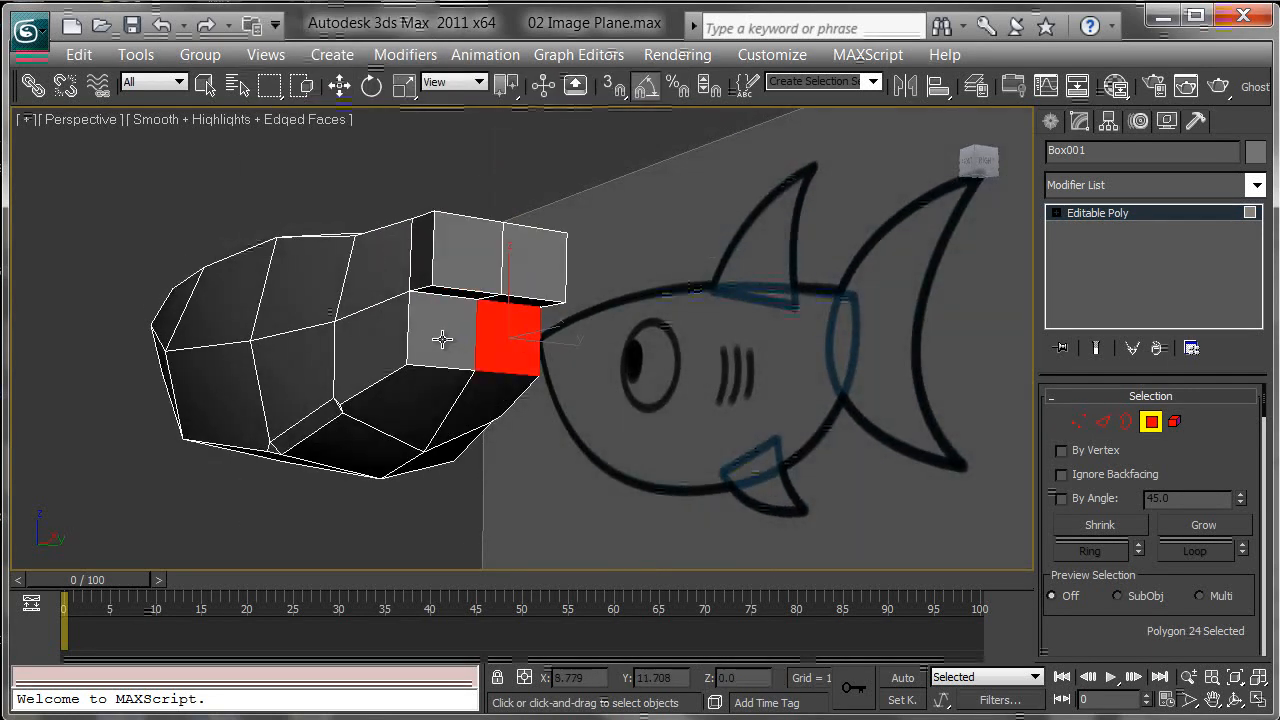
left_click(442, 340, "ctrl")
left_click_drag(450, 338, 487, 312)
middle_click_drag(495, 306, 595, 343, "alt")
key("w")
key("f")
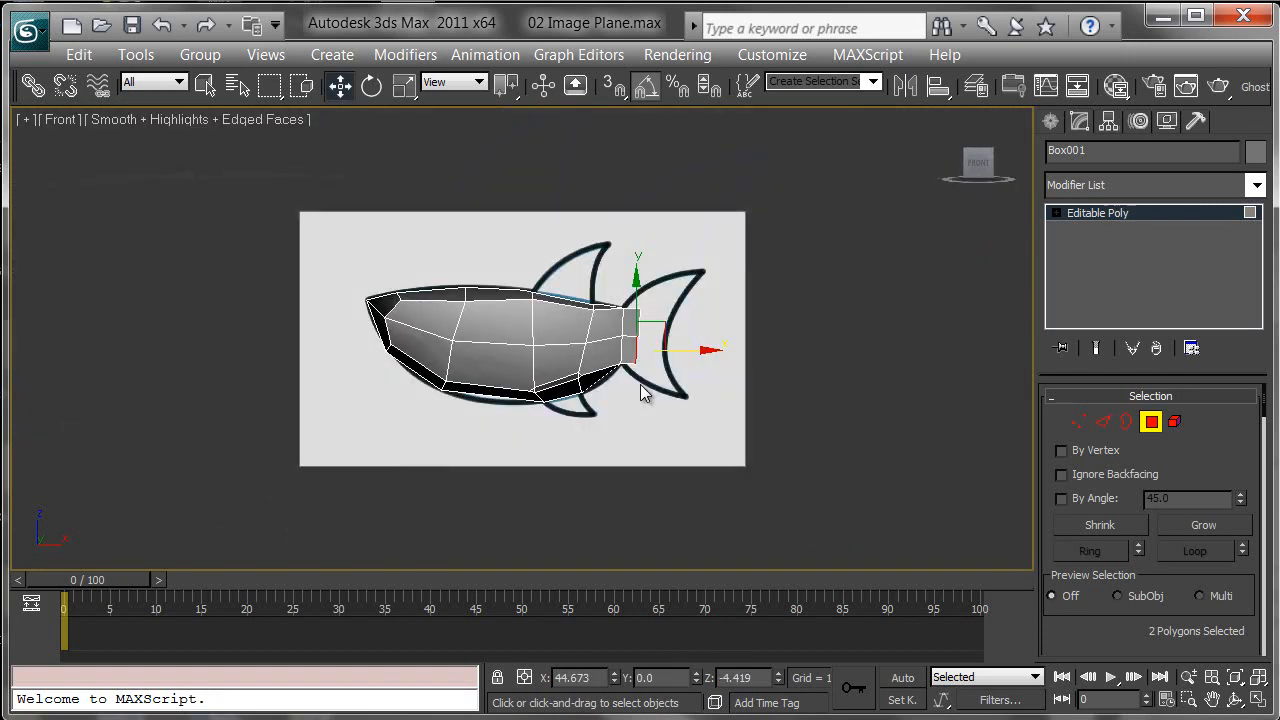
Step: Move the extruded tail polygons down and outward along the lower tail lobe
scroll(640, 397, "up", 4)
scroll(669, 263, "up", 4)
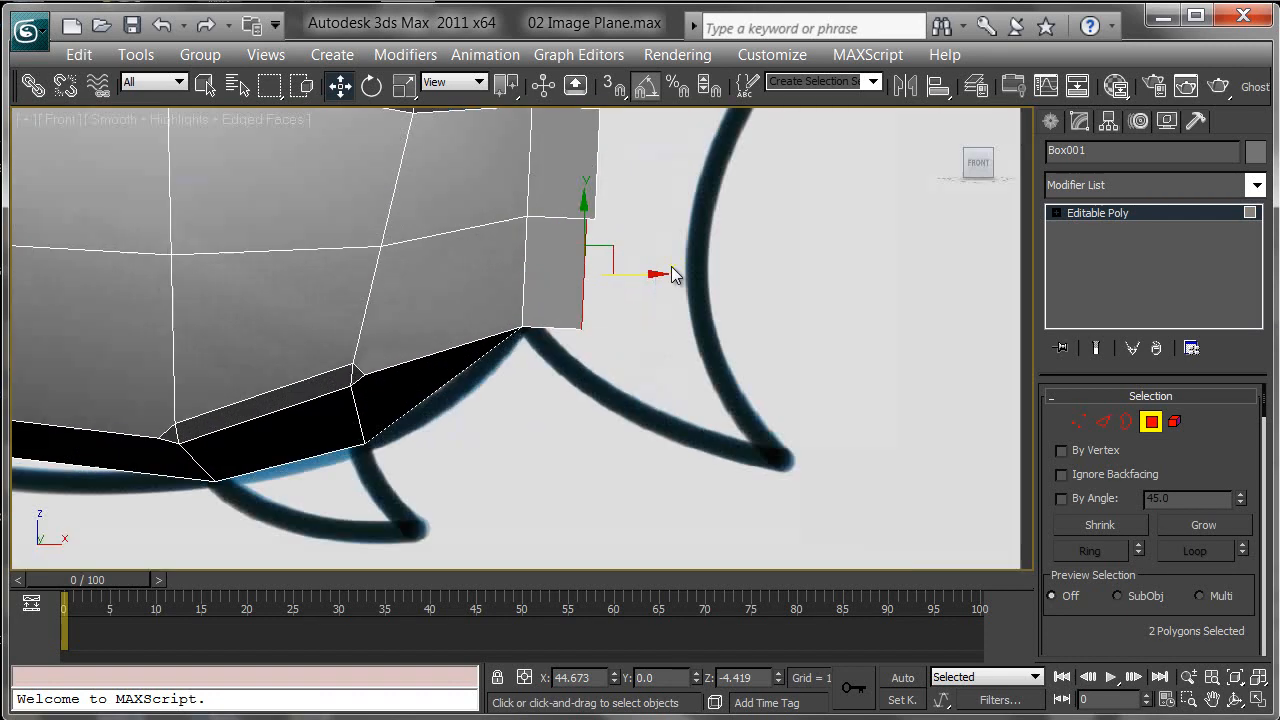
left_click_drag(608, 257, 680, 358)
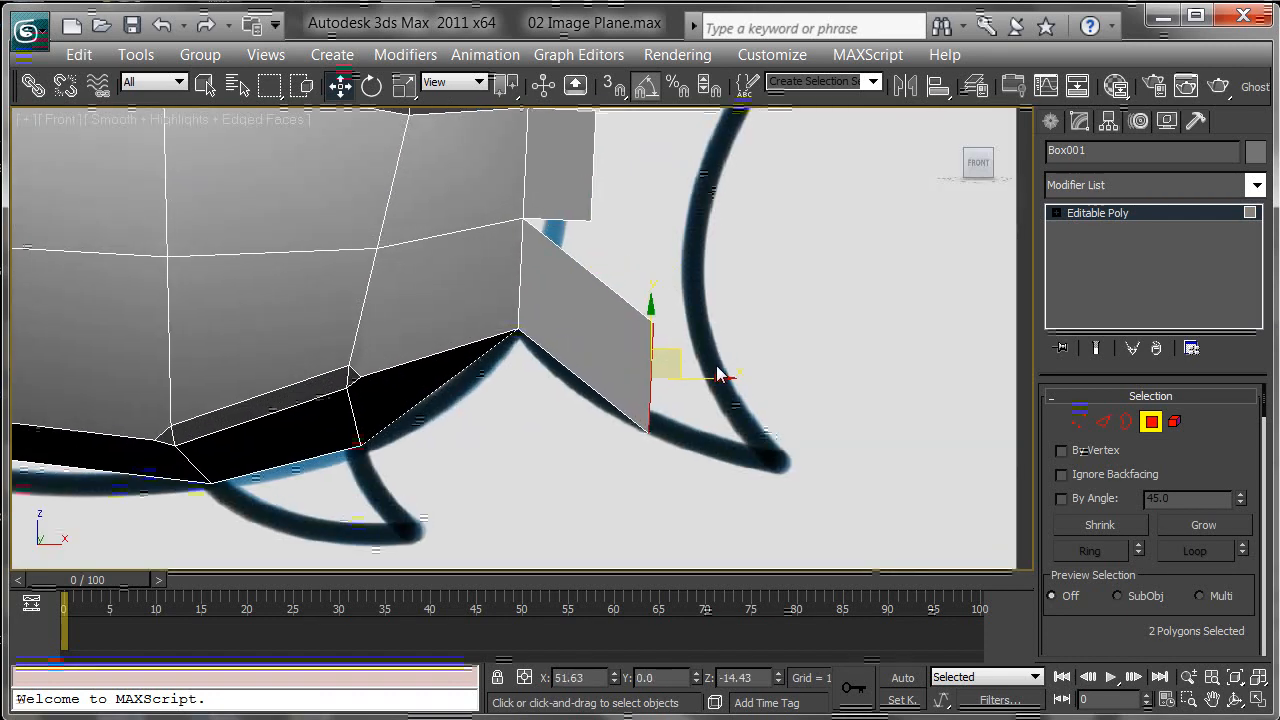
mouse_move(707, 318)
middle_mouse_down()
mouse_move(746, 366)
mouse_move(731, 387)
mouse_move(726, 372)
mouse_move(687, 369)
middle_mouse_up()
Step: In see-through vertex mode, move the end vertices of the lower tail extrusion to widen it along the lobe
key("1")
key("alt+x")
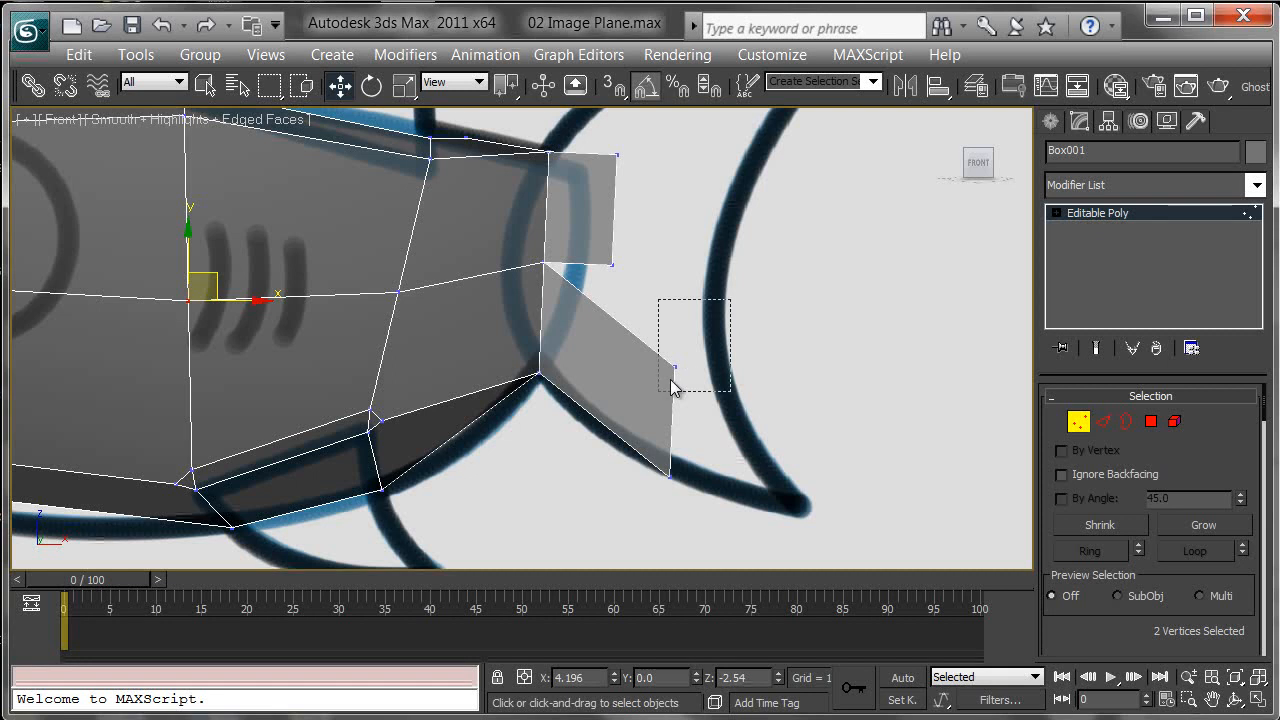
left_click_drag(728, 306, 649, 398)
left_click_drag(705, 338, 754, 246)
left_click(620, 188)
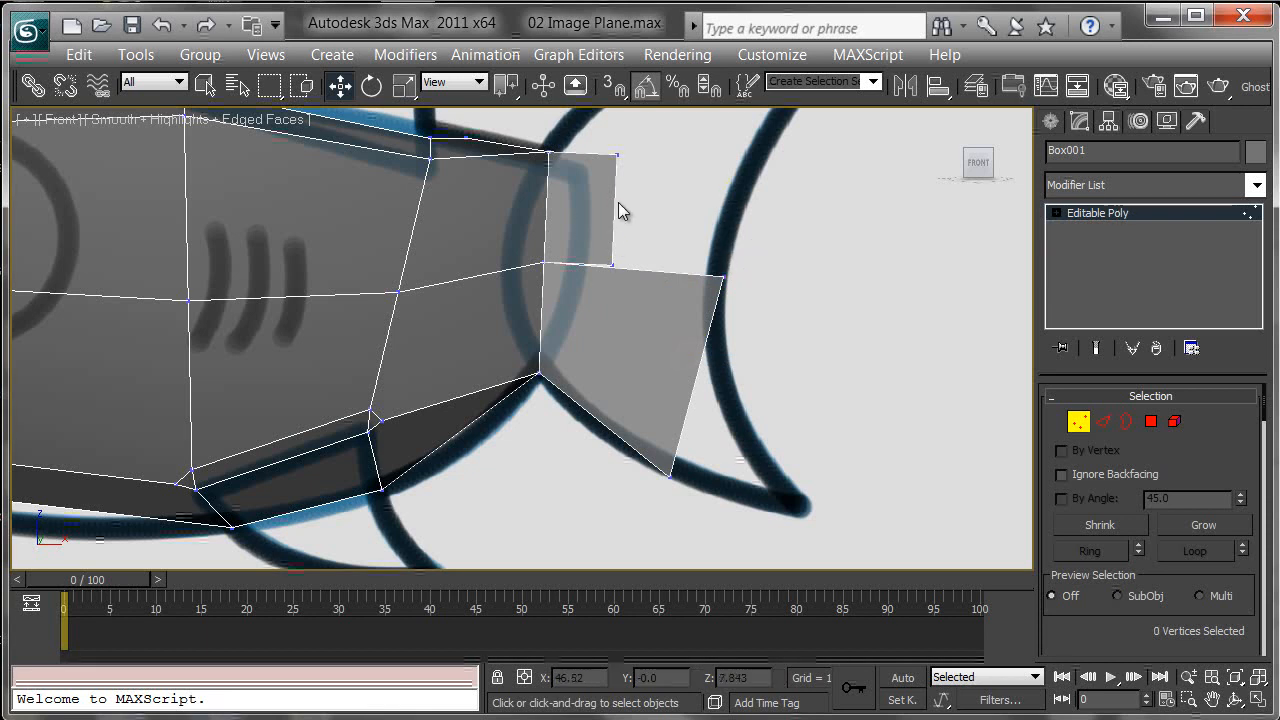
Step: Move the tail extrusion vertices to follow the upper tail lobe outline in the reference
left_click_drag(590, 232, 668, 307)
left_click_drag(645, 241, 756, 213)
middle_click_drag(814, 210, 792, 340)
left_click_drag(583, 253, 645, 303)
left_click_drag(621, 253, 743, 118)
left_click_drag(752, 377, 788, 220)
middle_click_drag(783, 361, 760, 134)
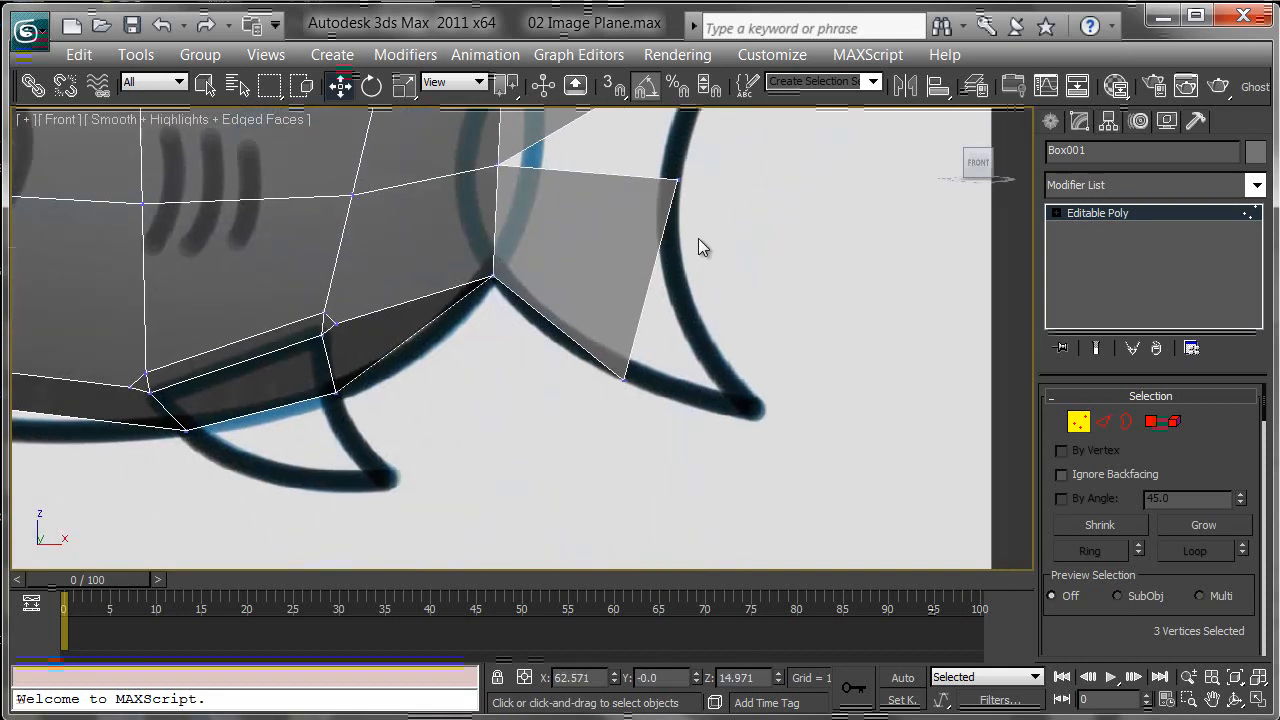
Step: Refine the lower tail lobe vertices to match the reference outline
left_click(683, 186)
left_click_drag(708, 163, 731, 281)
left_click_drag(657, 402, 658, 402)
left_click_drag(647, 354, 665, 363)
middle_click_drag(737, 250, 789, 285)
key("p")
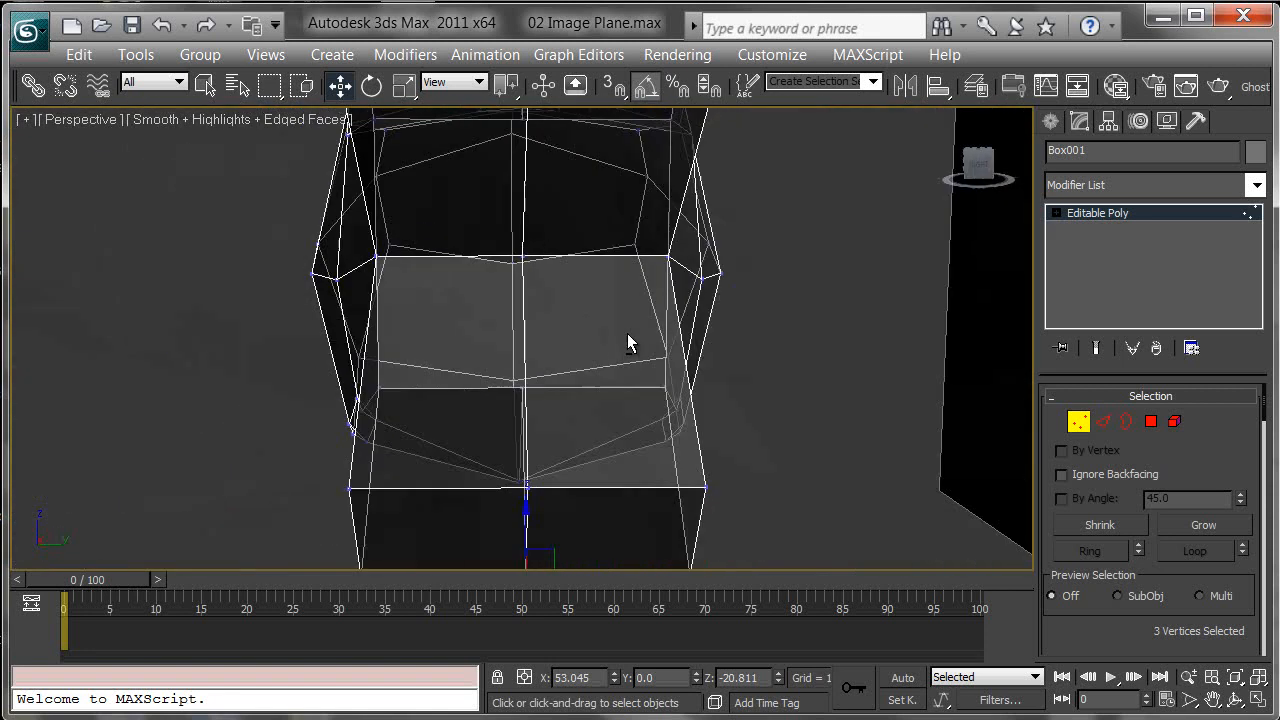
Step: Select the end vertices of both tail lobes and scale them to thin the tail fin
middle_click_drag(627, 333, 613, 401, "alt")
scroll(613, 401, "down", 3)
middle_click_drag(528, 370, 686, 366, "alt")
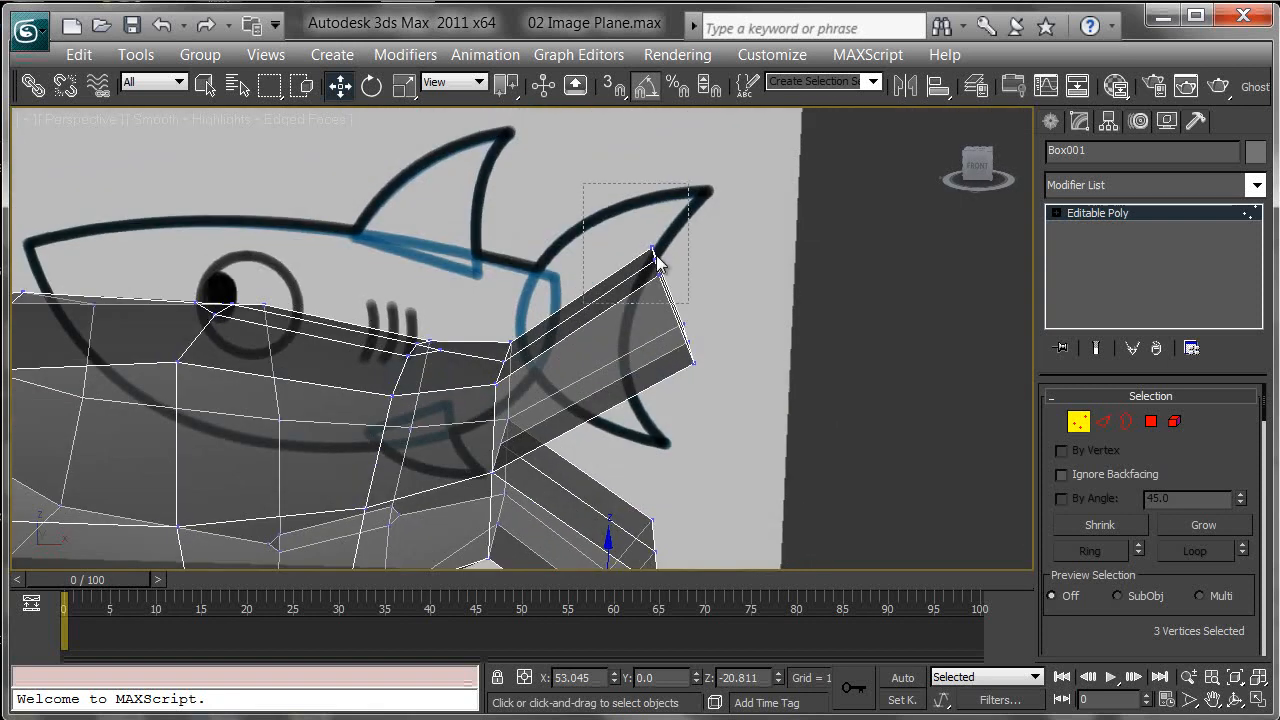
middle_click_drag(752, 460, 709, 253, "alt")
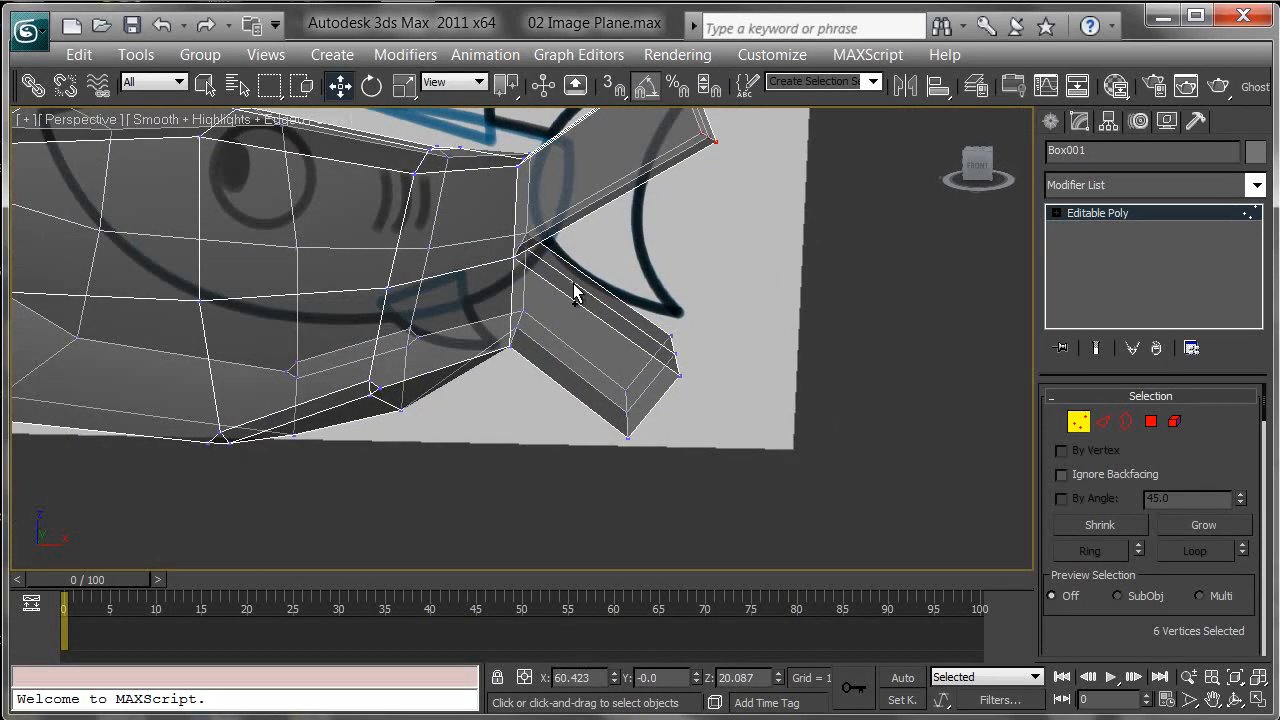
left_click_drag(804, 452, 806, 450)
middle_click_drag(857, 423, 751, 423, "alt")
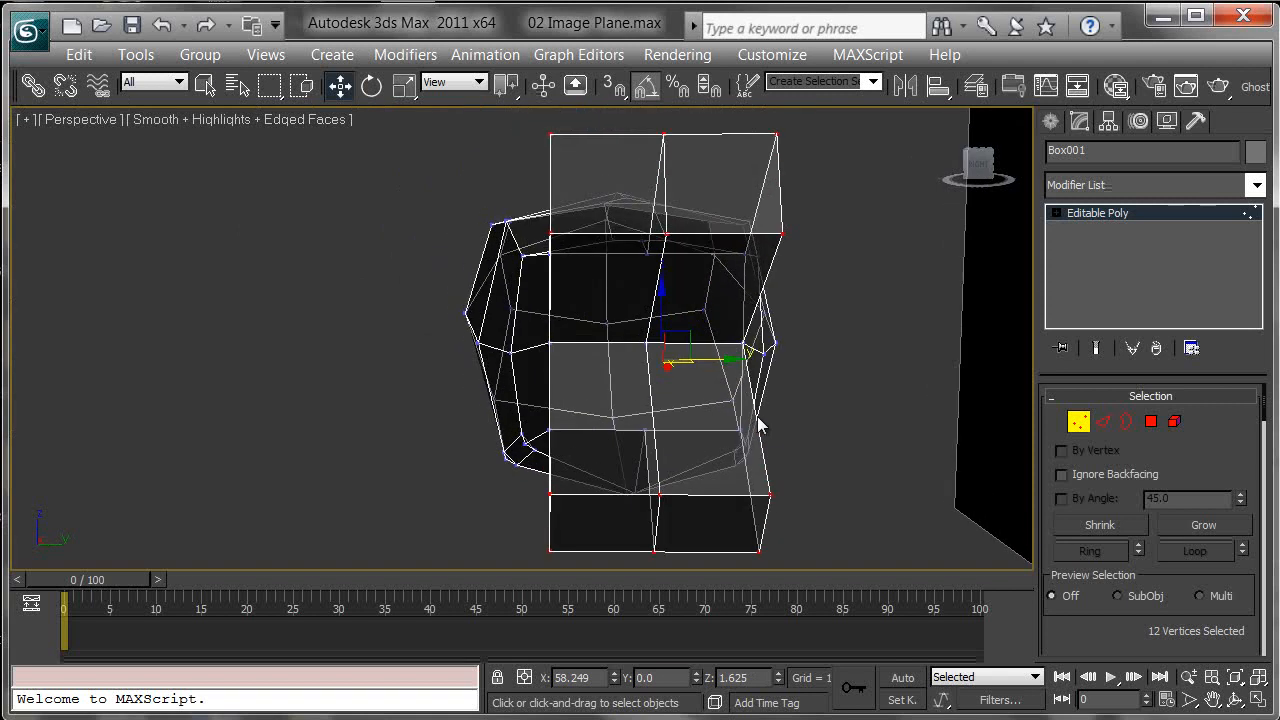
key("r")
left_click_drag(729, 370, 466, 328)
middle_click_drag(430, 338, 797, 345, "alt")
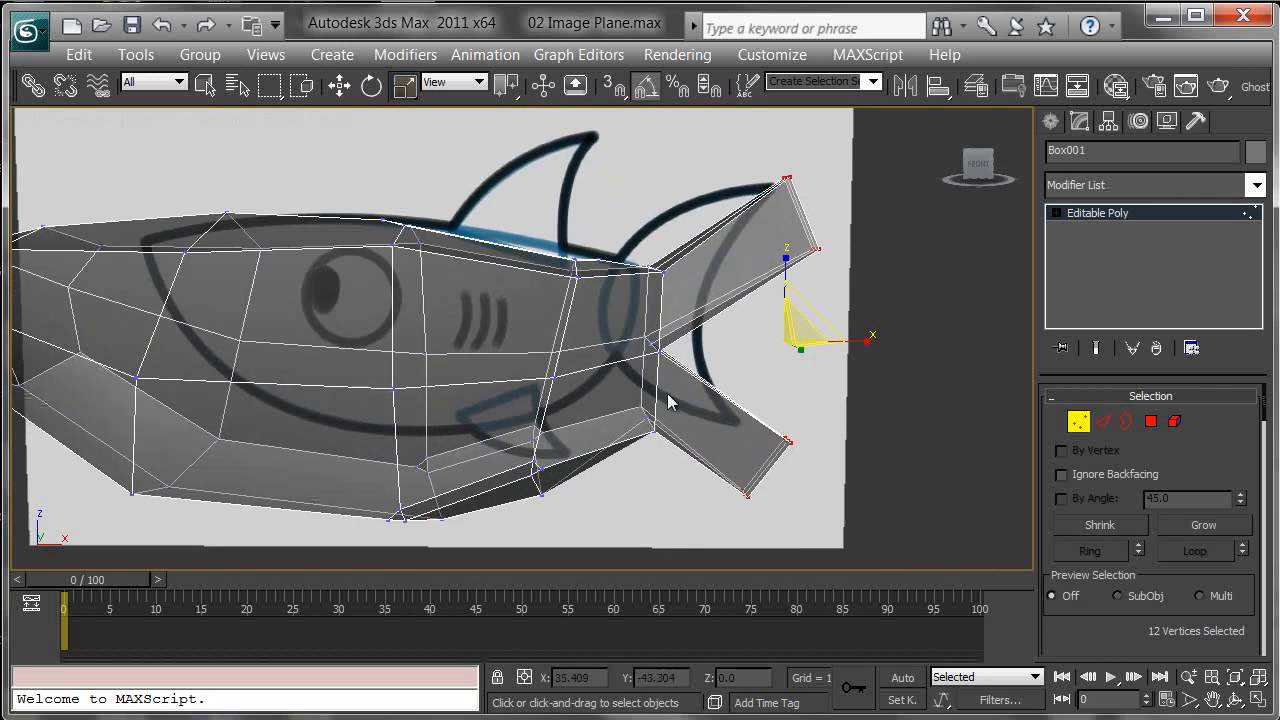
Step: Select the top polygon below the dorsal fin outline and extrude it upward
left_click(1161, 427)
middle_click_drag(557, 334, 557, 449, "alt")
middle_click_drag(547, 290, 688, 362, "alt")
left_click(688, 362)
left_click(602, 231)
middle_click_drag(610, 236, 645, 183, "alt")
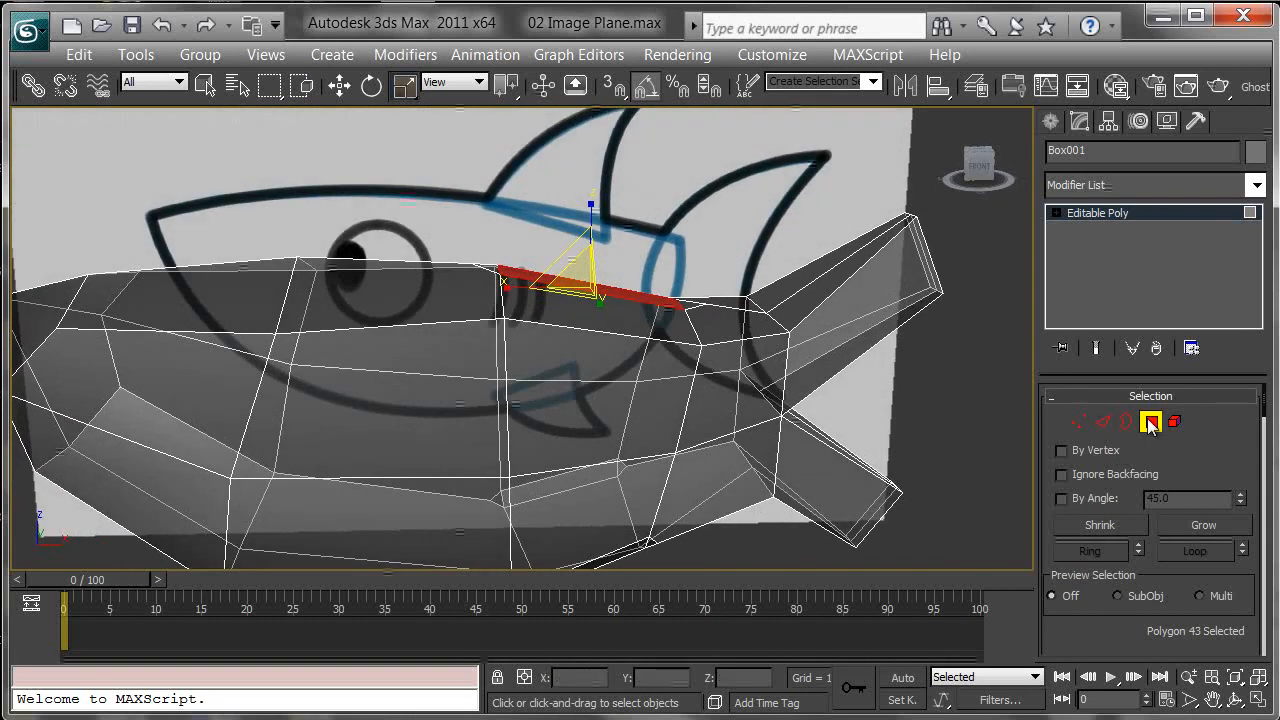
middle_click_drag(617, 295, 601, 364, "alt")
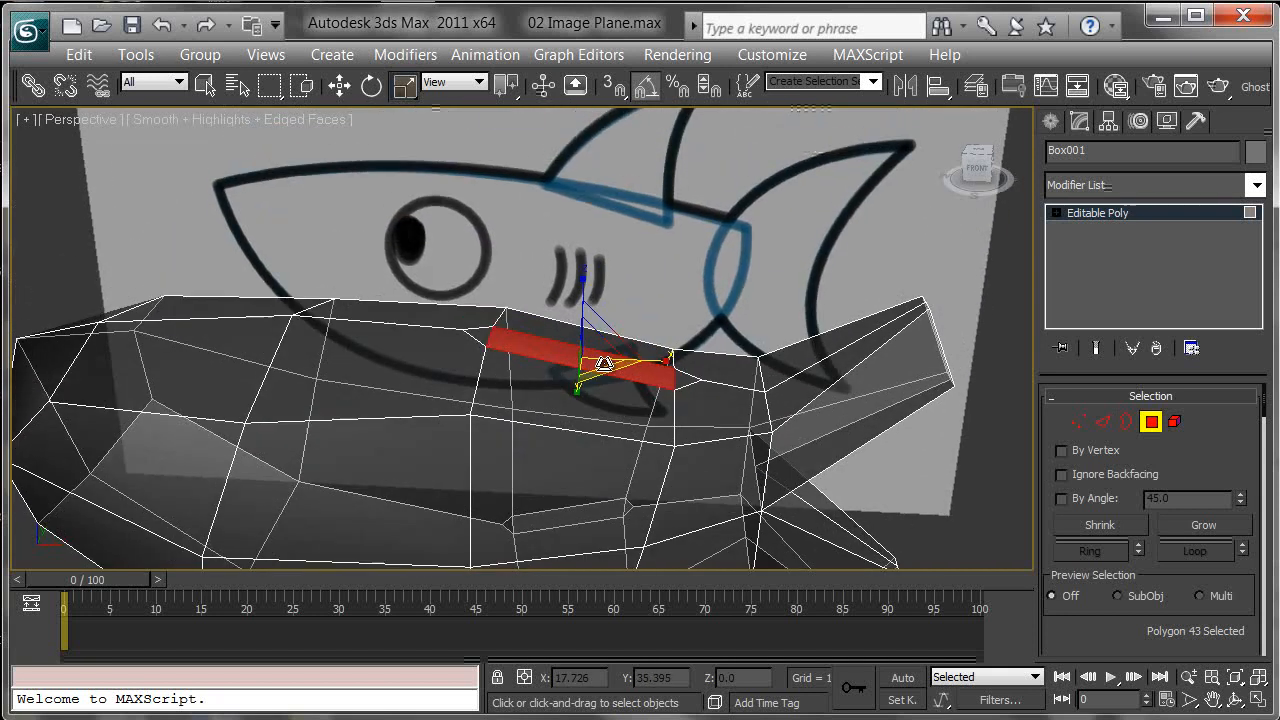
right_click(554, 350)
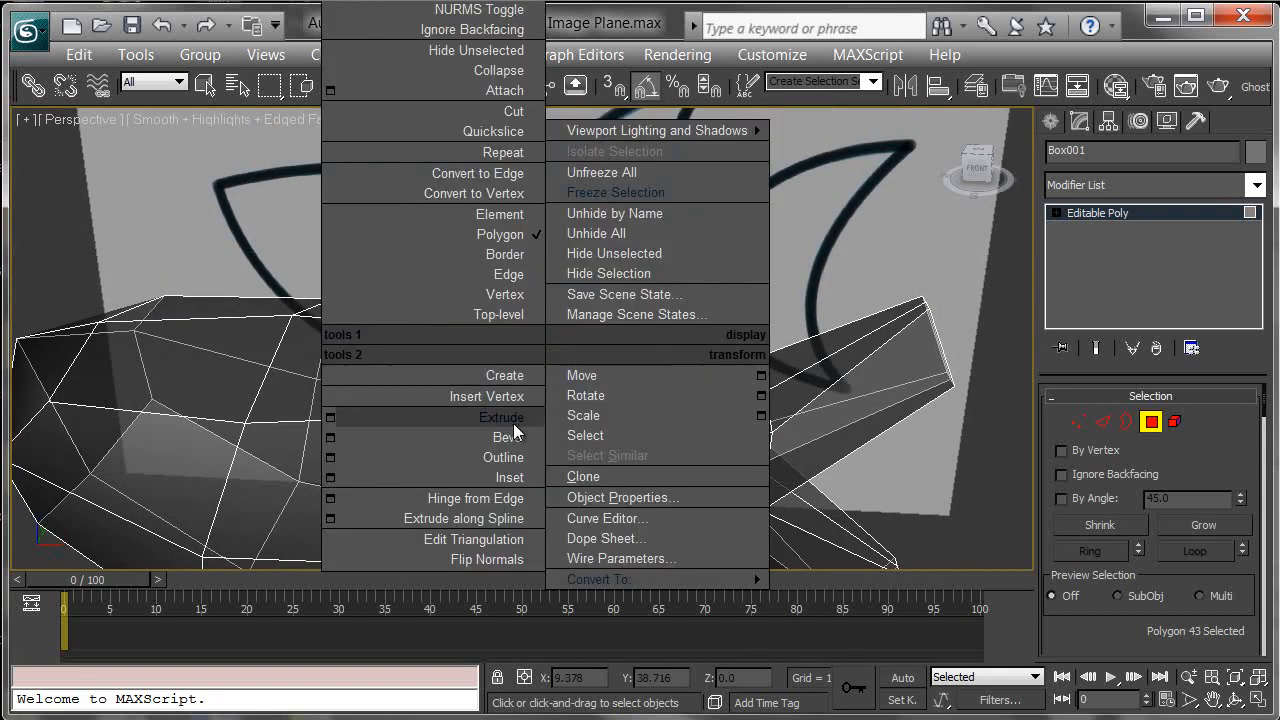
left_click(527, 414)
left_click_drag(580, 351, 609, 275)
middle_click_drag(609, 275, 568, 296, "alt")
Step: Extrude the side polygons under the belly outward into pectoral fins and scale the extruded faces
left_click(527, 336)
middle_click_drag(527, 336, 631, 420, "alt")
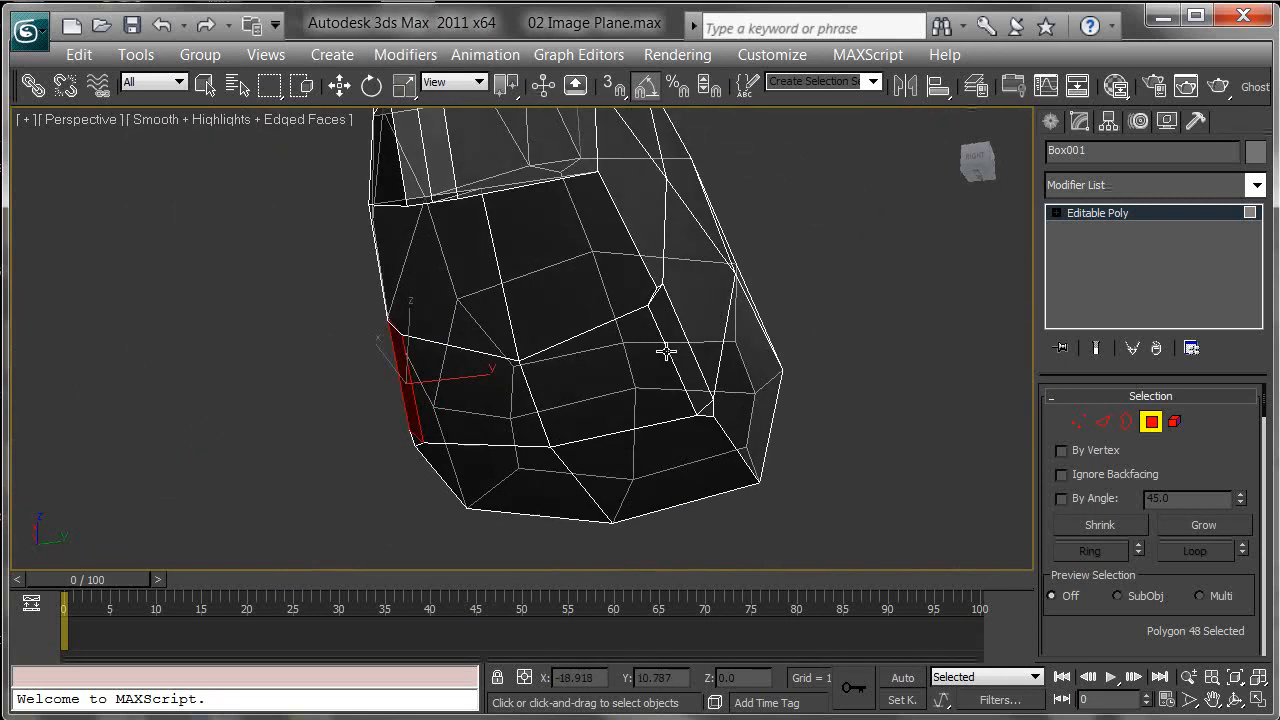
left_click(676, 347, "ctrl")
left_click_drag(679, 358, 666, 299)
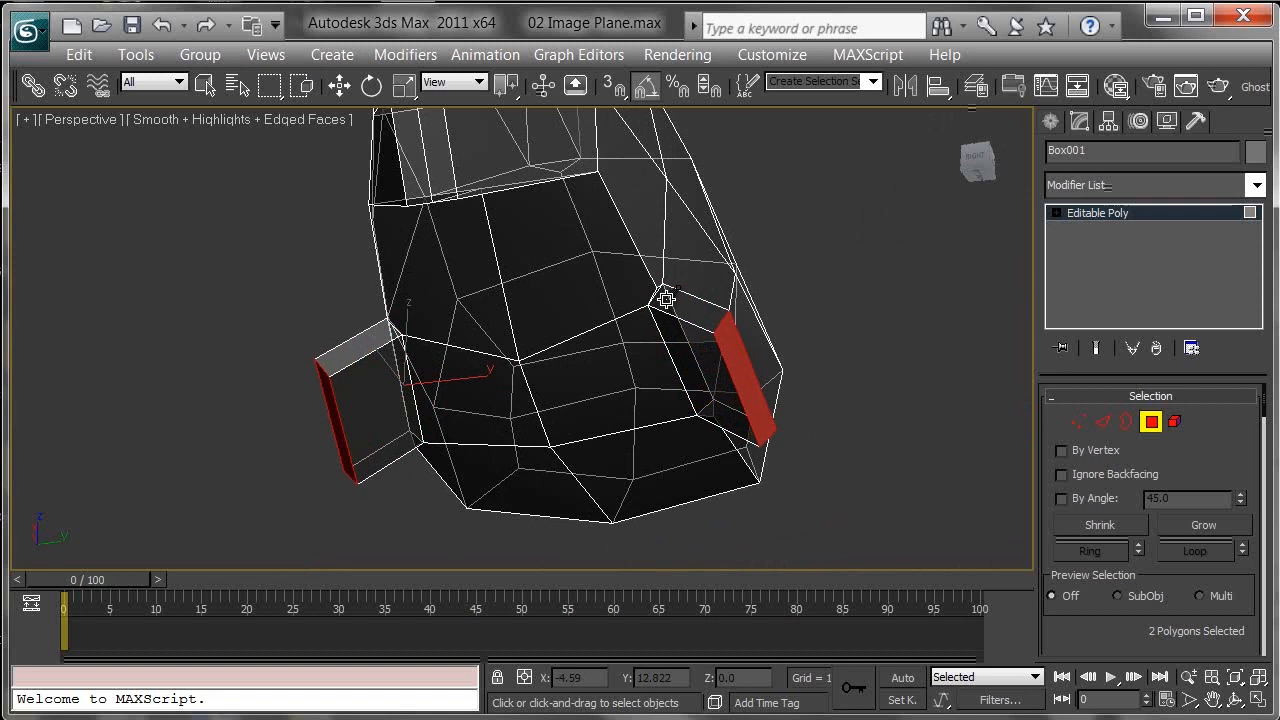
key("r")
middle_click_drag(307, 393, 654, 380, "alt")
key("l")
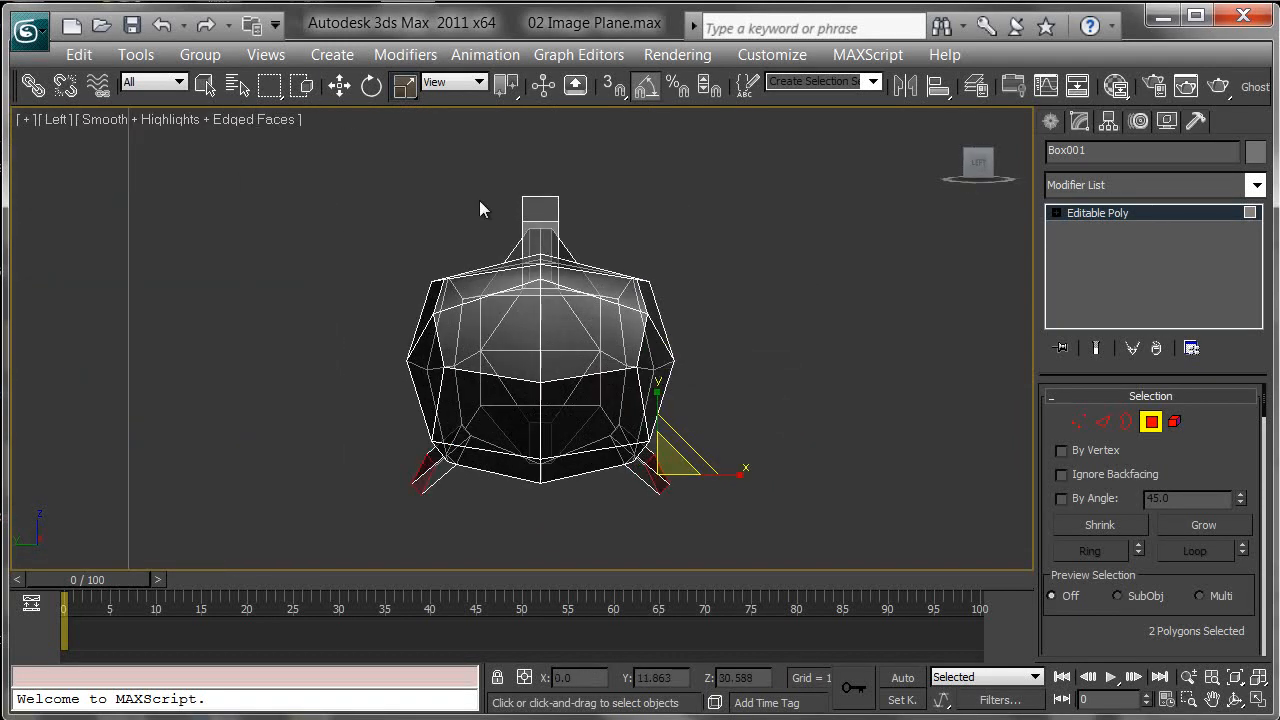
left_click_drag(528, 495, 534, 502)
key("p")
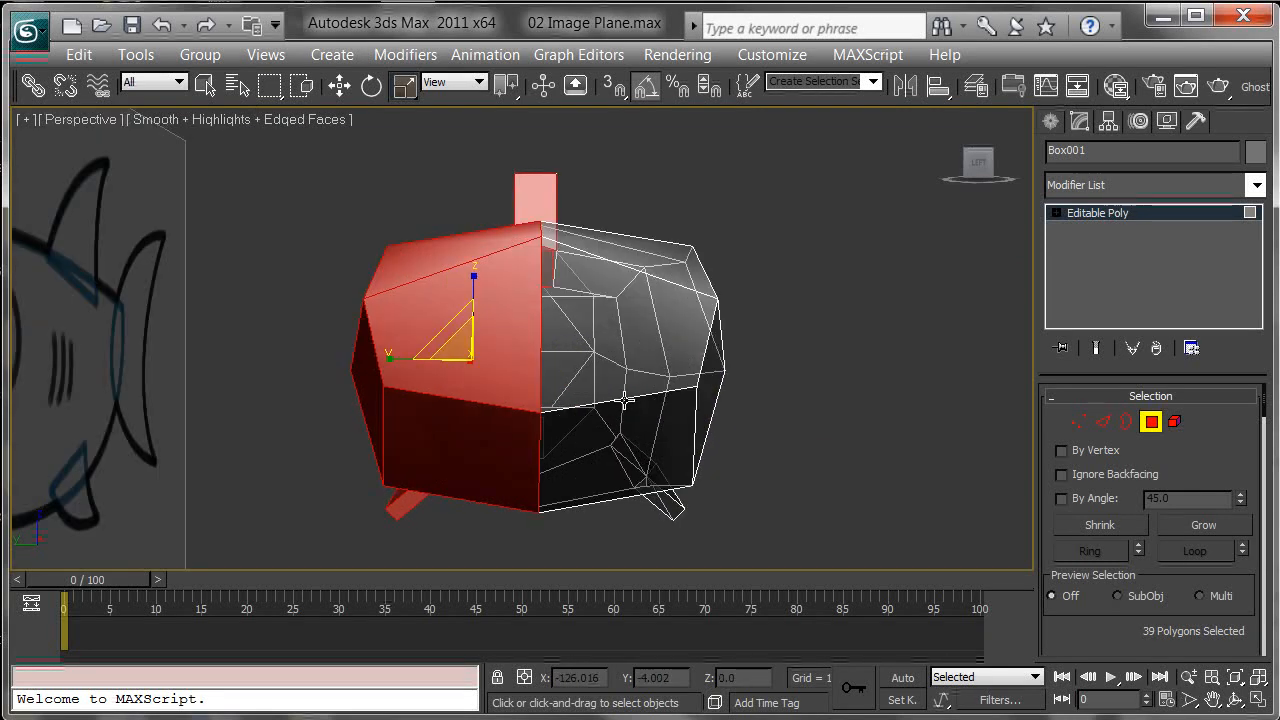
middle_click_drag(679, 262, 576, 299, "alt")
Step: Select the edges running across the body beneath the dorsal fin and connect them to add a new edge
left_click(1101, 422)
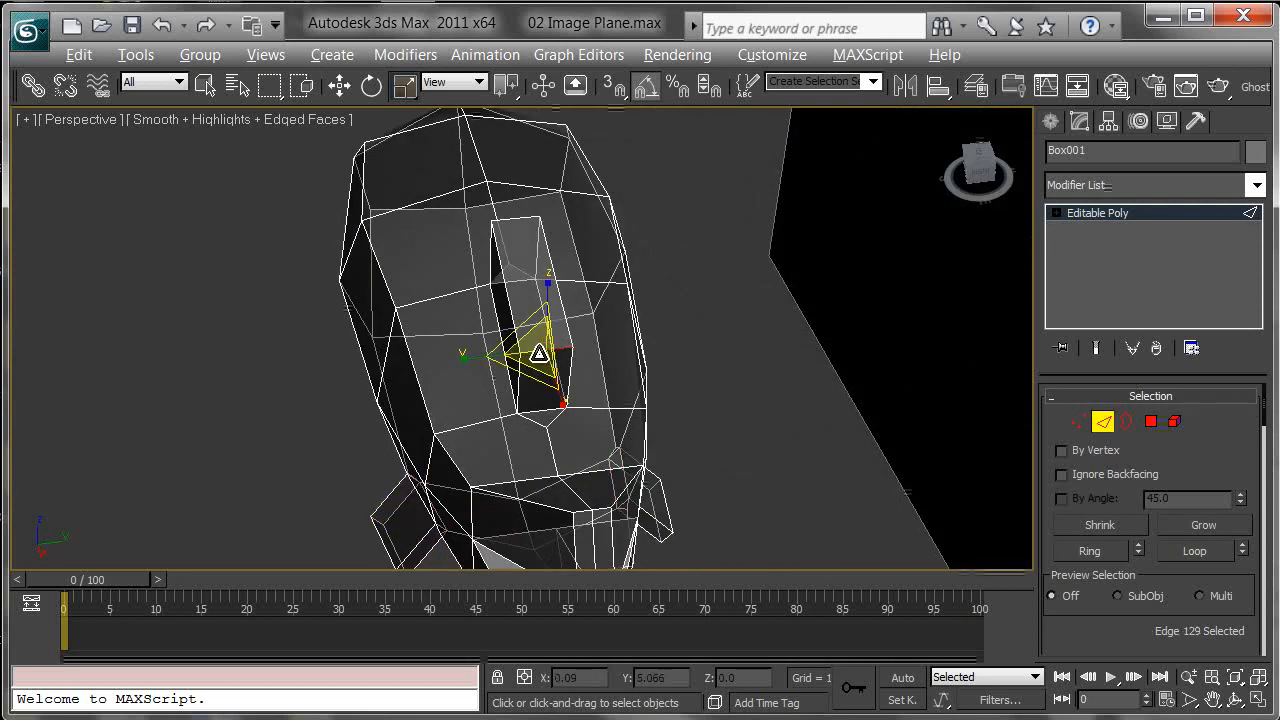
left_click(557, 360)
left_click(551, 408)
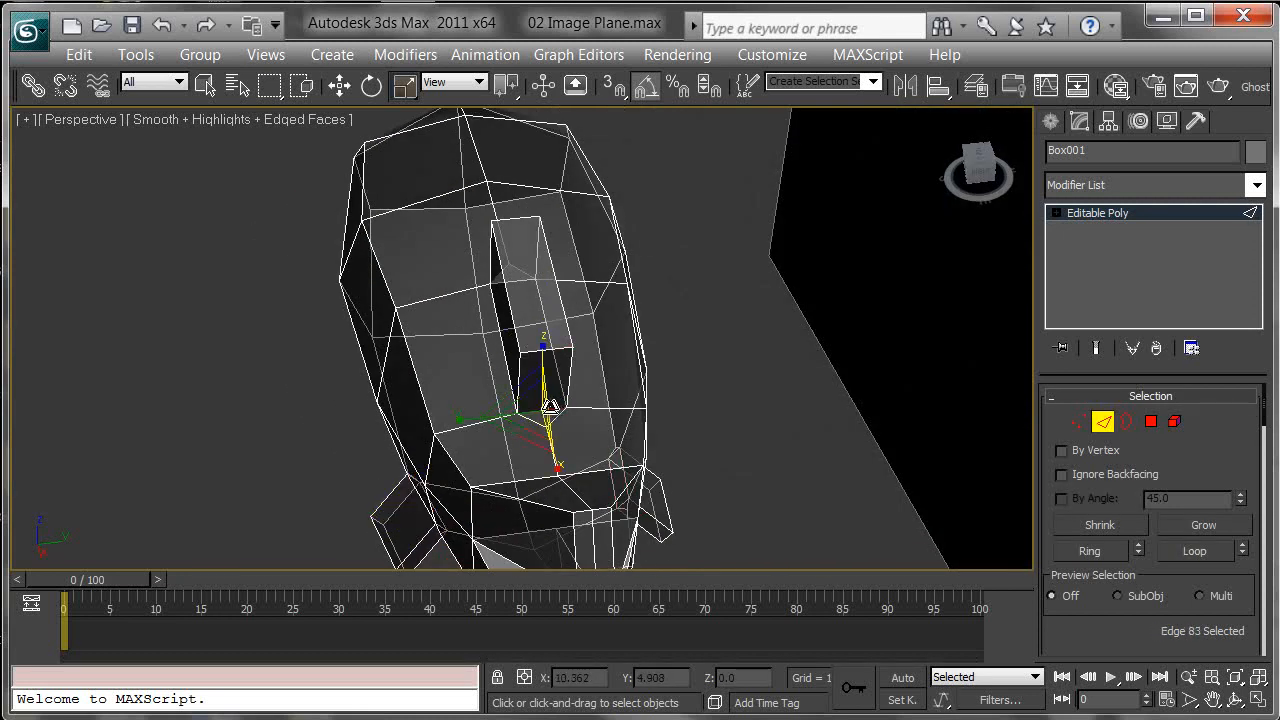
left_click(546, 350, "ctrl")
left_click(516, 220, "ctrl")
middle_click_drag(516, 220, 761, 258, "alt")
left_click(541, 260, "ctrl")
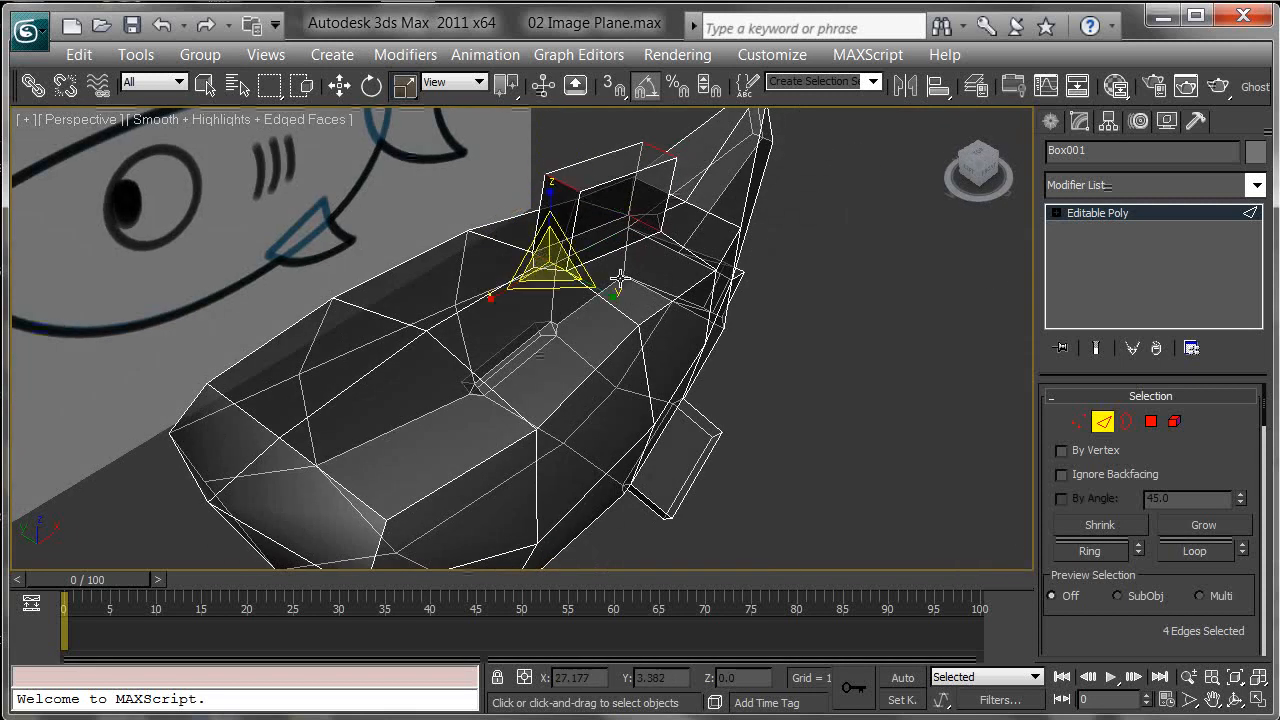
right_click(558, 274)
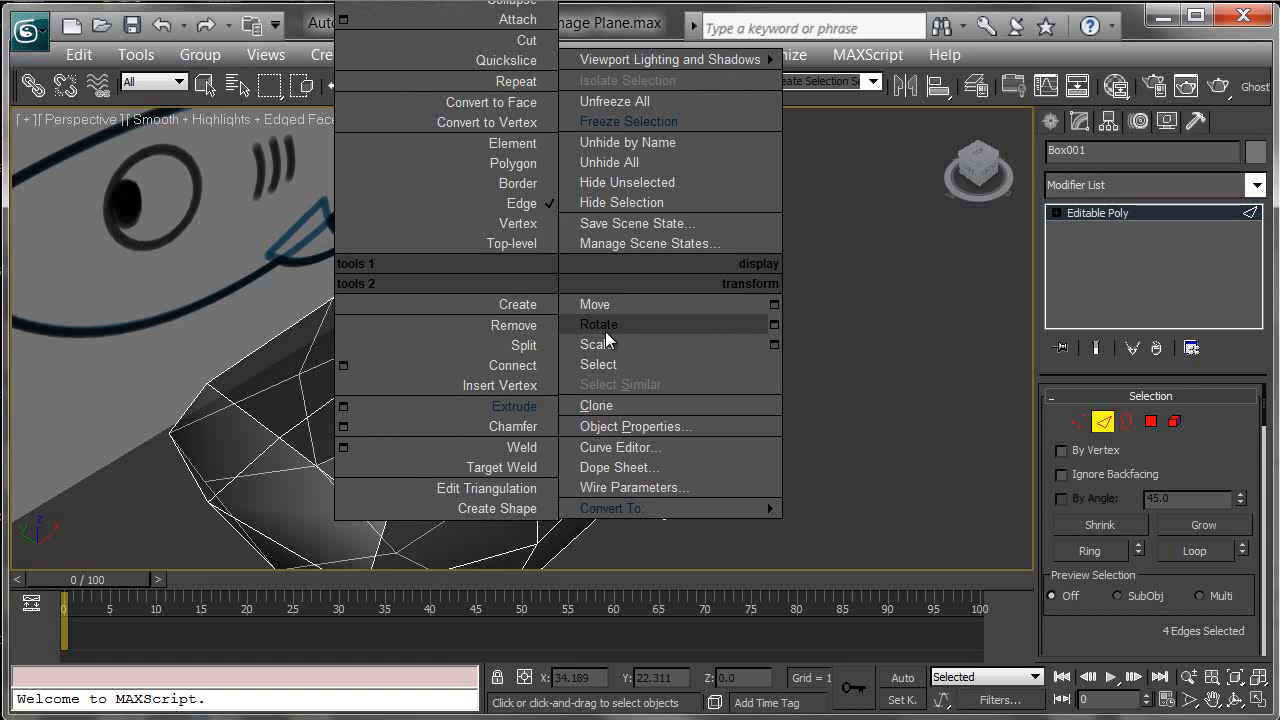
left_click(520, 366)
middle_click_drag(717, 197, 599, 237, "alt")
Step: Select two vertices at the front of the dorsal fin base and connect them to split the face
scroll(599, 237, "up", 6)
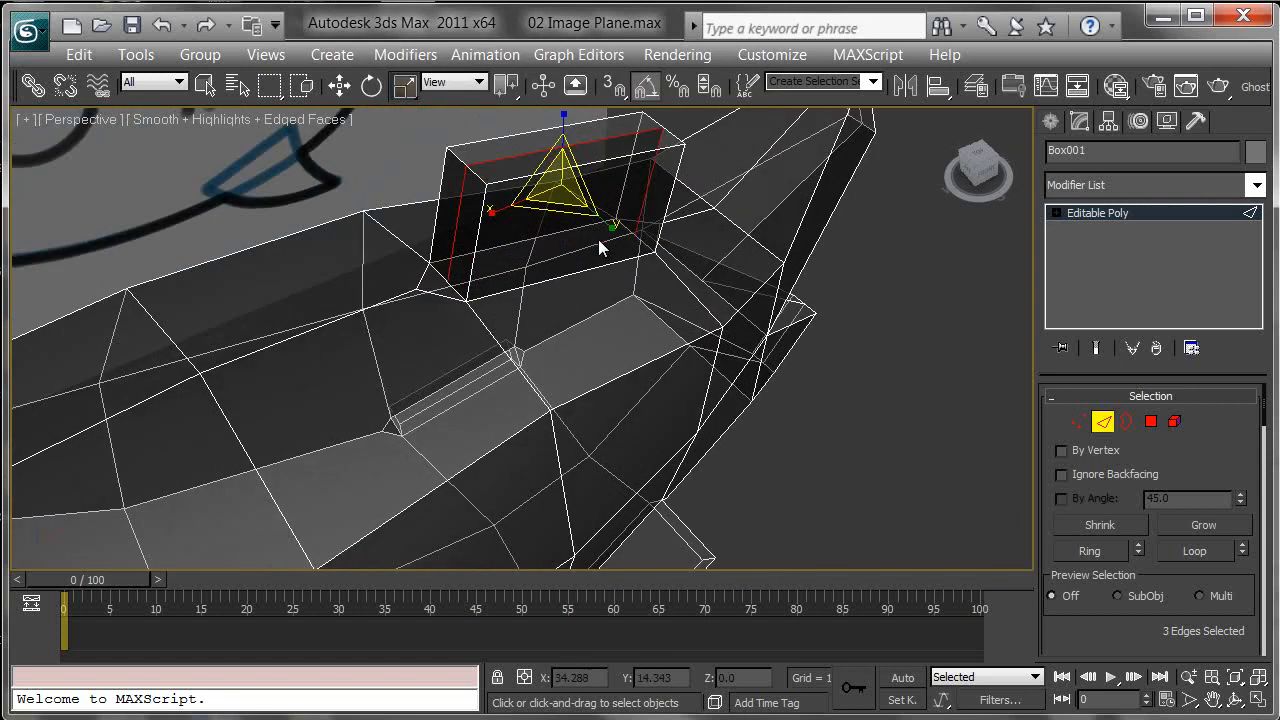
middle_click_drag(698, 324, 788, 374)
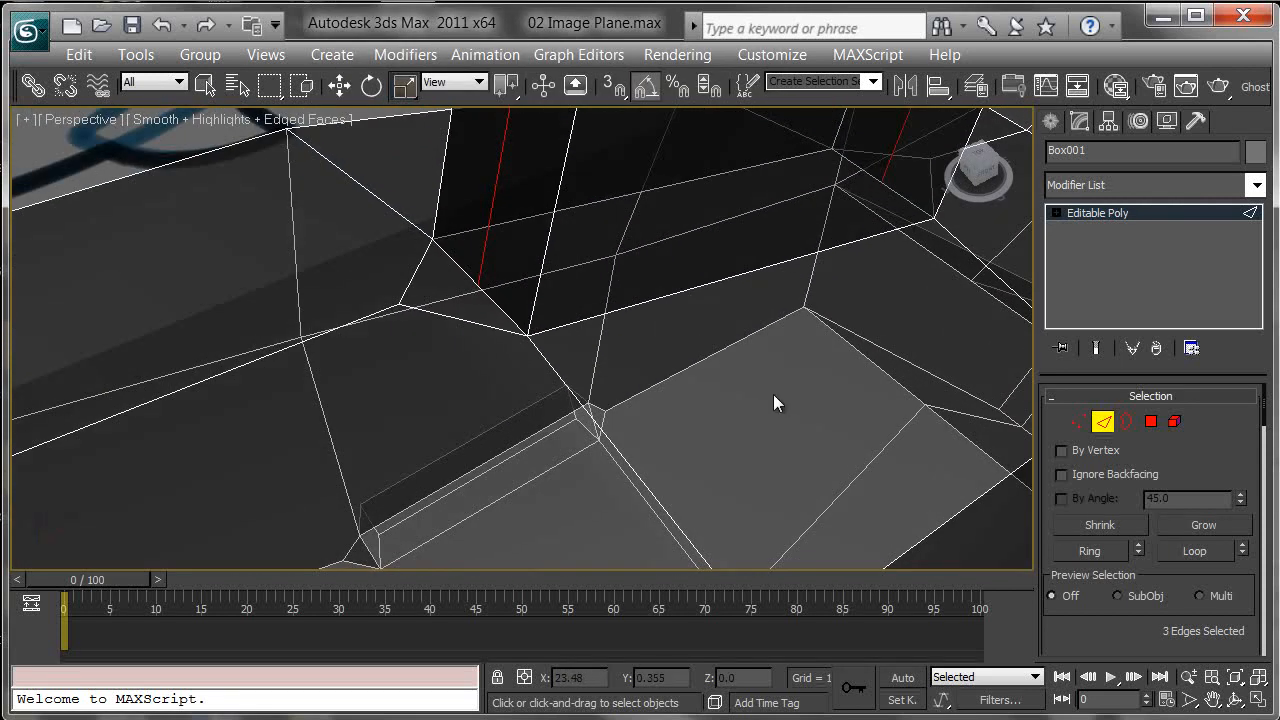
left_click(1076, 421)
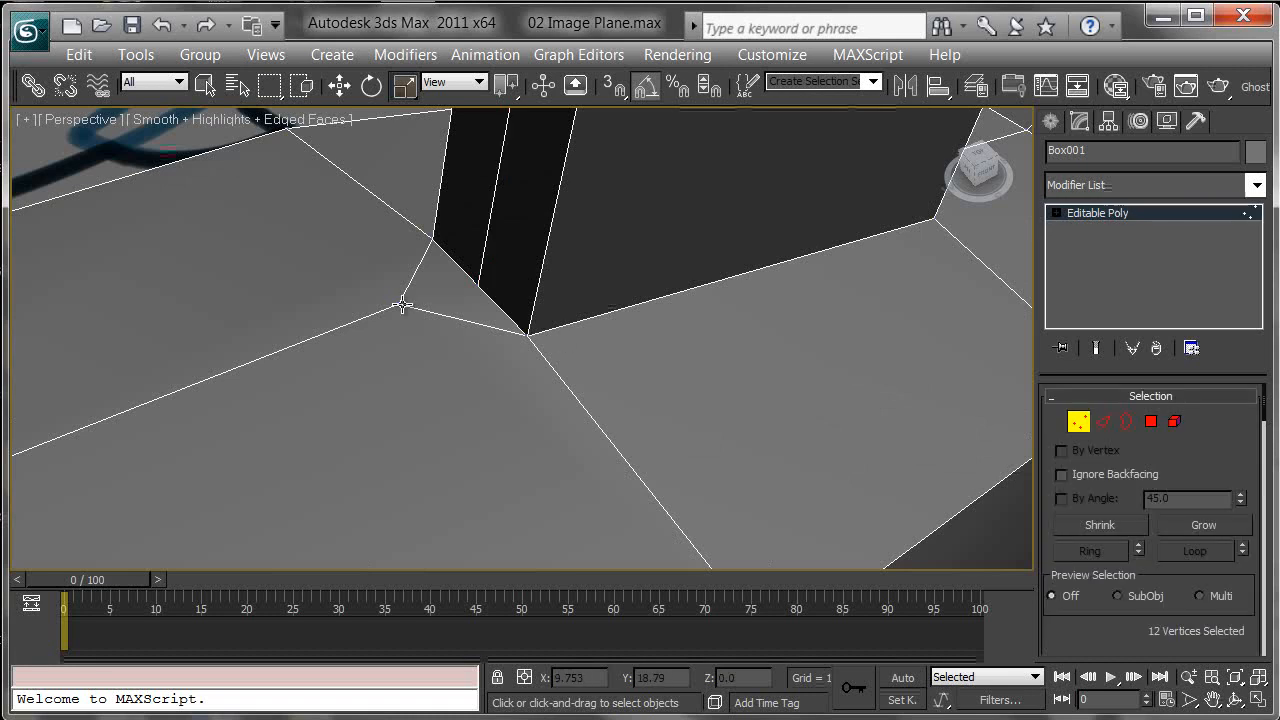
left_click(402, 304)
left_click(474, 285, "ctrl")
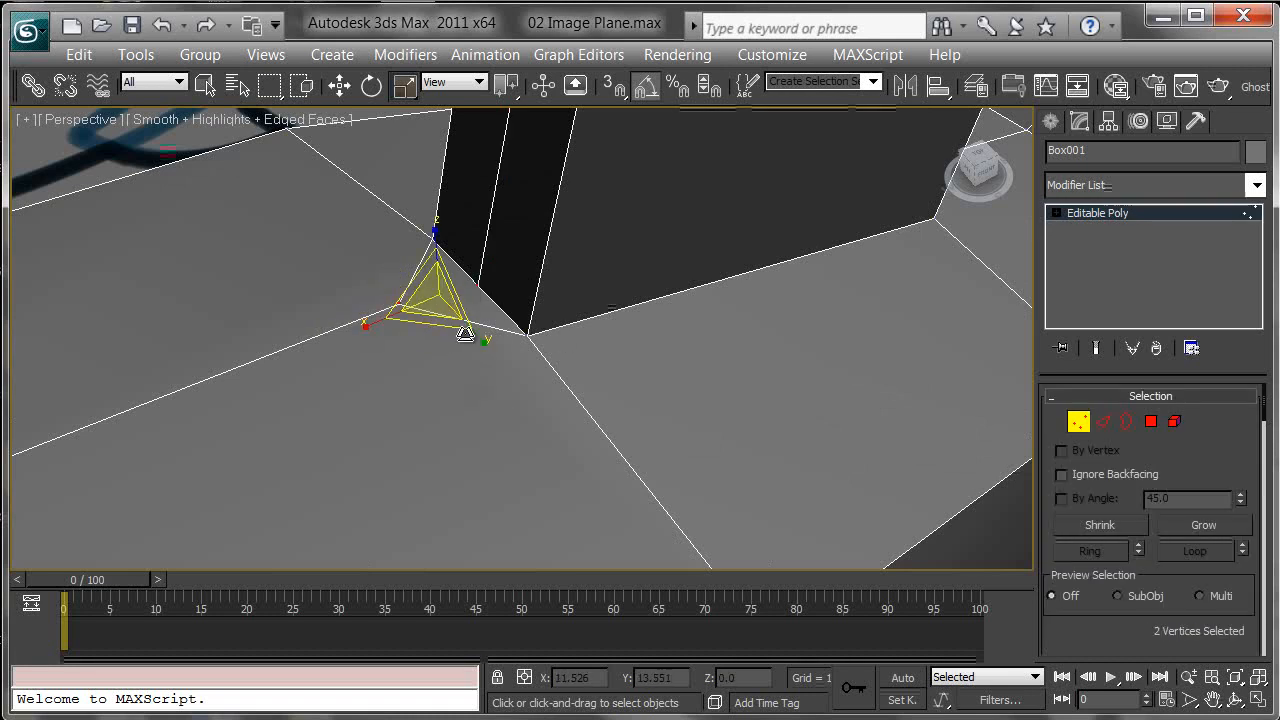
right_click(449, 295)
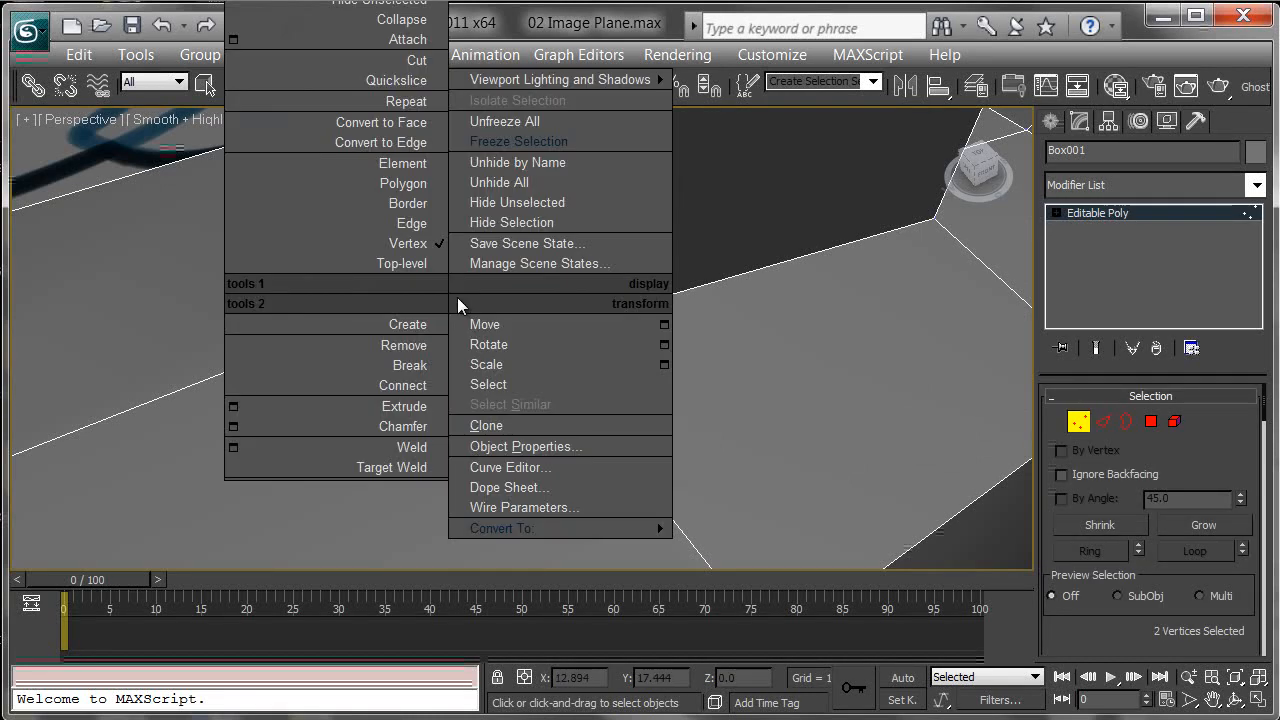
left_click(412, 384)
Step: Select two vertices at the rear of the dorsal fin base and connect them
middle_click_drag(757, 358, 534, 266, "alt")
left_click(529, 290)
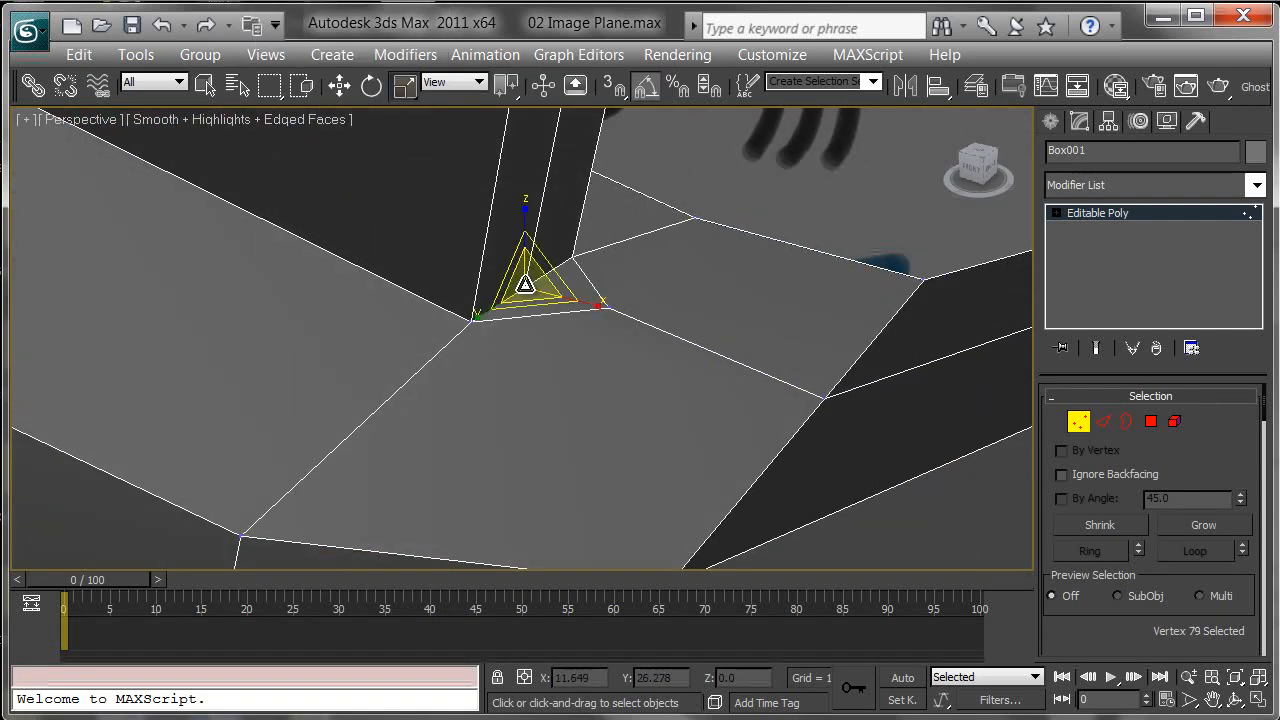
left_click(609, 307, "ctrl")
right_click(609, 312)
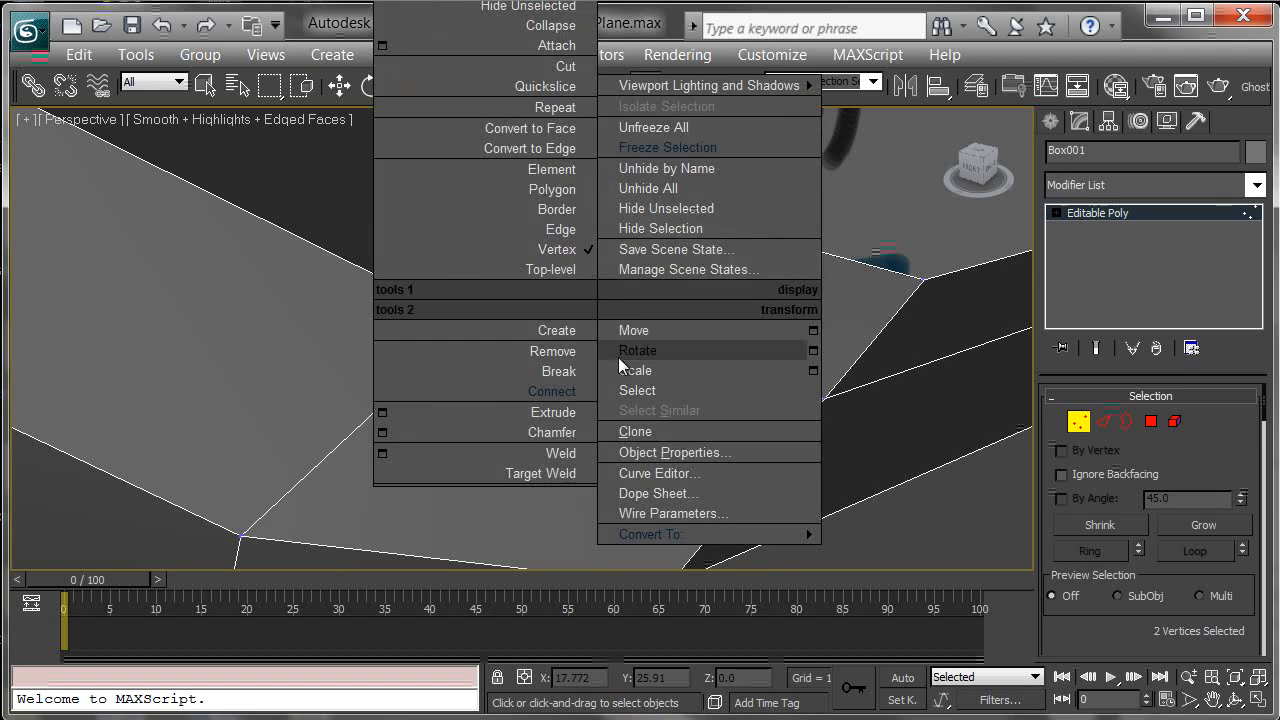
left_click(572, 385)
middle_click_drag(399, 361, 589, 327, "alt")
scroll(606, 343, "down", 6)
scroll(589, 327, "down", 5)
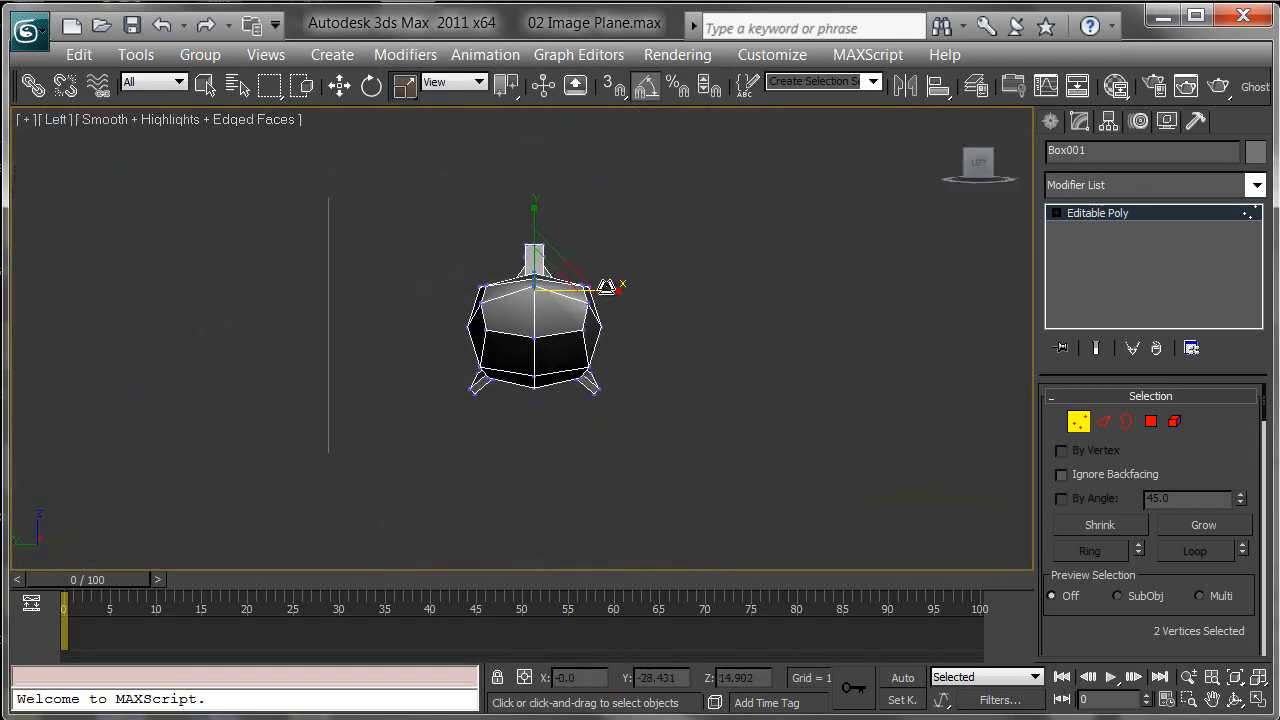
key("l")
left_click(1156, 422)
middle_click_drag(747, 323, 826, 374)
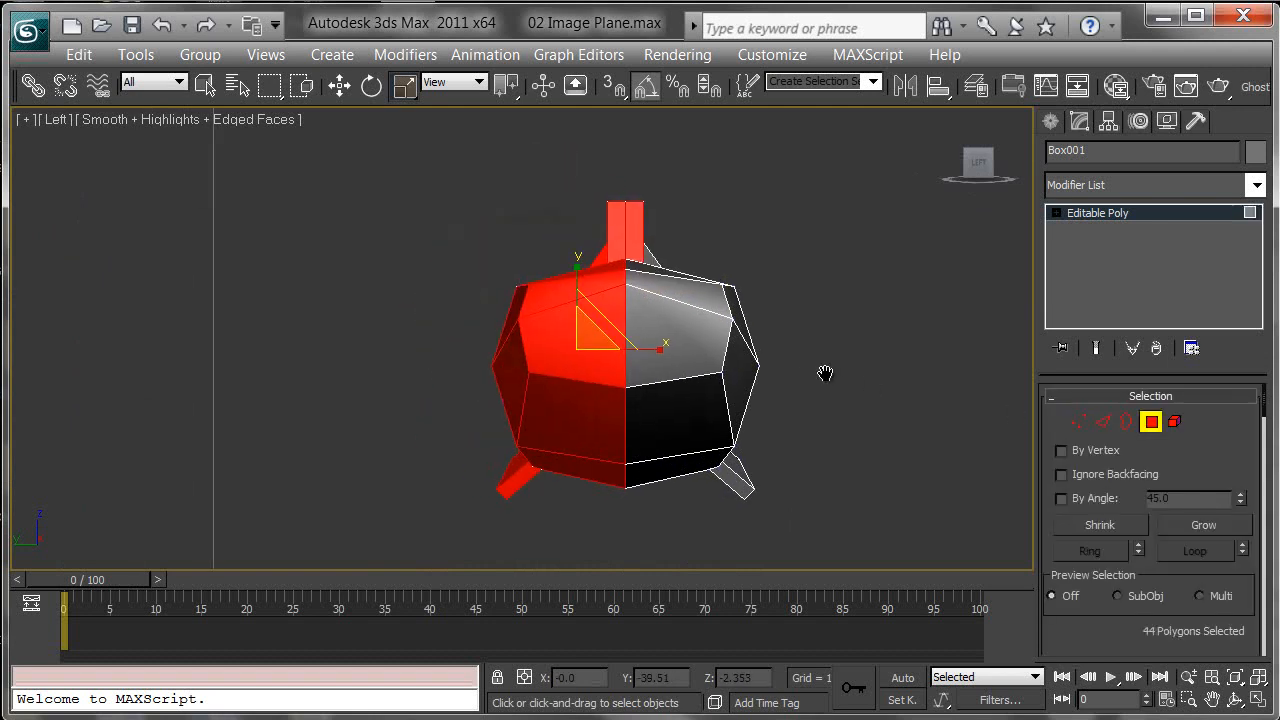
left_click(786, 345)
middle_click_drag(524, 231, 522, 230)
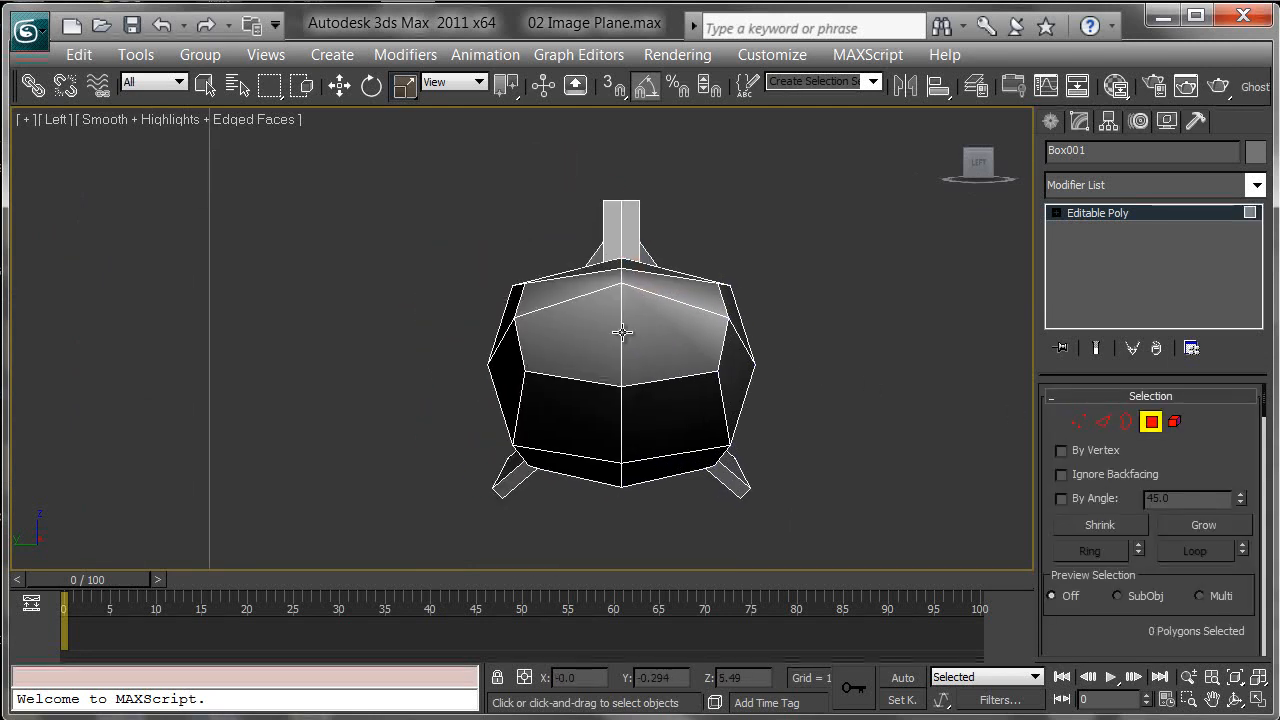
Step: Turn on see-through display, select all polygons of one half of the shark in the side view, and delete them
key("alt+x")
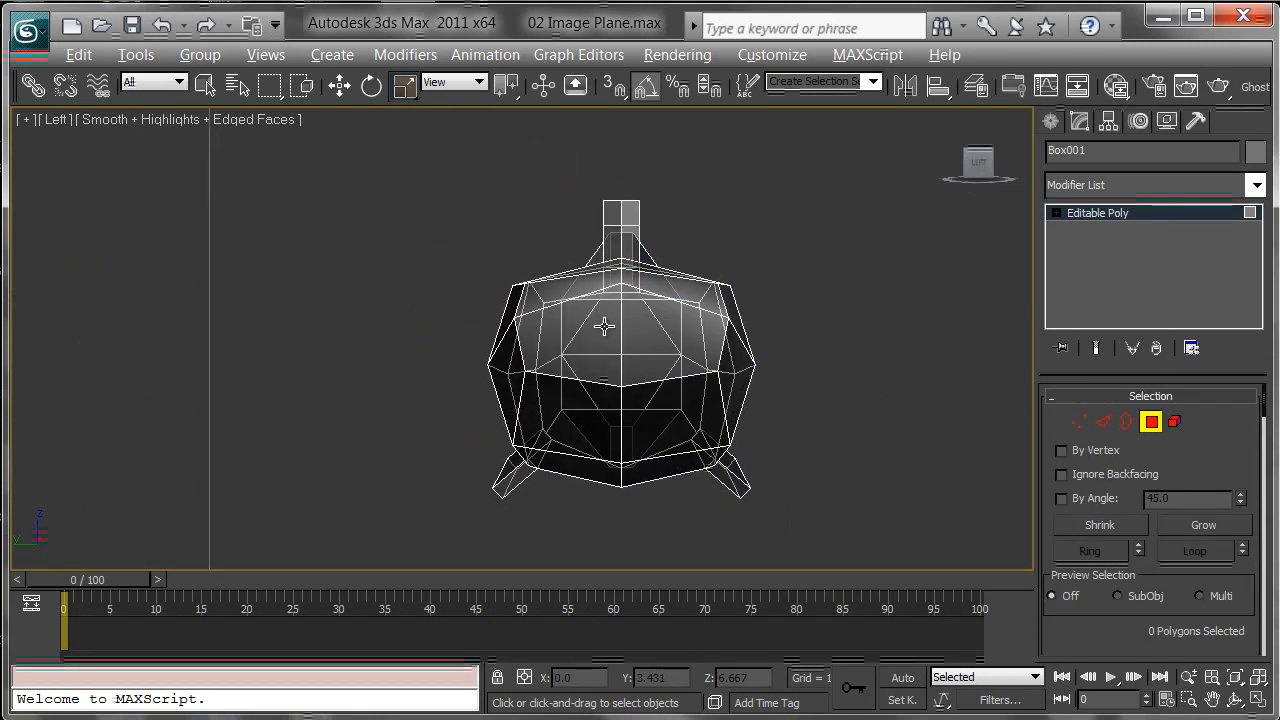
middle_click_drag(603, 330, 595, 323)
left_click_drag(614, 542, 608, 546)
middle_click_drag(633, 550, 600, 500)
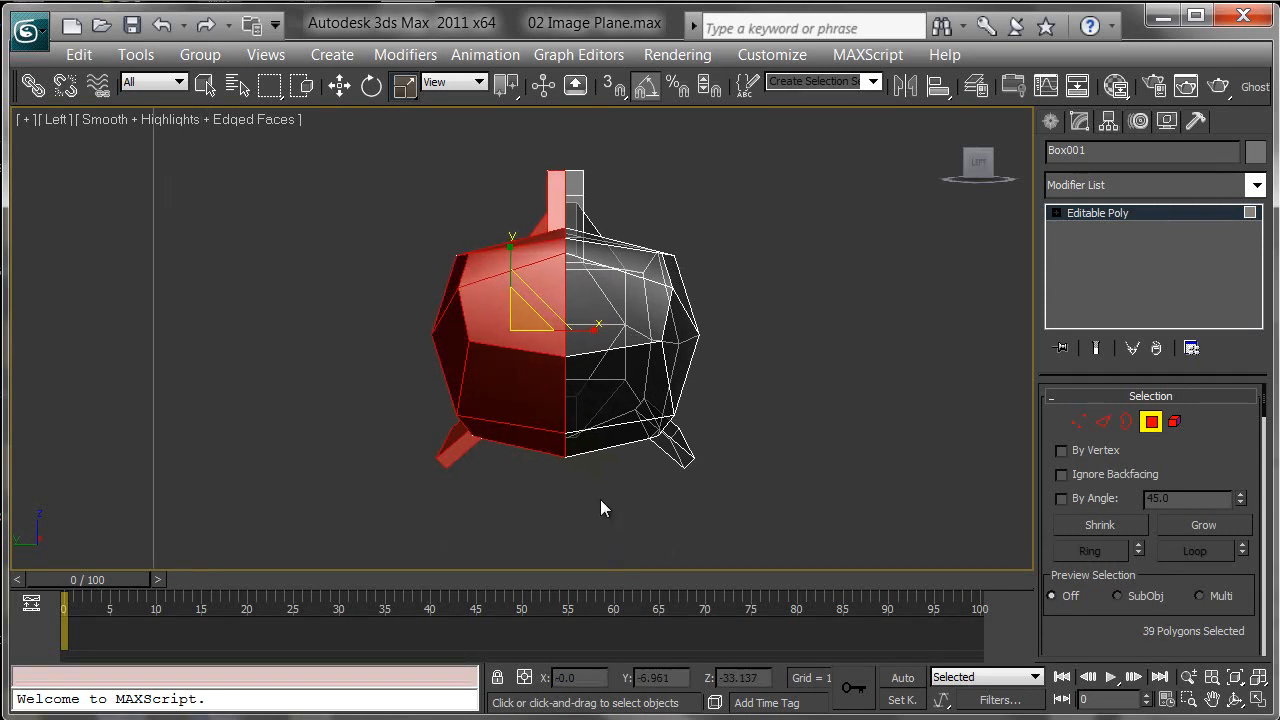
key("Delete")
Step: In the front view, move the dorsal fin's top vertices up and back to the fin tip in the reference
key("p")
middle_click_drag(744, 328, 629, 249, "alt")
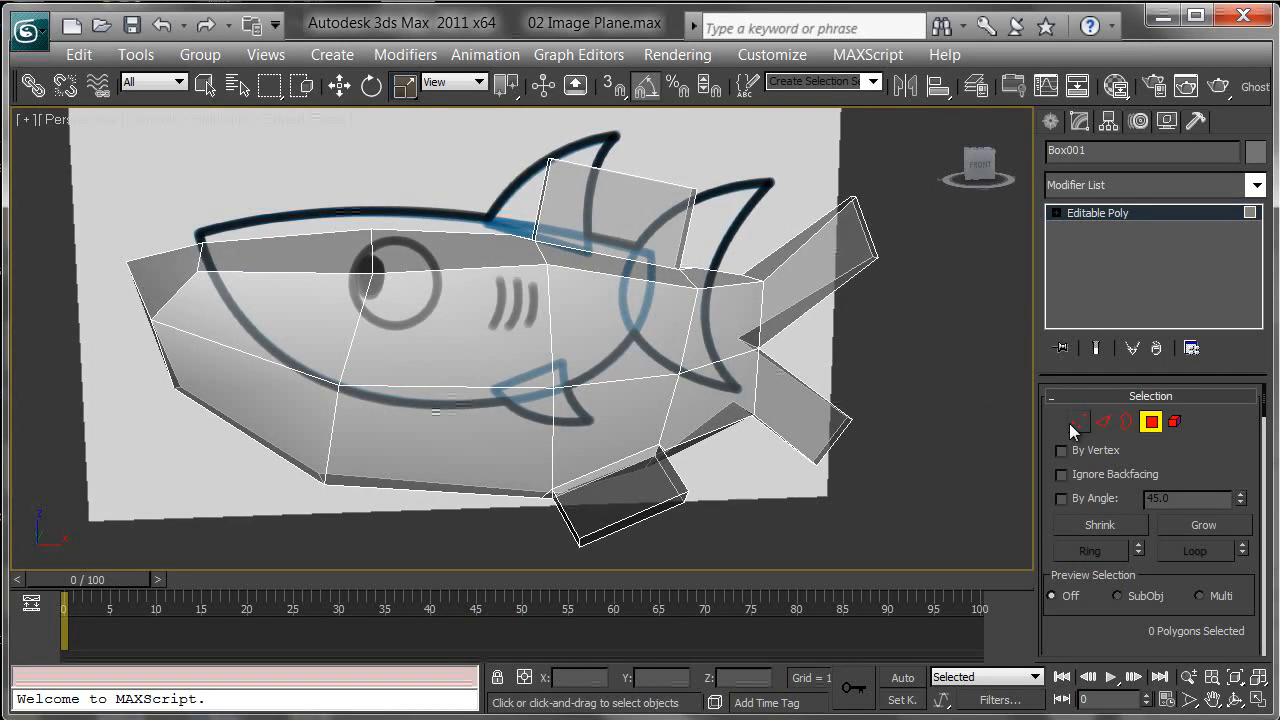
left_click(1080, 430)
middle_click_drag(798, 417, 761, 404)
key("l")
key("f")
scroll(520, 300, "up", 5)
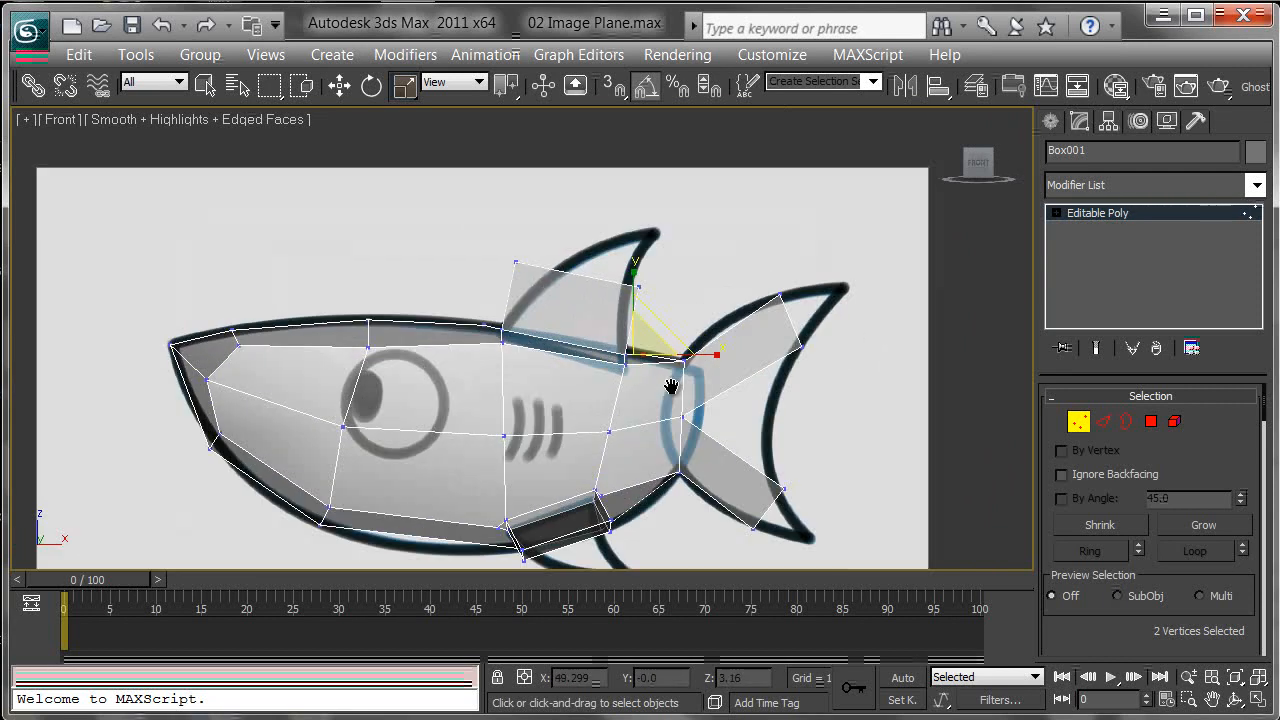
scroll(590, 300, "up", 3)
scroll(538, 342, "up", 1)
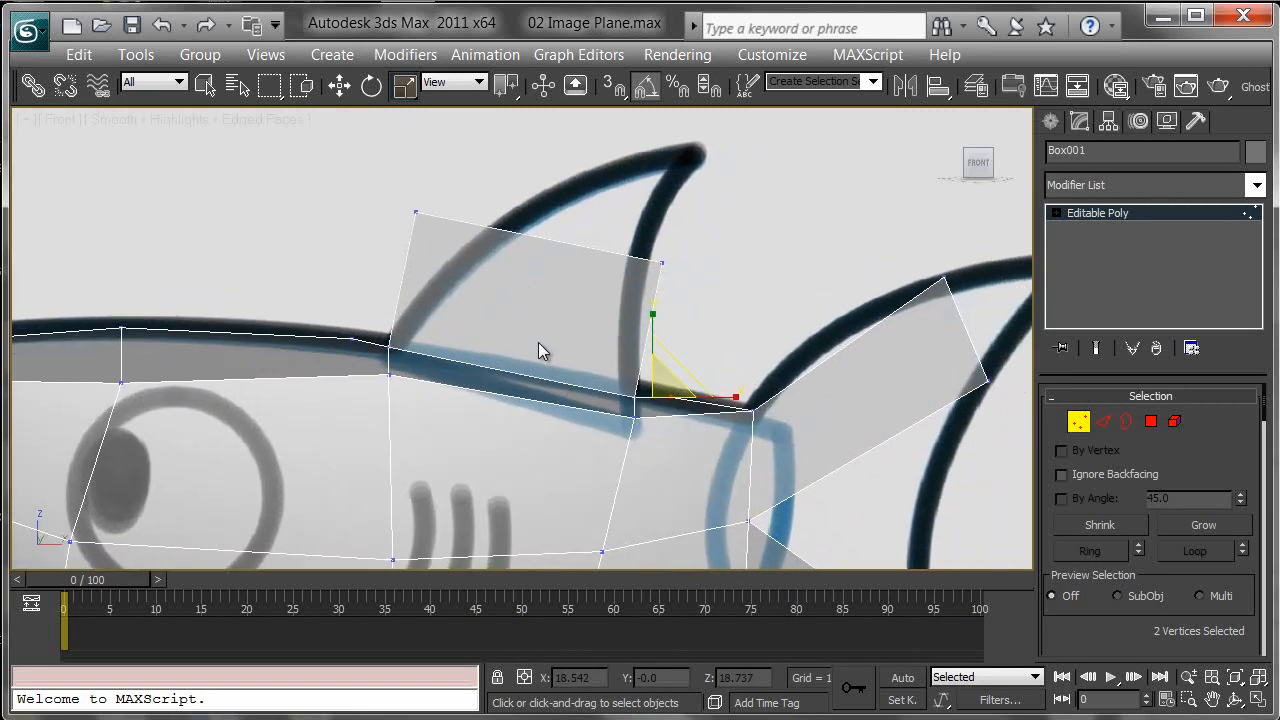
key("w")
left_click_drag(437, 190, 608, 168)
left_click_drag(612, 274, 612, 276)
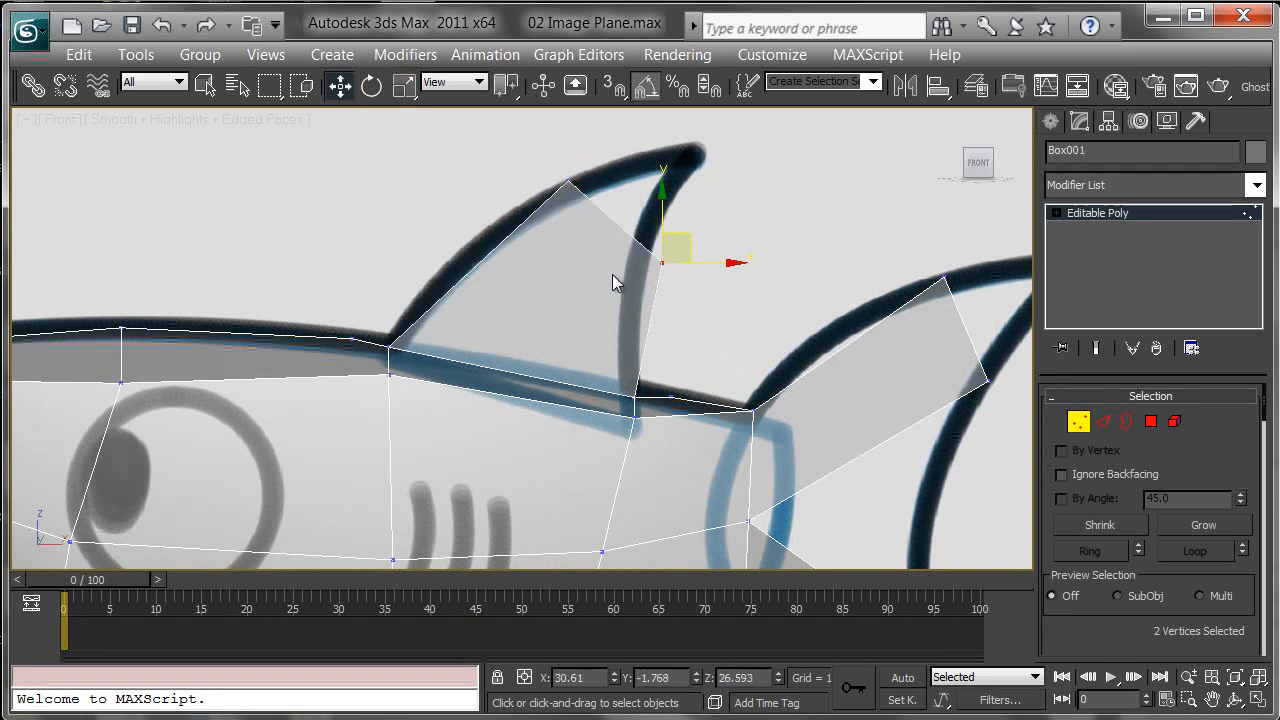
Step: Adjust the dorsal fin and tail vertices to follow the reference outlines
left_click_drag(692, 240, 677, 203)
middle_click_drag(810, 275, 610, 252)
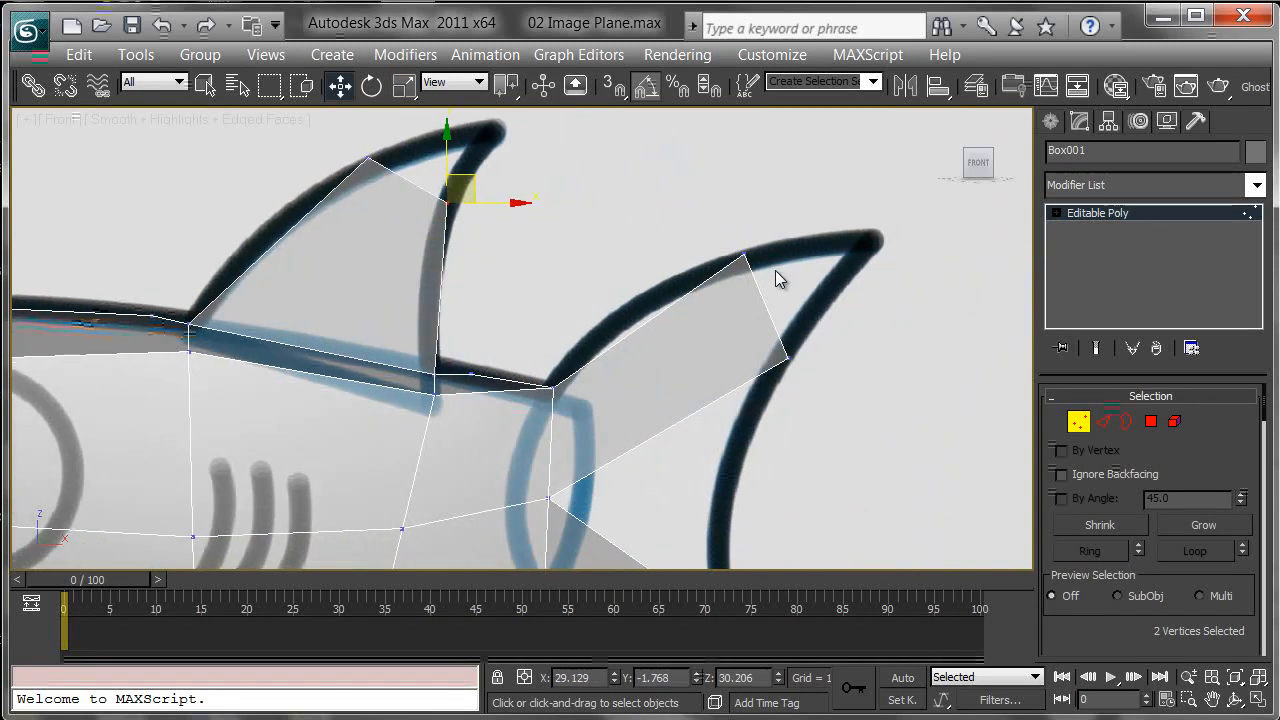
middle_click_drag(597, 359, 680, 299)
middle_click_drag(542, 184, 505, 288)
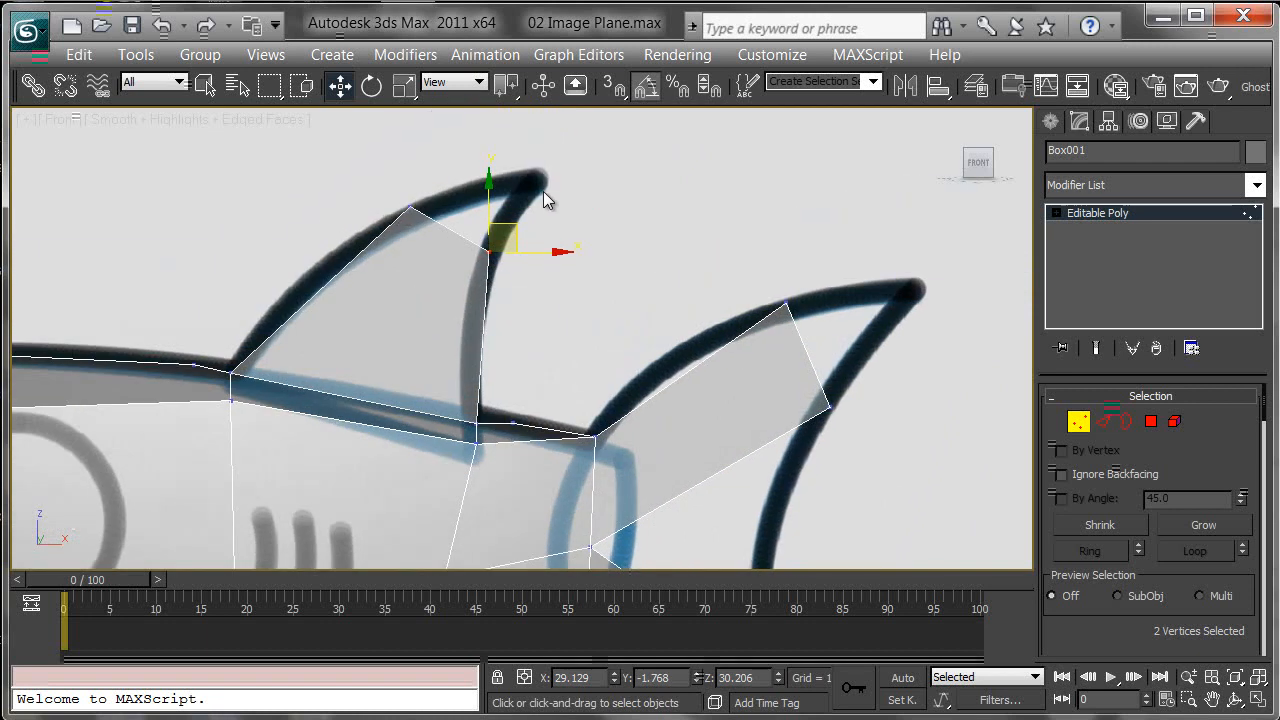
middle_click_drag(502, 489, 575, 250)
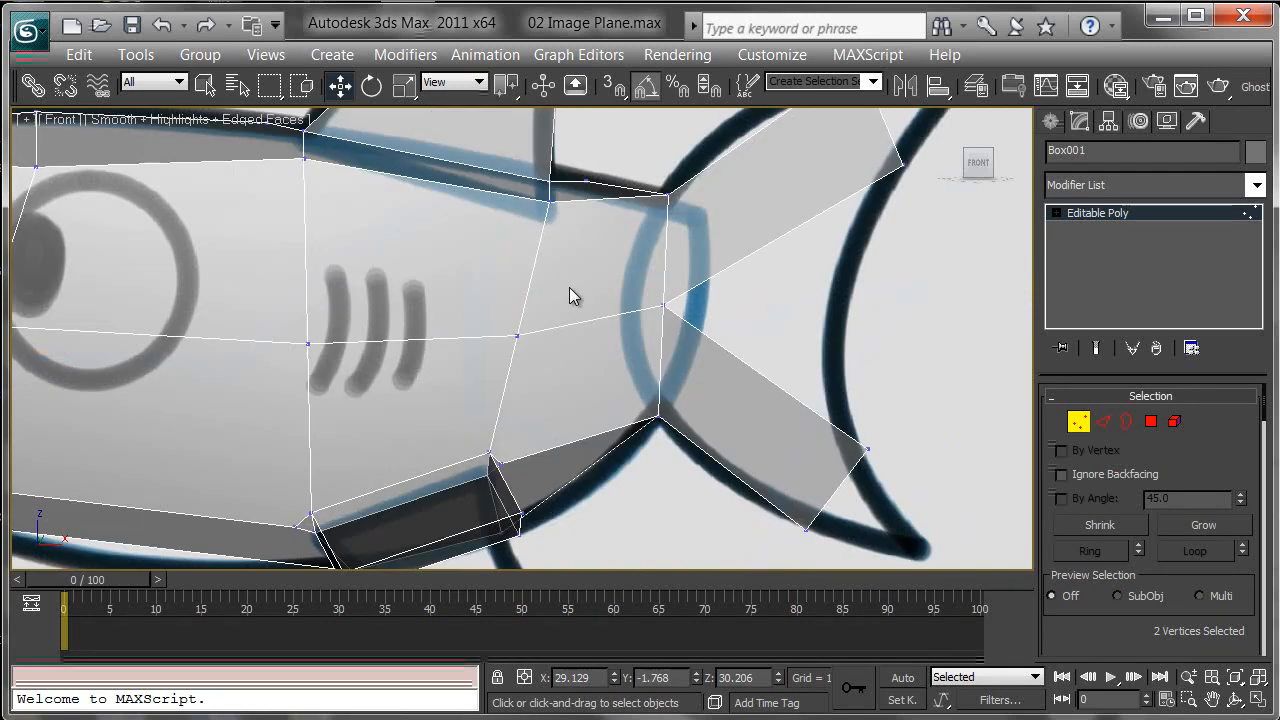
Step: Move the pectoral fin's end vertices down and back to match the lower fin outline in the reference
middle_click_drag(561, 406, 590, 234)
middle_click_drag(577, 373, 597, 327)
scroll(597, 327, "up", 2)
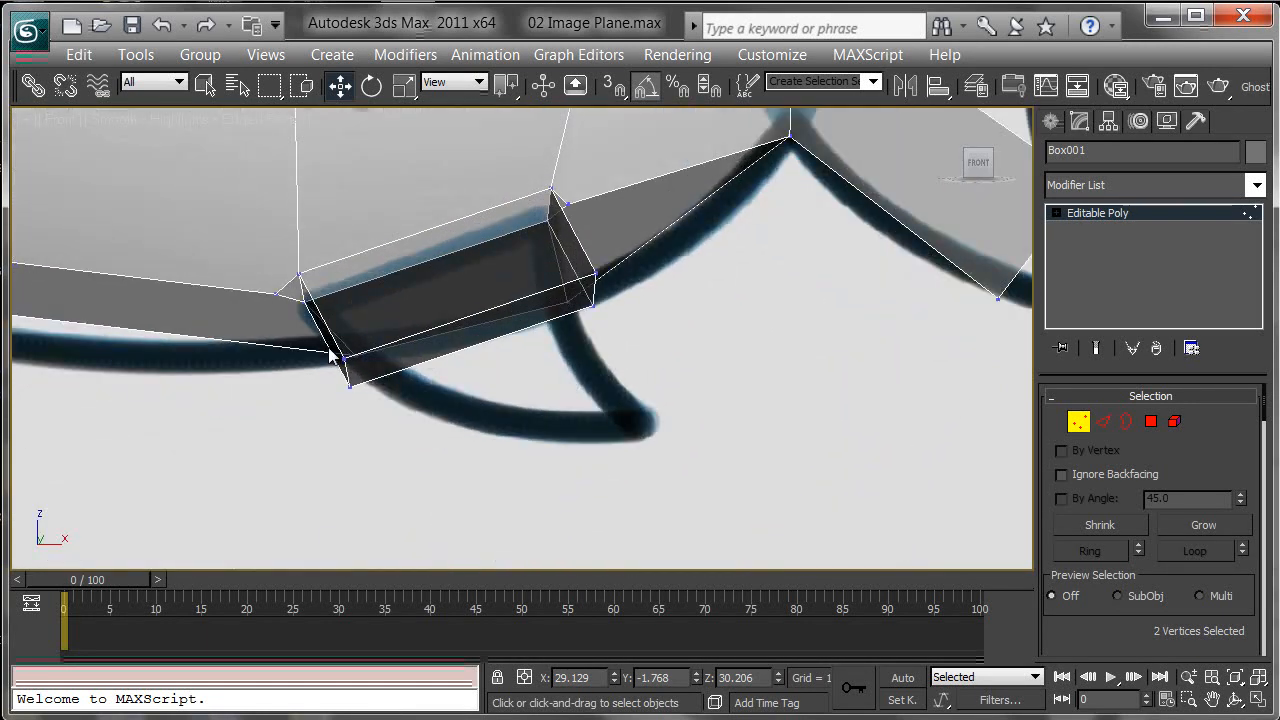
left_click_drag(348, 392, 362, 393)
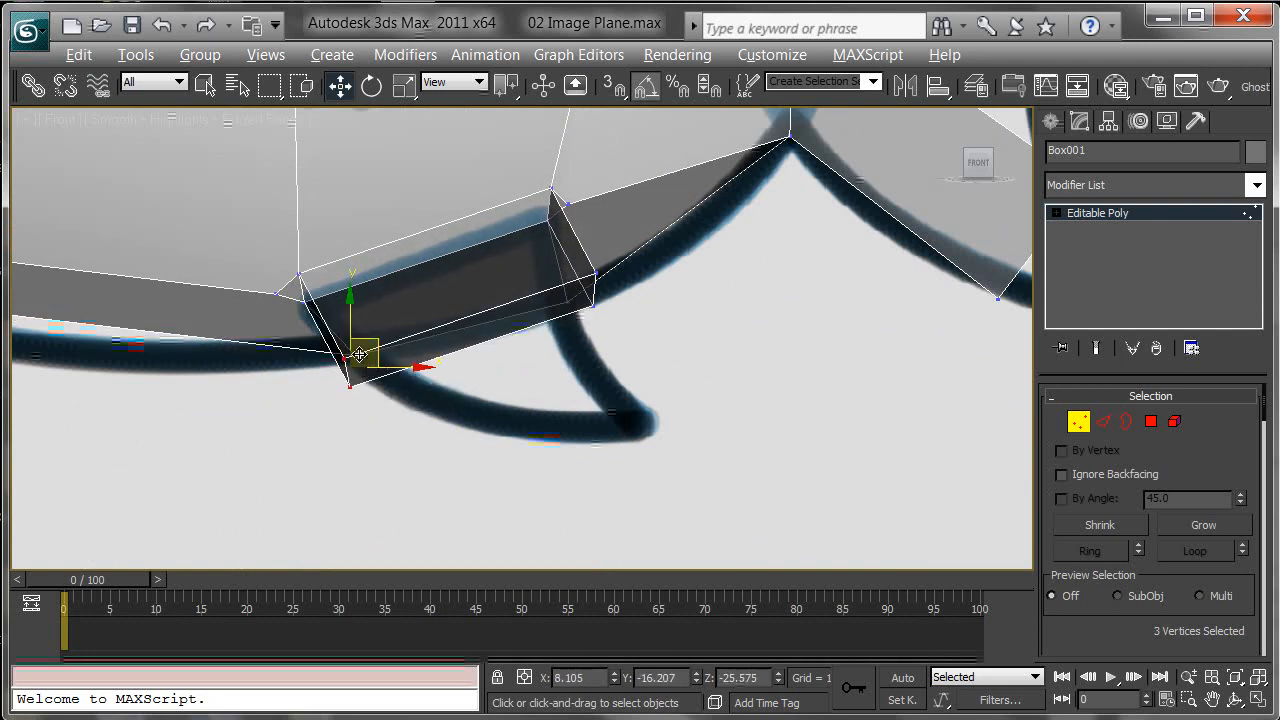
left_click_drag(374, 344, 543, 401)
left_click_drag(588, 262, 611, 340)
middle_click_drag(611, 340, 615, 410)
Step: Add a Symmetry modifier to the shark, mirroring on the Y axis with Flip enabled
key("p")
scroll(634, 297, "down", 6)
left_click(1079, 422)
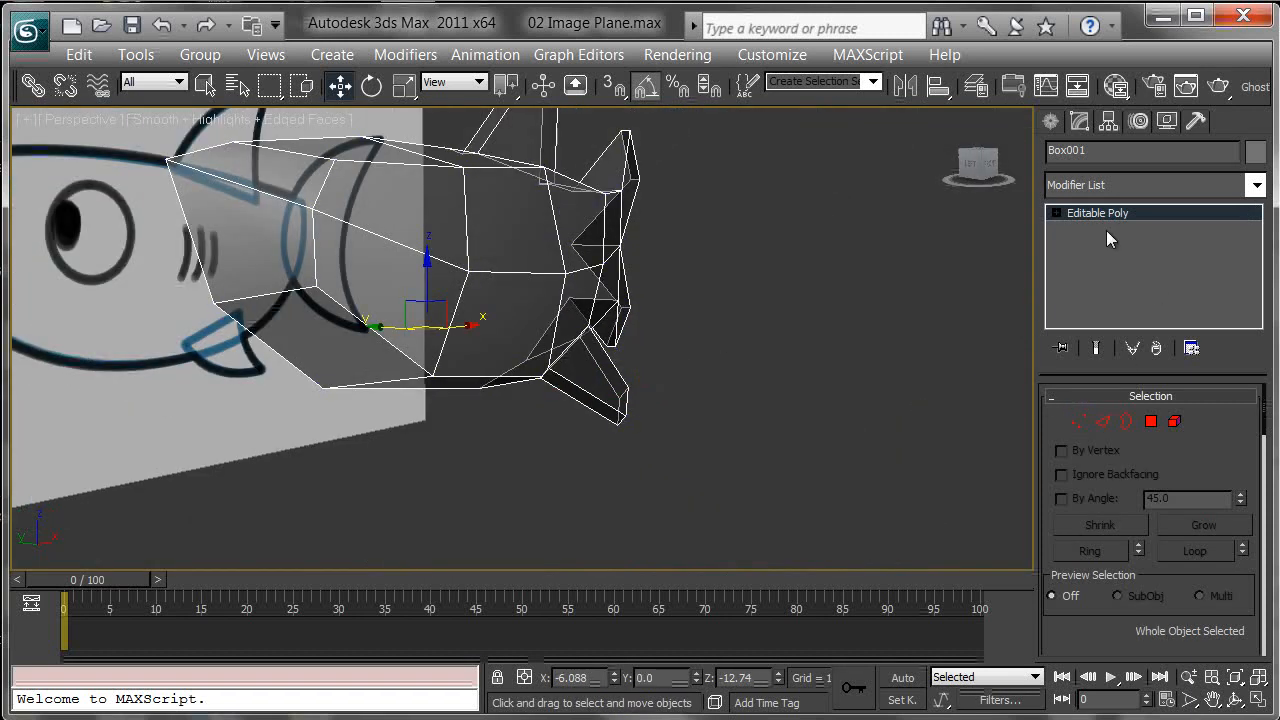
scroll(742, 265, "up", 1)
mouse_move(724, 299)
middle_mouse_down("alt")
mouse_move(754, 389)
mouse_move(781, 401)
mouse_move(567, 405)
mouse_move(888, 436)
middle_mouse_up("alt")
left_click(1256, 184)
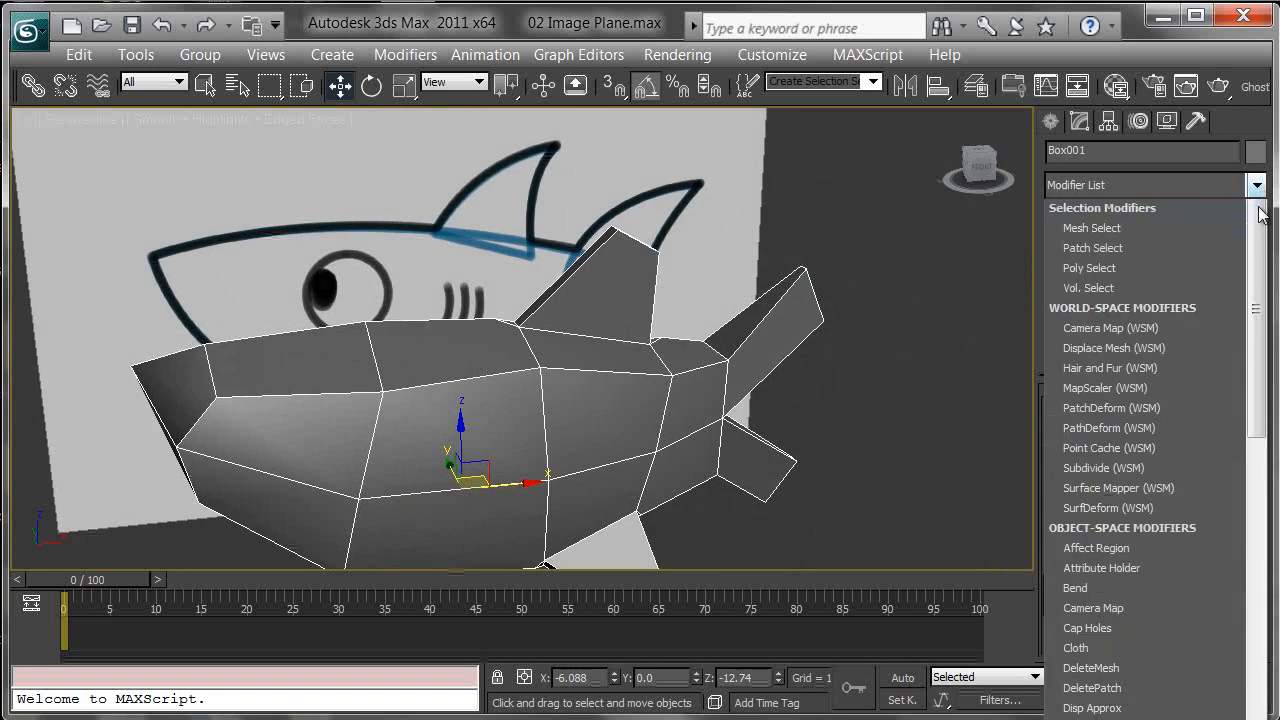
left_click_drag(1257, 235, 1262, 705)
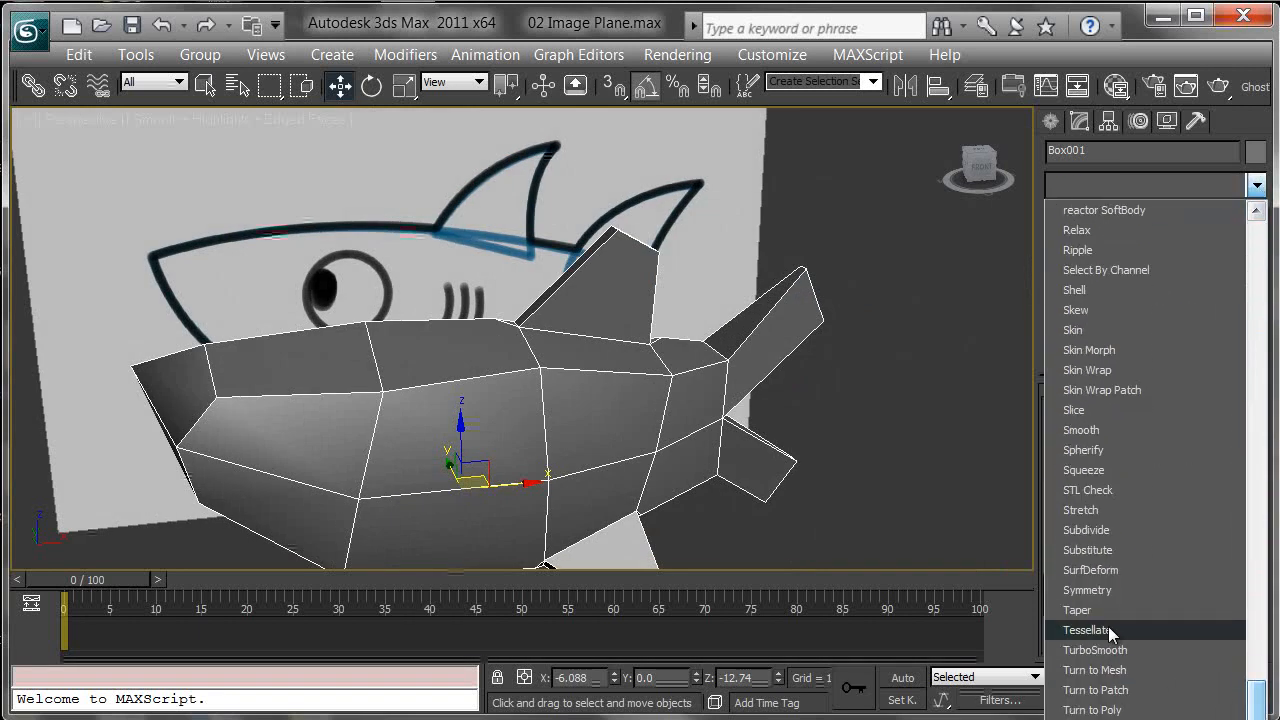
left_click(1088, 590)
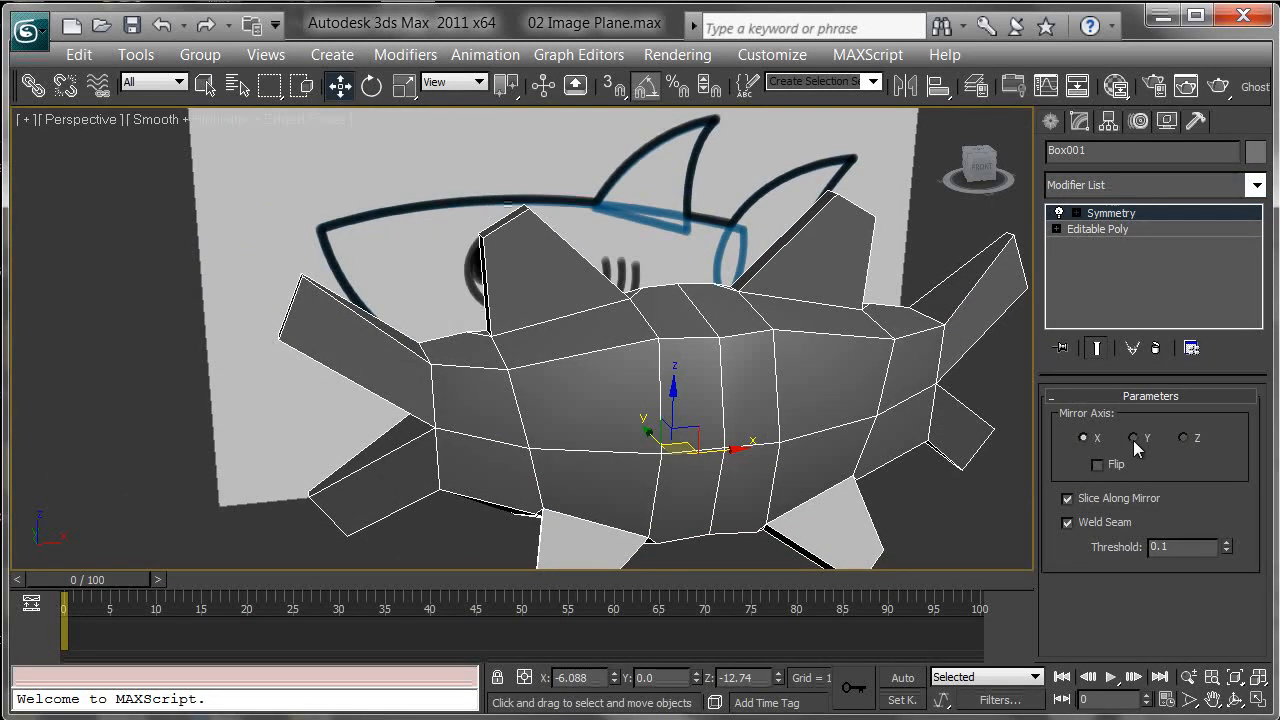
left_click(1133, 438)
left_click(1097, 464)
Step: Orbit around the mirrored shark to inspect the full model
middle_click_drag(990, 520, 879, 484, "alt")
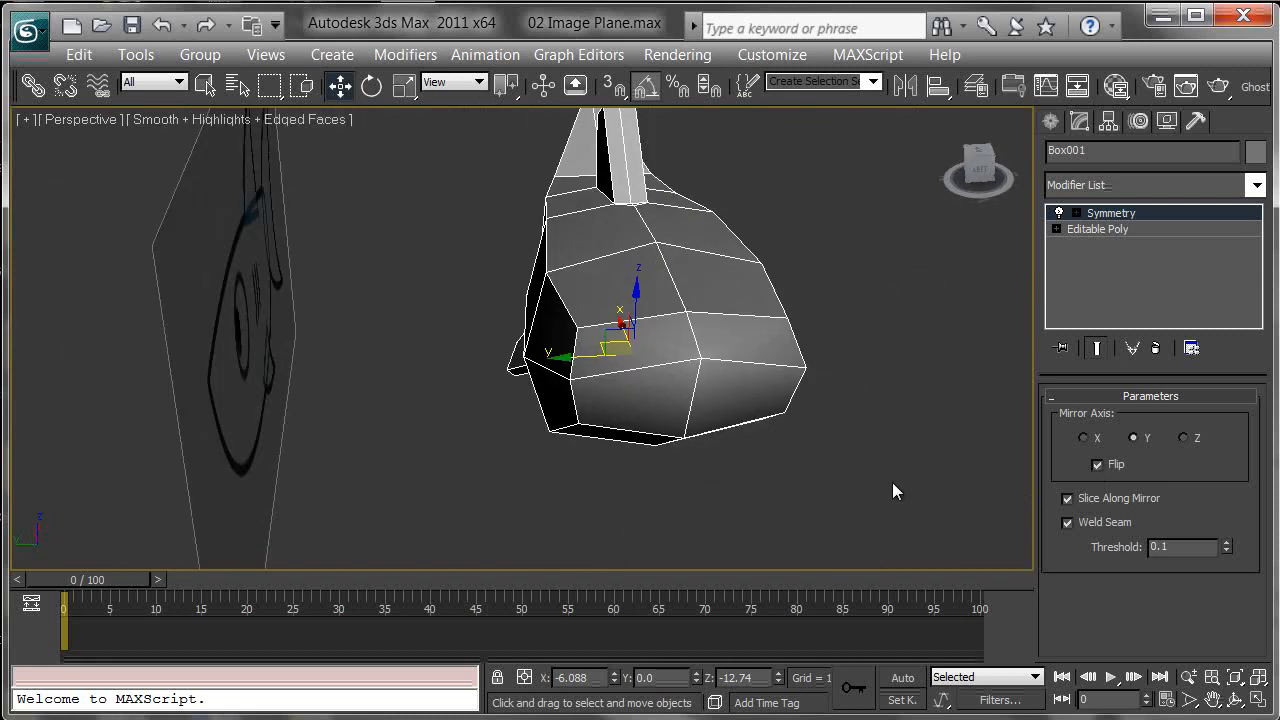
left_click(900, 443)
middle_click_drag(901, 440, 690, 370, "alt")
middle_click_drag(796, 378, 648, 340)
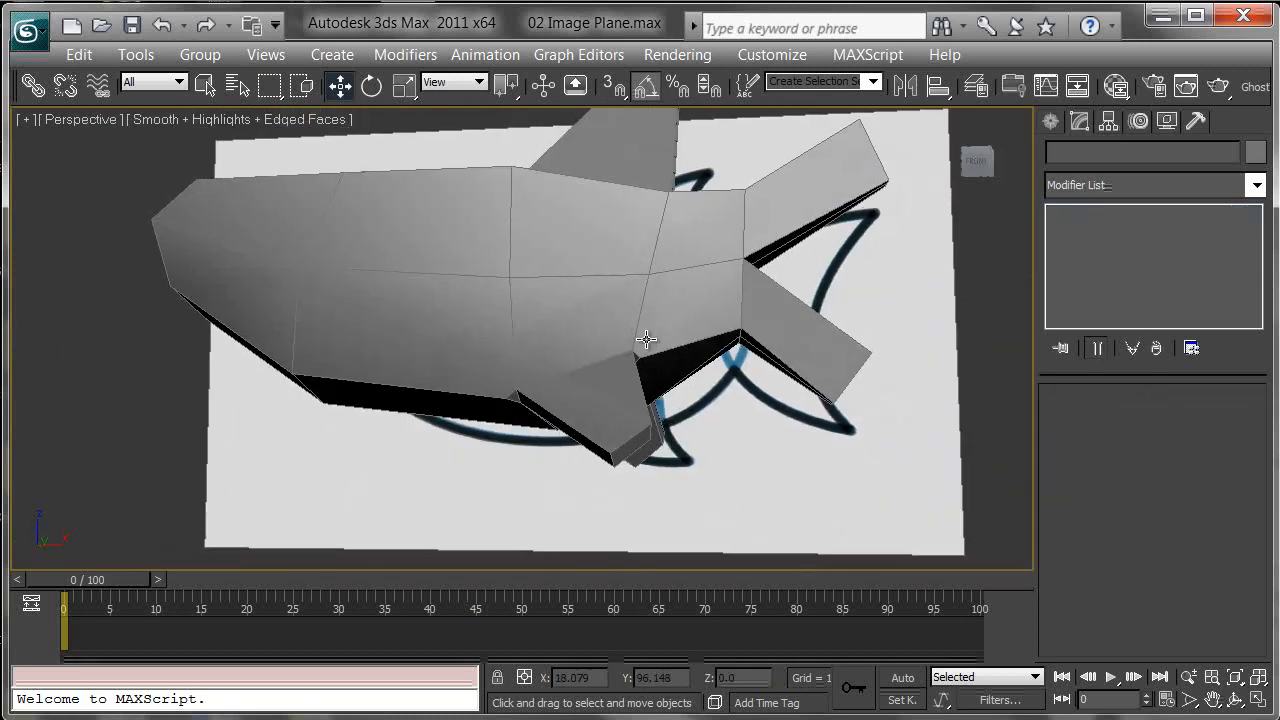
scroll(647, 340, "down", 2)
middle_click_drag(554, 347, 690, 400, "alt")
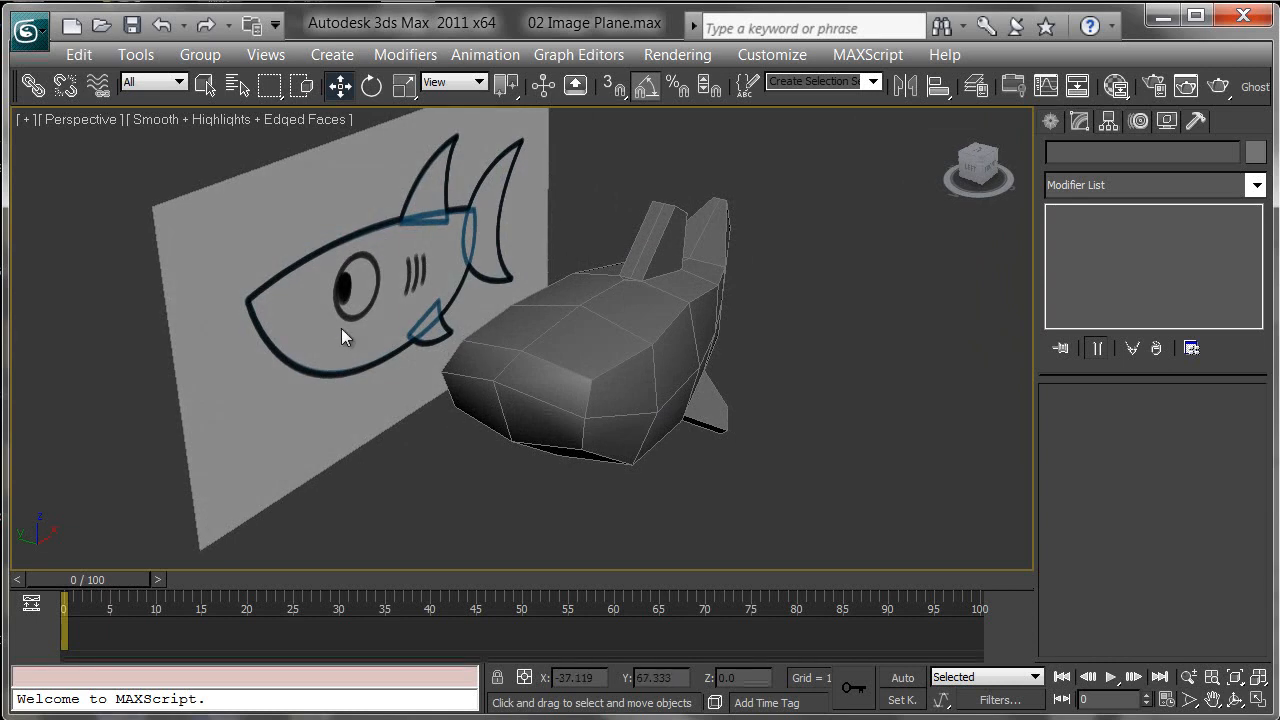
middle_click_drag(513, 236, 557, 334, "alt")
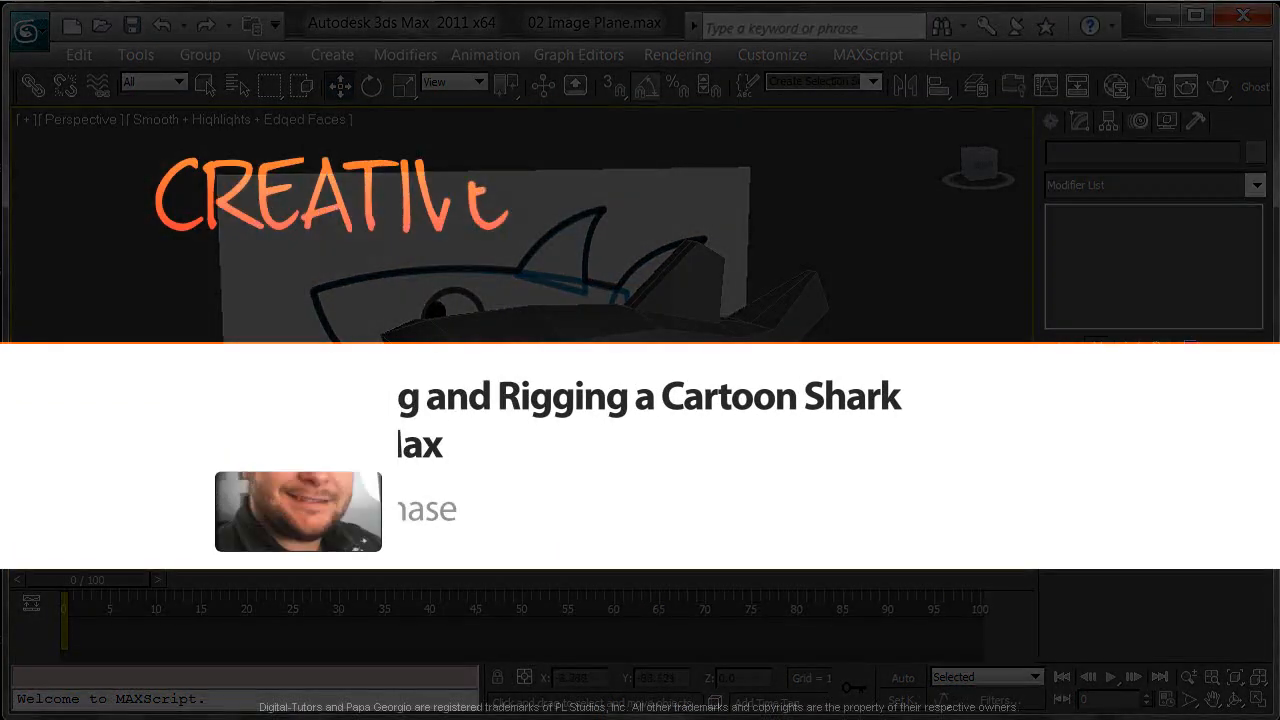